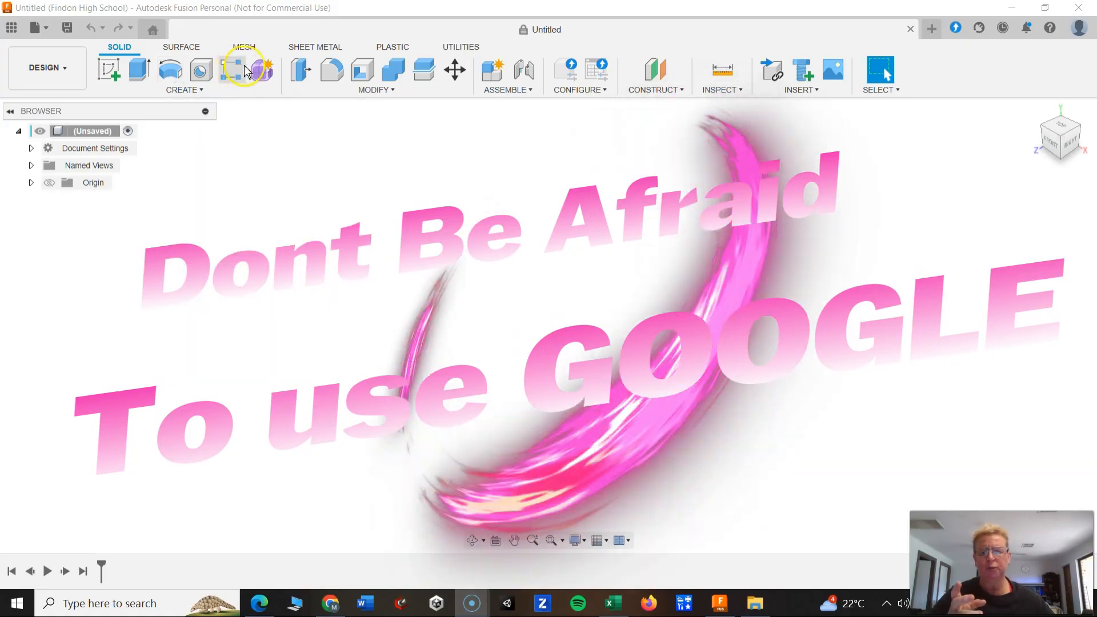
left_click(292, 222)
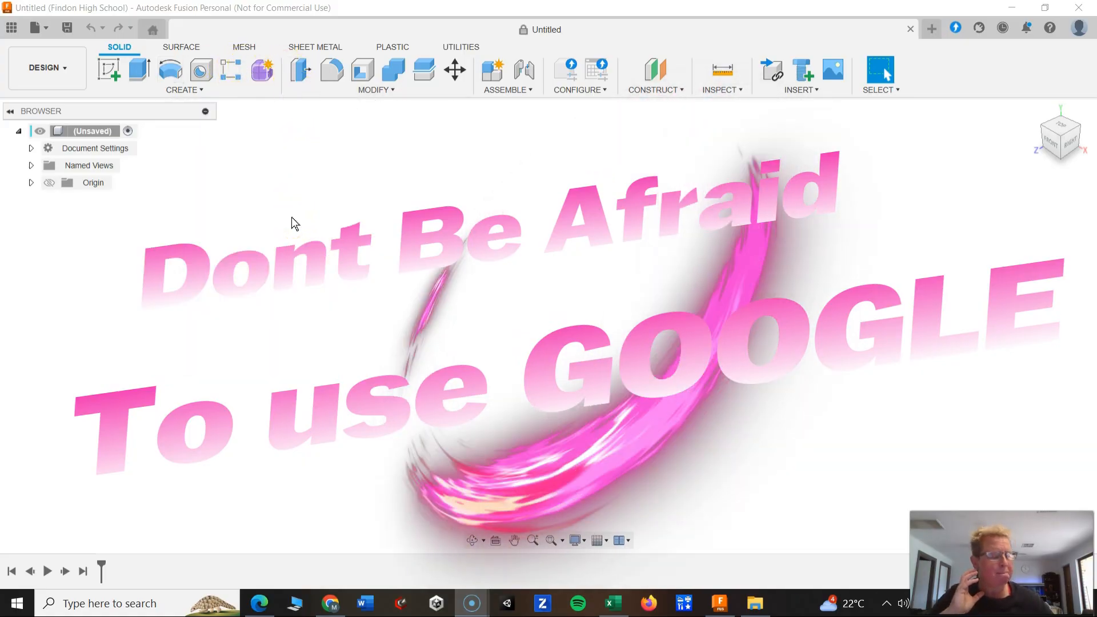
left_click(239, 156)
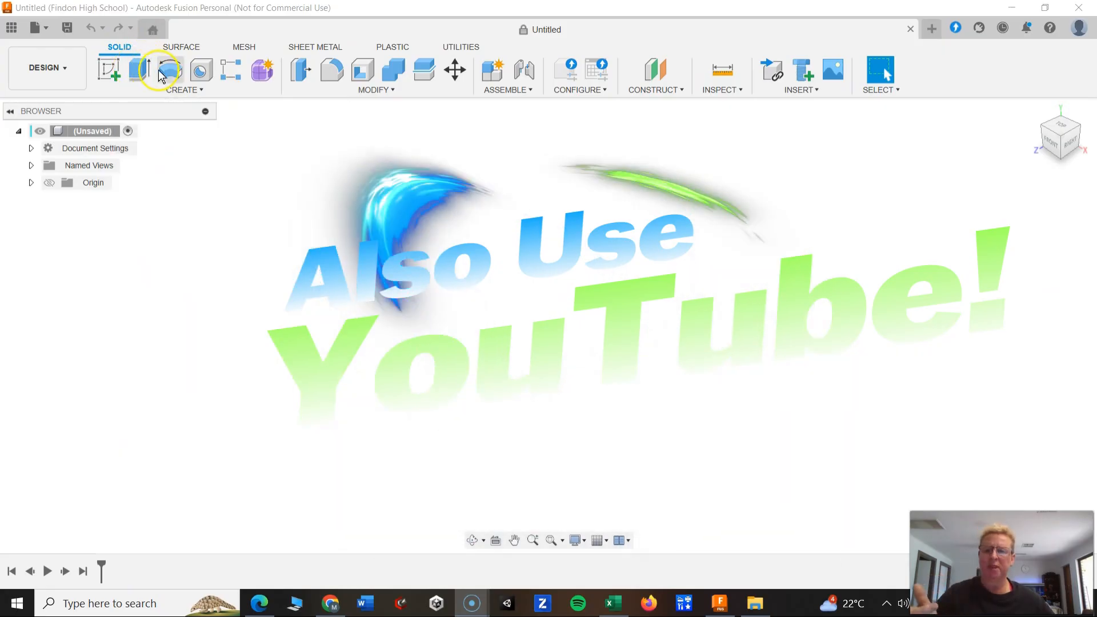
left_click(202, 74)
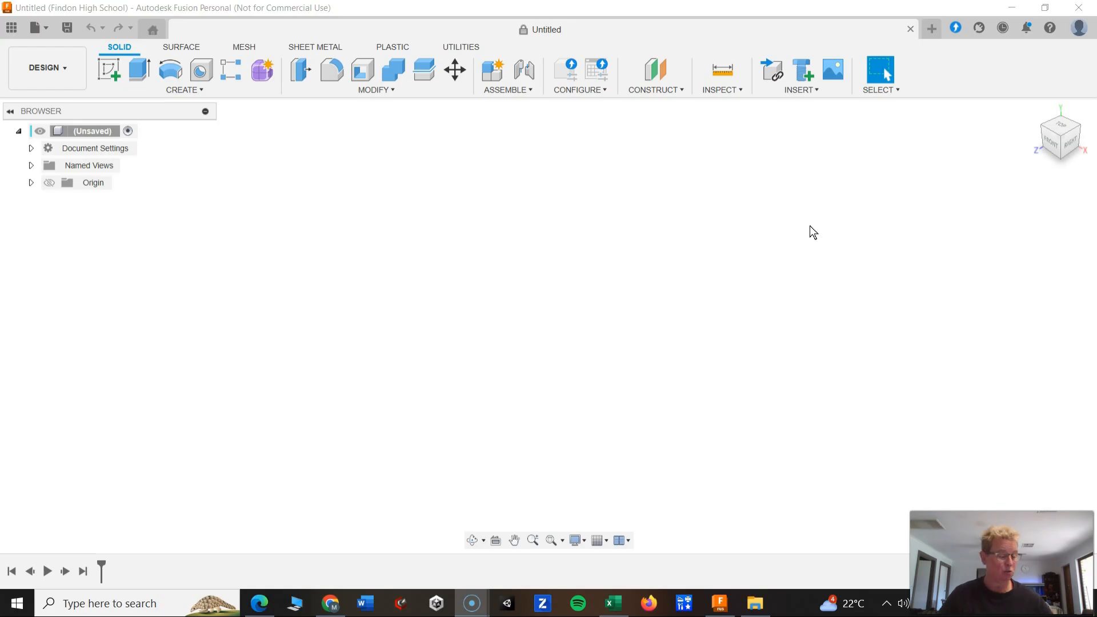
Open Quick Setup from Help and set the default units to mm.
left_click(1048, 30)
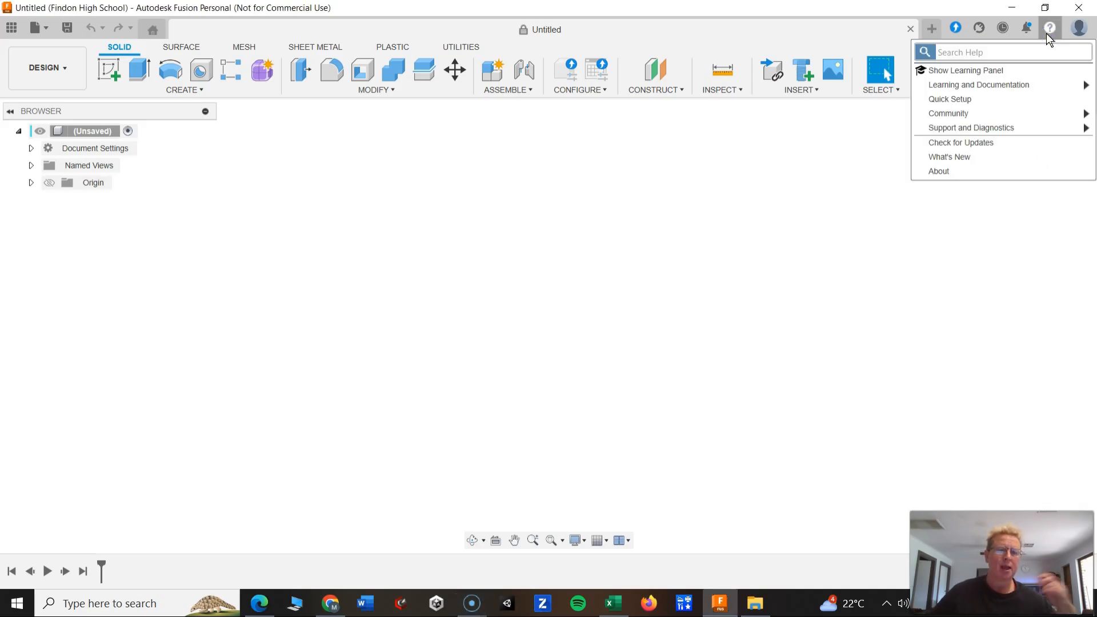
left_click(966, 102)
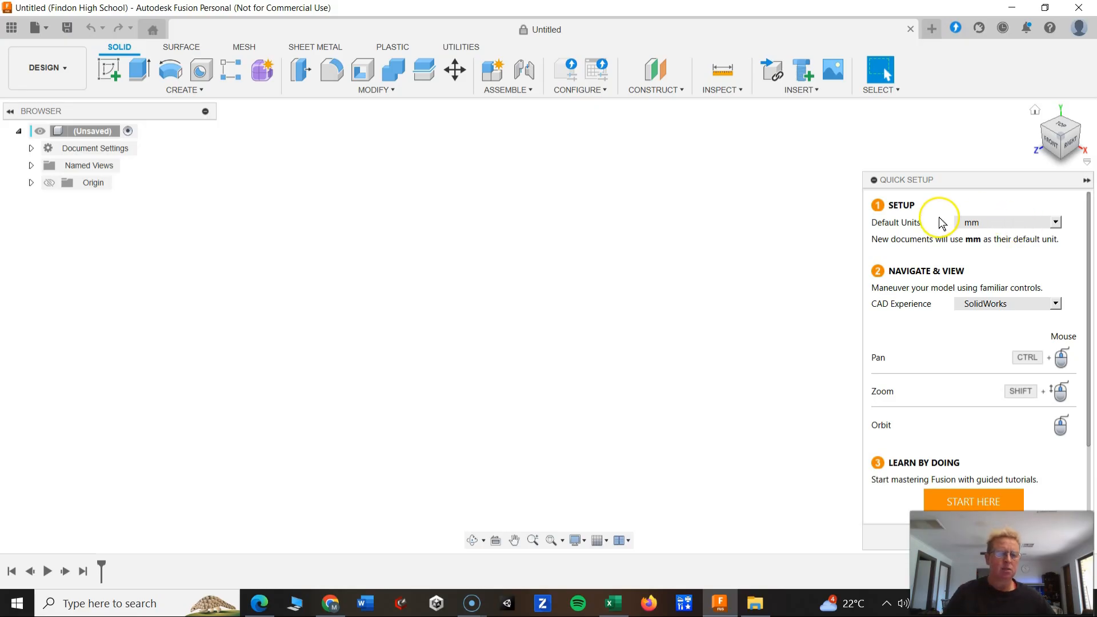
left_click(1055, 223)
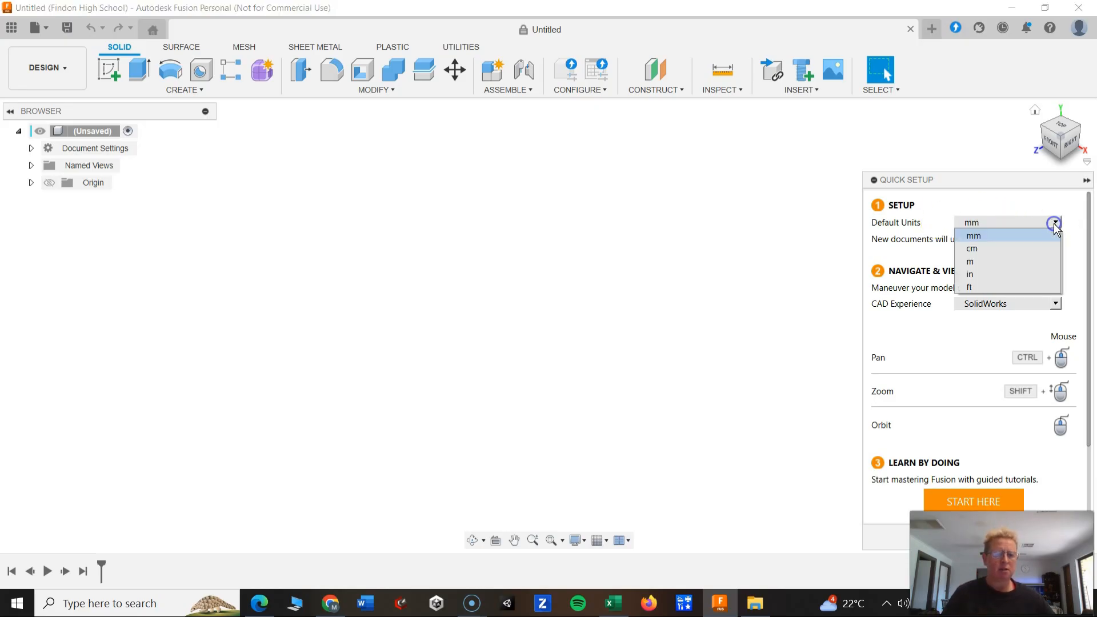
left_click(1004, 236)
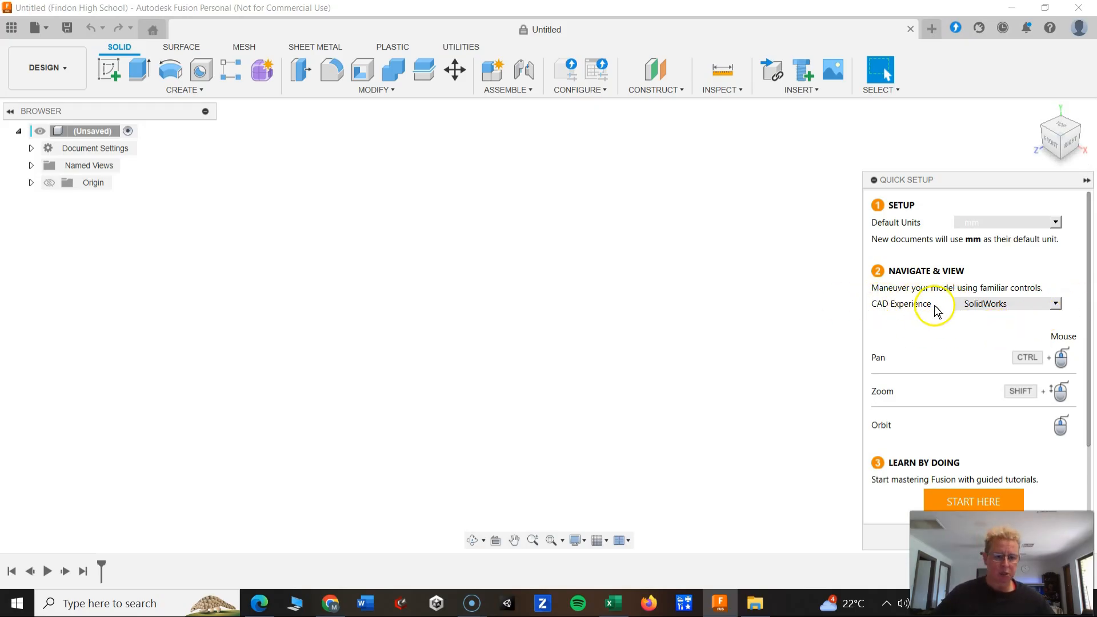
Set the CAD experience to SolidWorks and close the Quick Setup panel.
left_click(1056, 304)
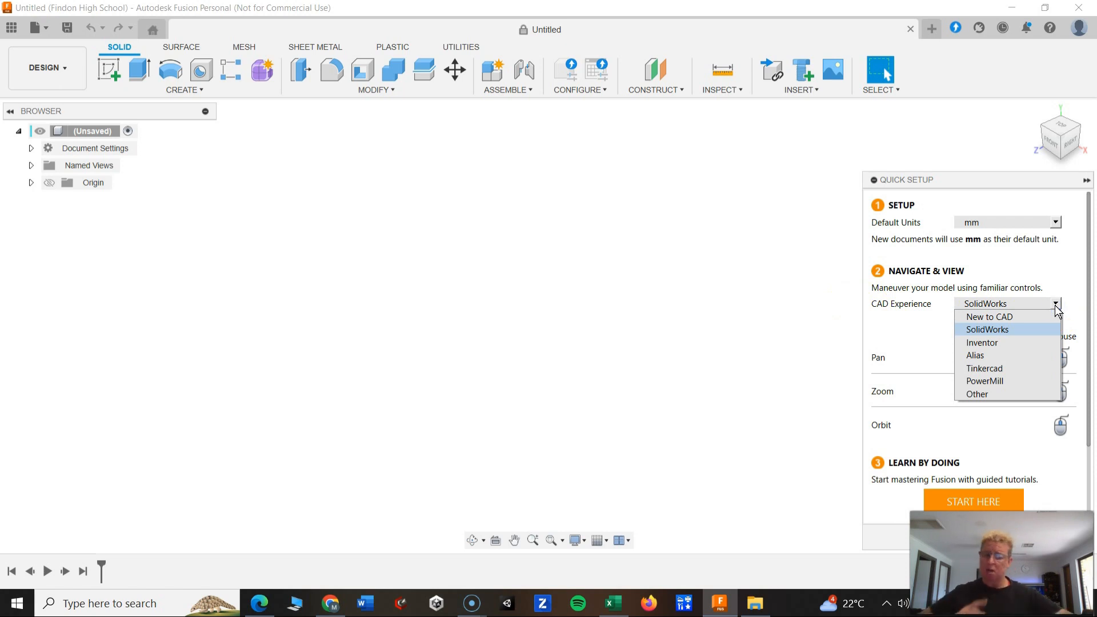
left_click(1041, 330)
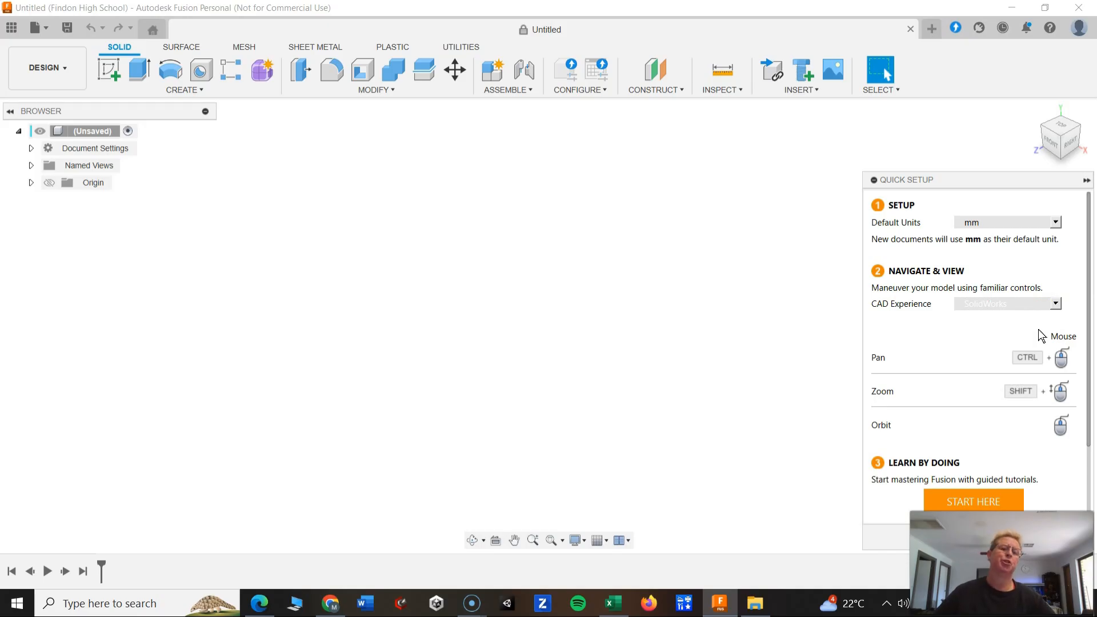
left_click(1056, 303)
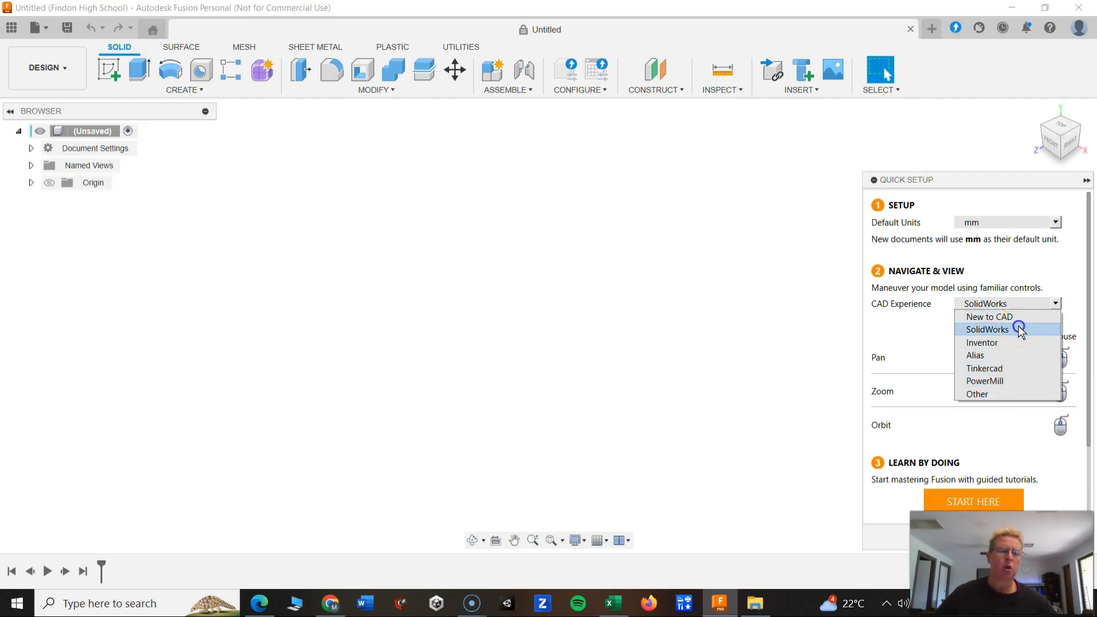
left_click(988, 329)
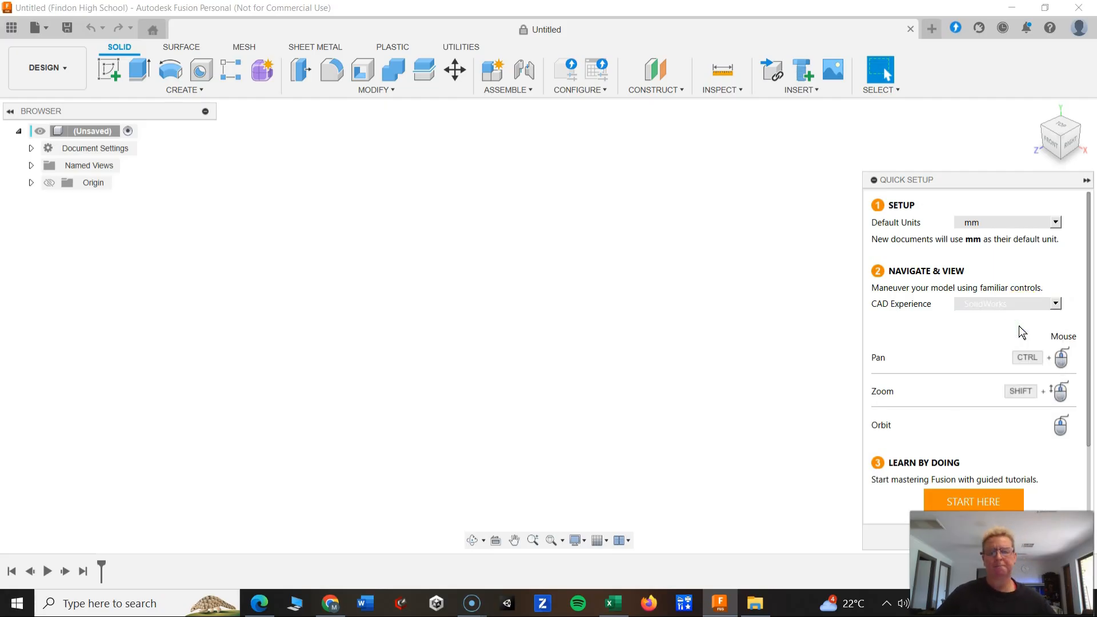
scroll(970, 477, "down", 2)
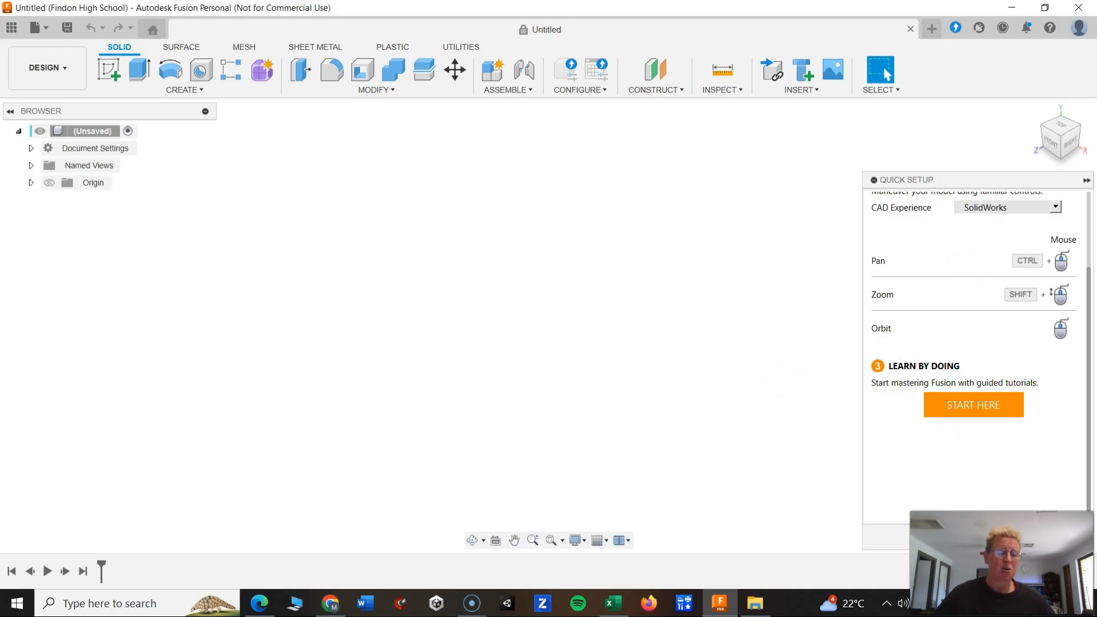
left_click_drag(1001, 563, 902, 539)
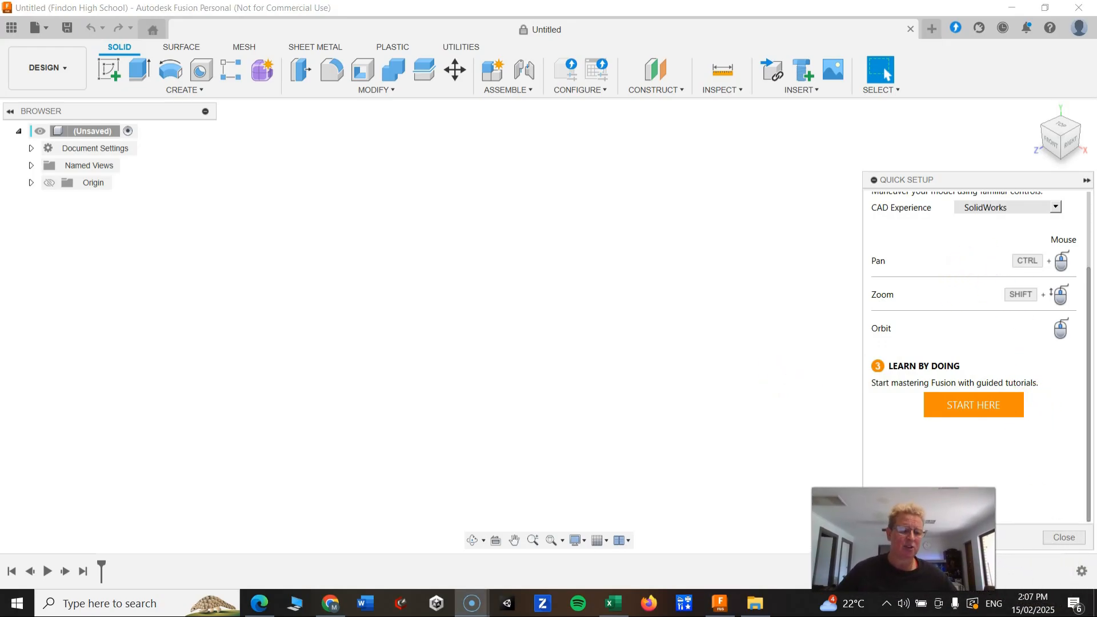
left_click(1066, 538)
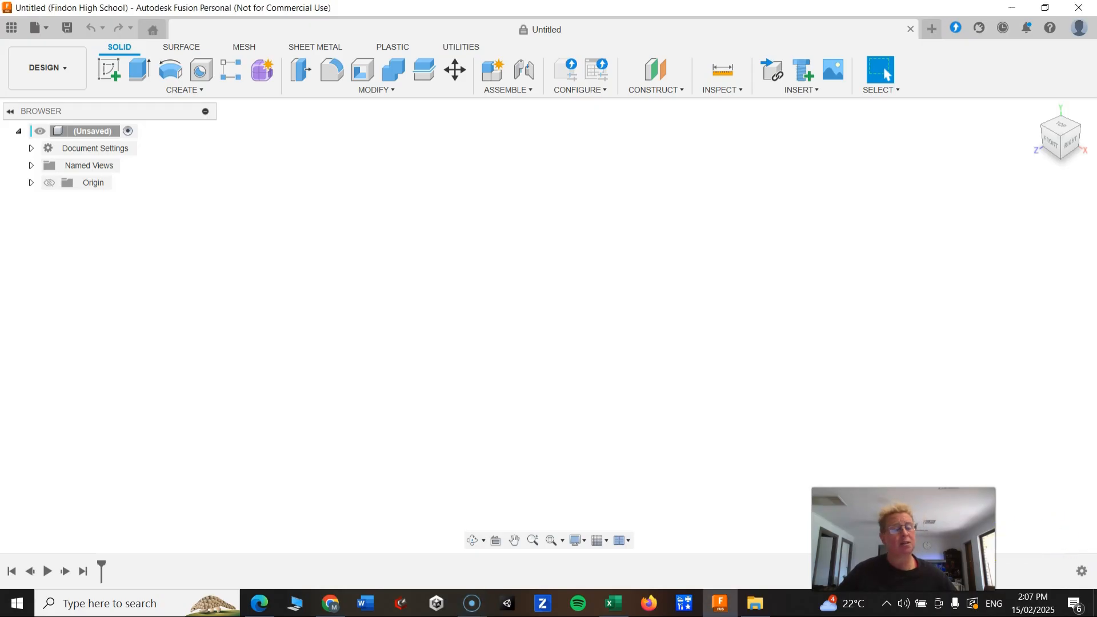
left_click_drag(903, 539, 1016, 512)
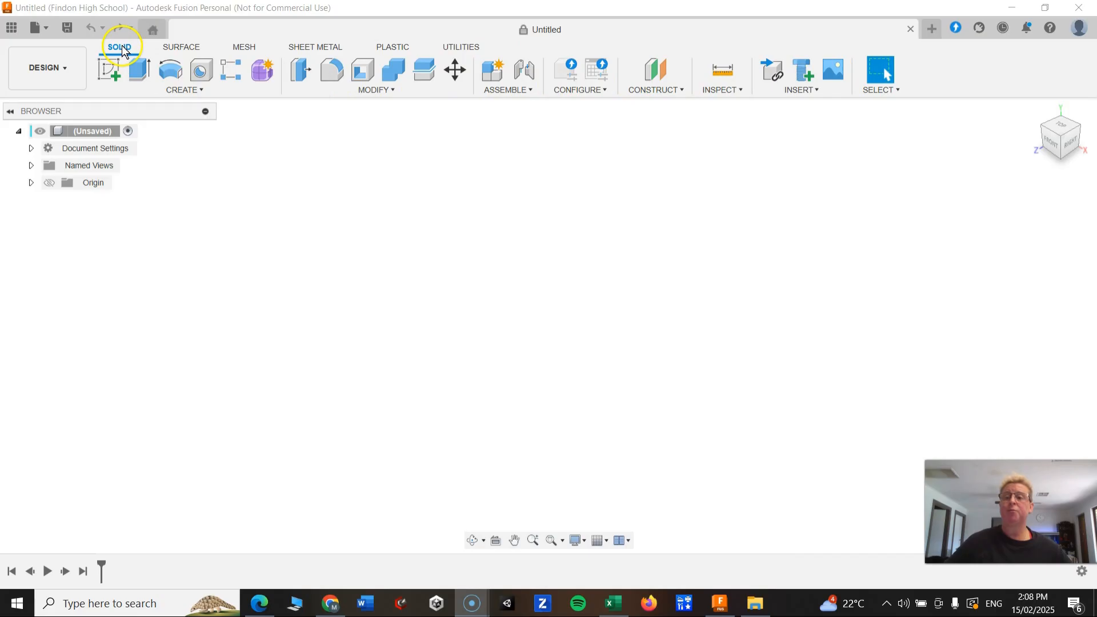
Browse through the Surface, Mesh, Sheet Metal, Plastic and Utilities workspaces, returning to Solid.
left_click(176, 48)
left_click(241, 48)
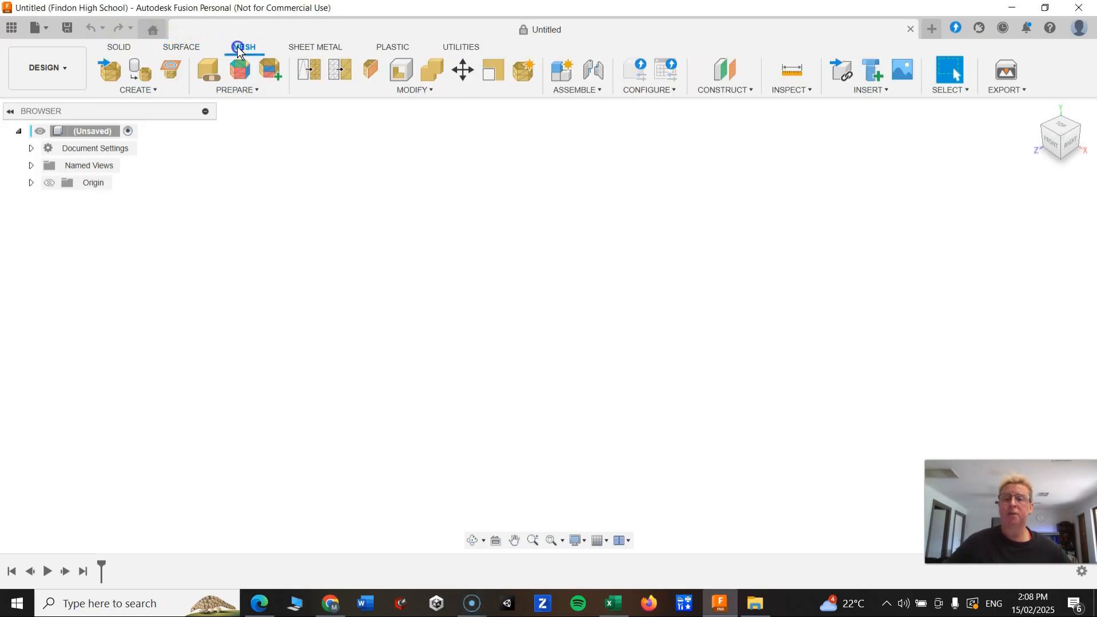
left_click(319, 49)
left_click(392, 47)
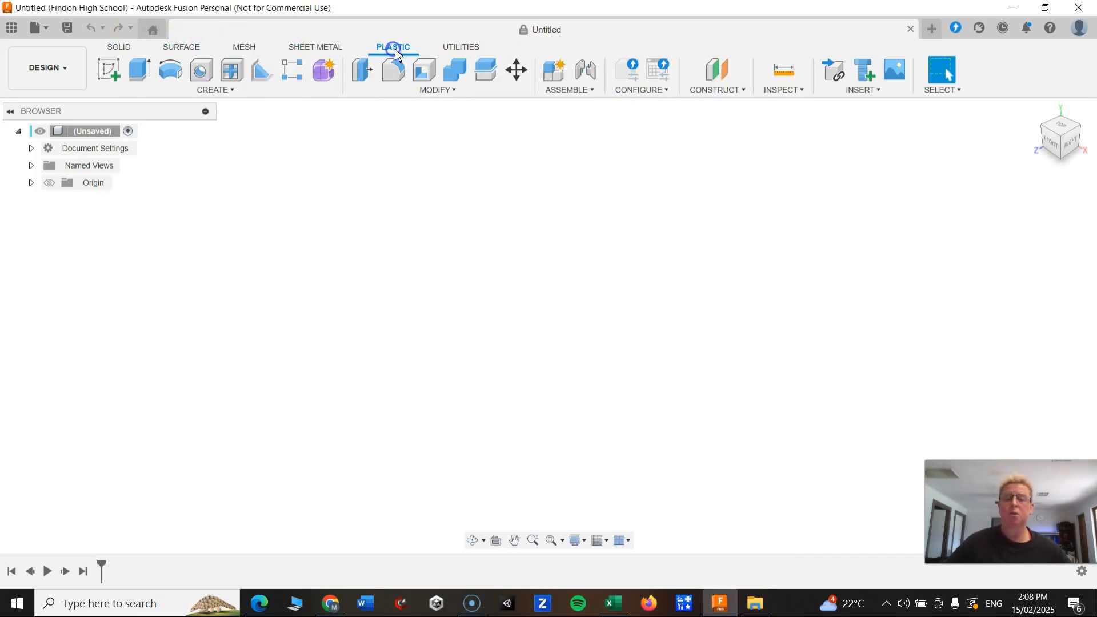
left_click(460, 47)
left_click(400, 47)
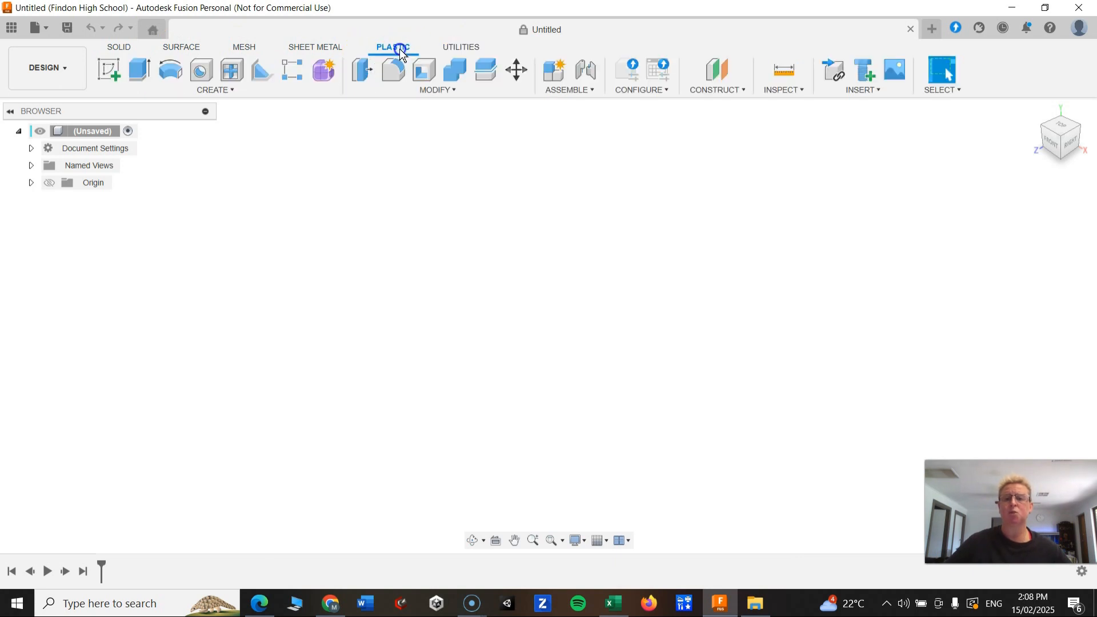
left_click(321, 48)
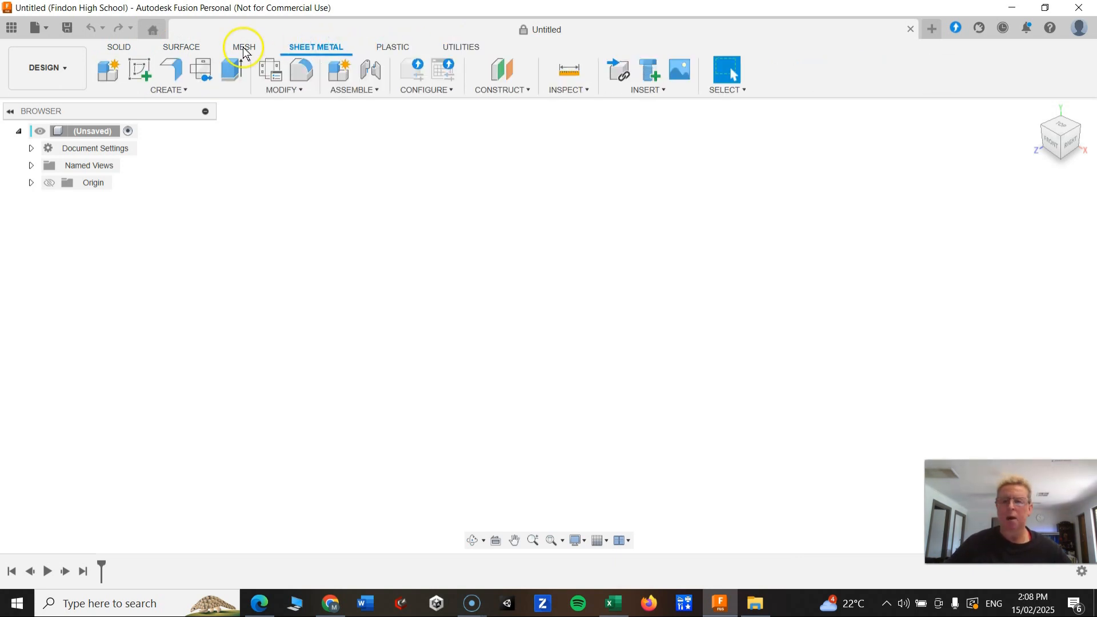
left_click(244, 48)
left_click(176, 51)
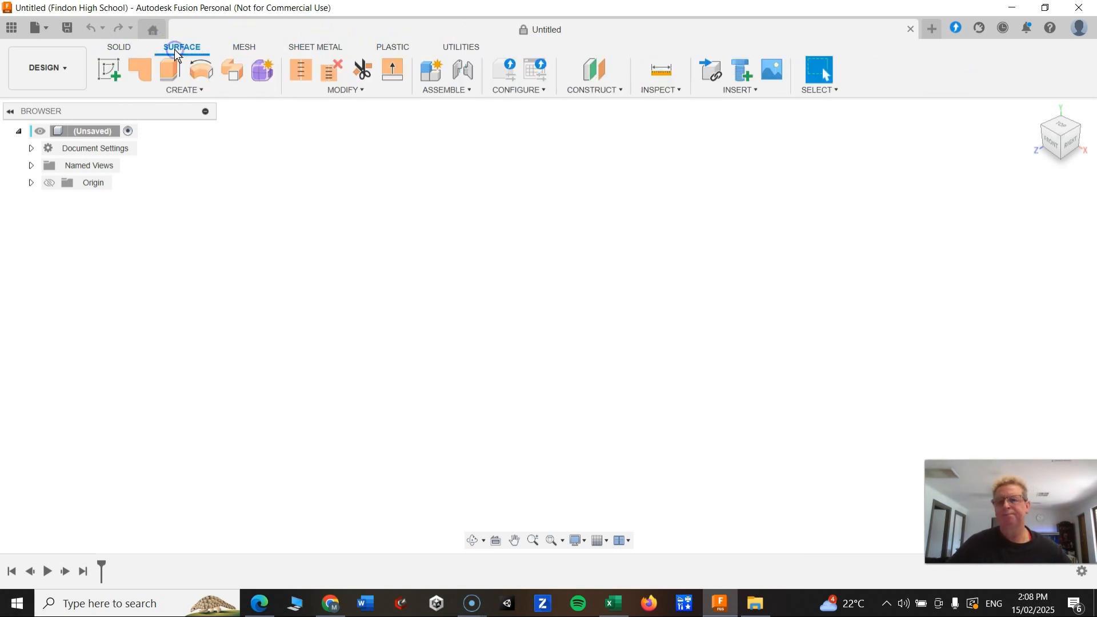
left_click(121, 49)
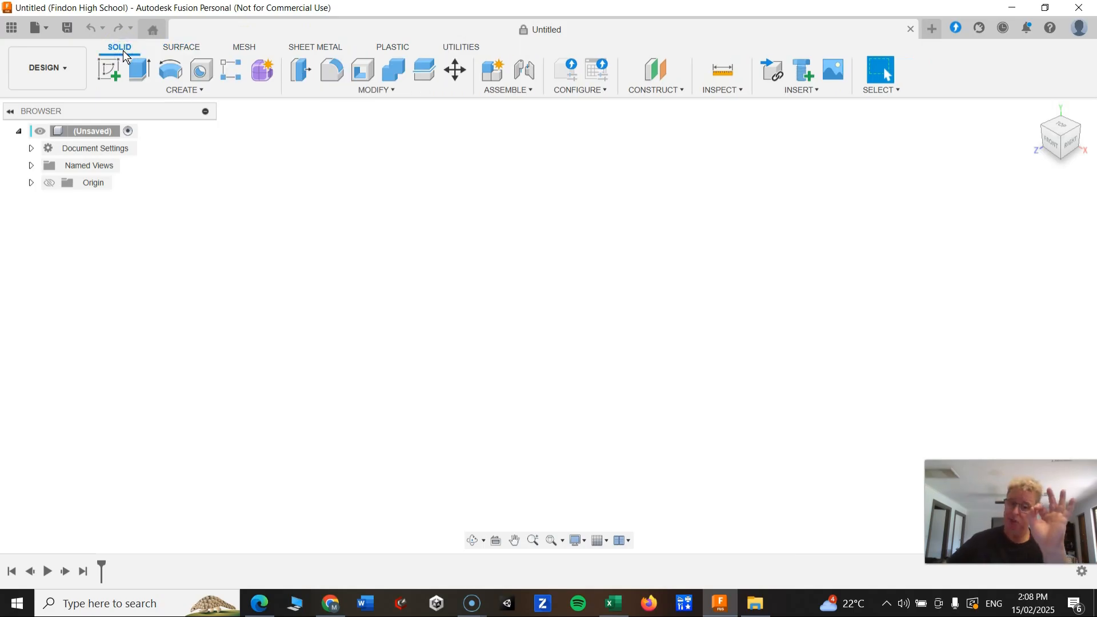
left_click(115, 54)
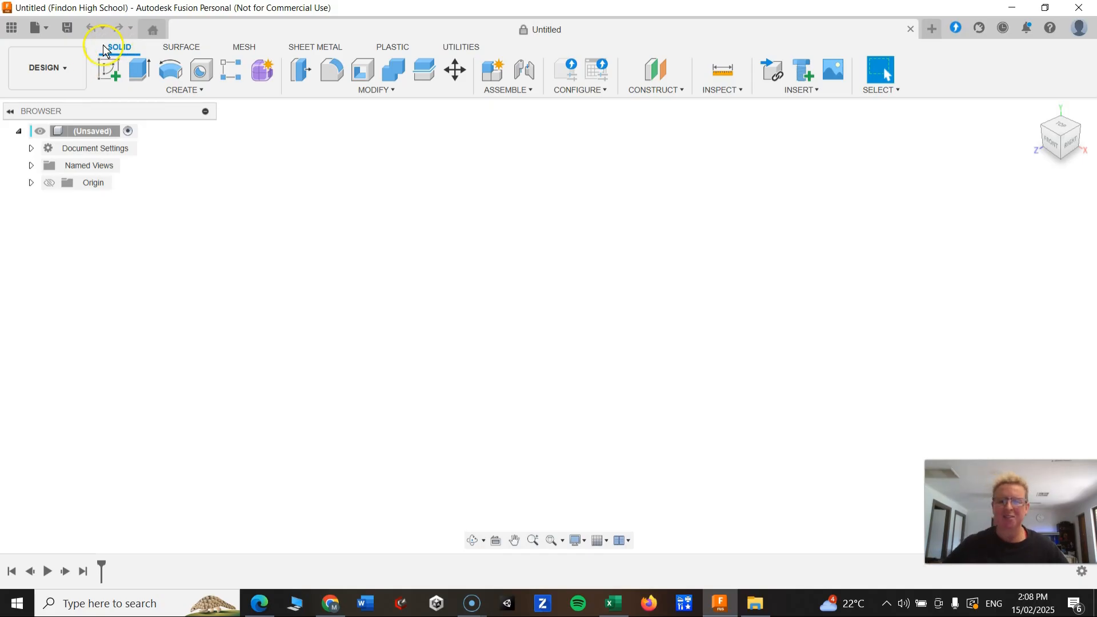
Start a new sketch on the horizontal ground plane, switching to the top view first.
left_click(110, 70)
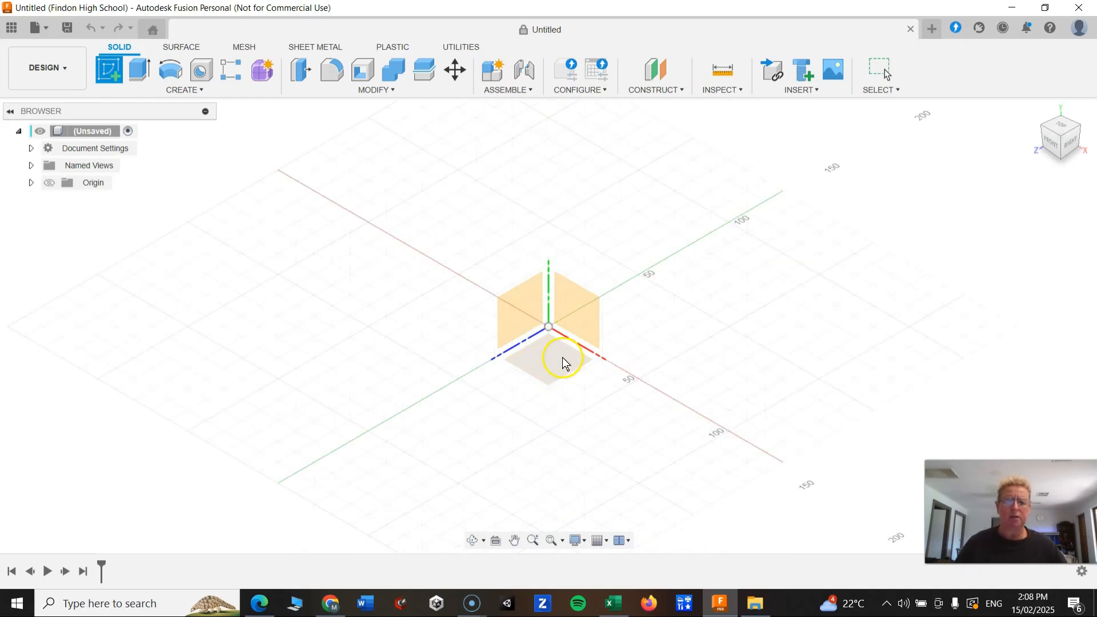
left_click(572, 322)
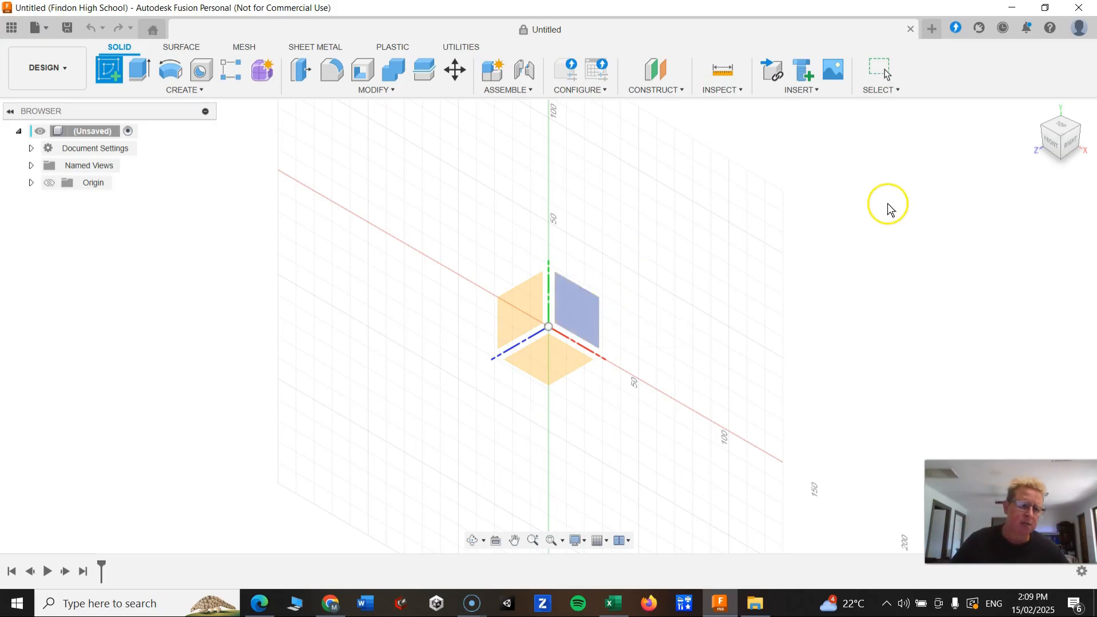
left_click(1064, 140)
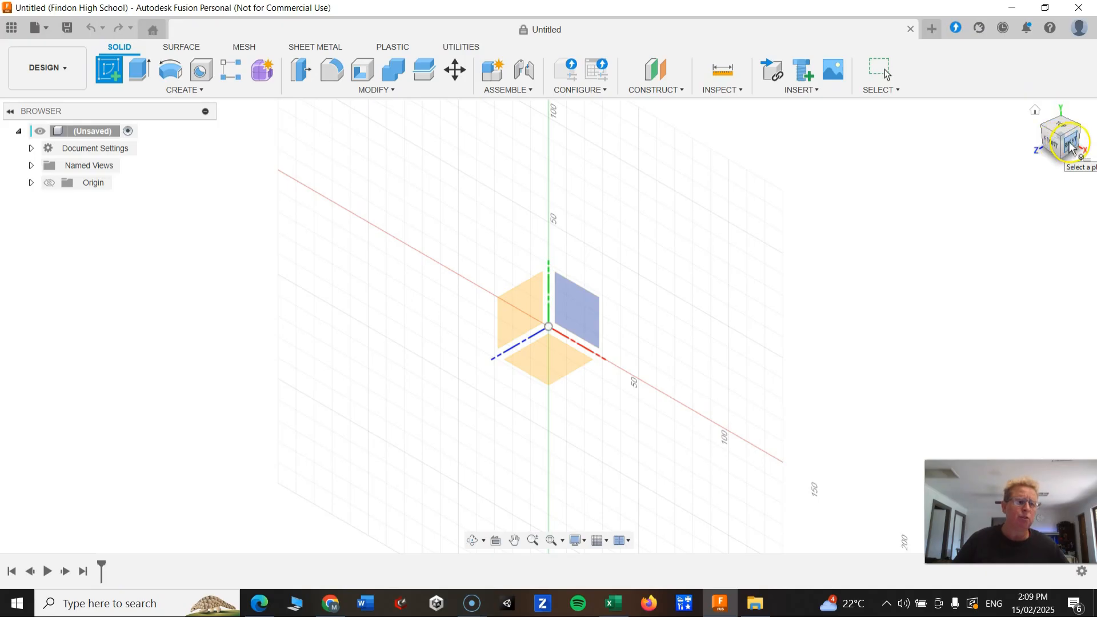
left_click(1033, 155)
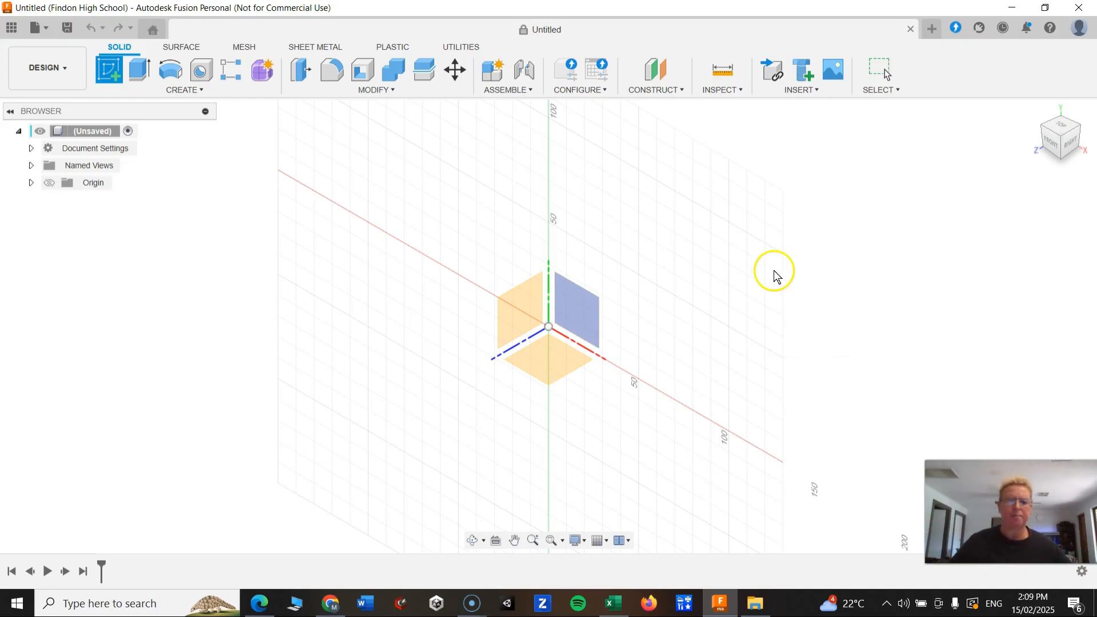
left_click(1061, 128)
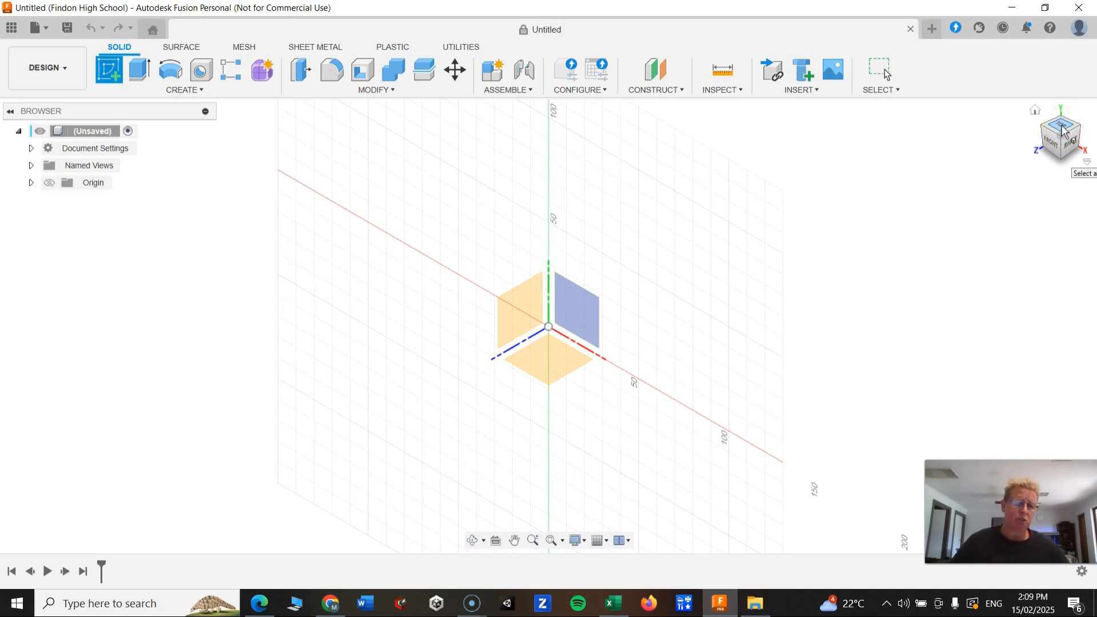
left_click(1061, 128)
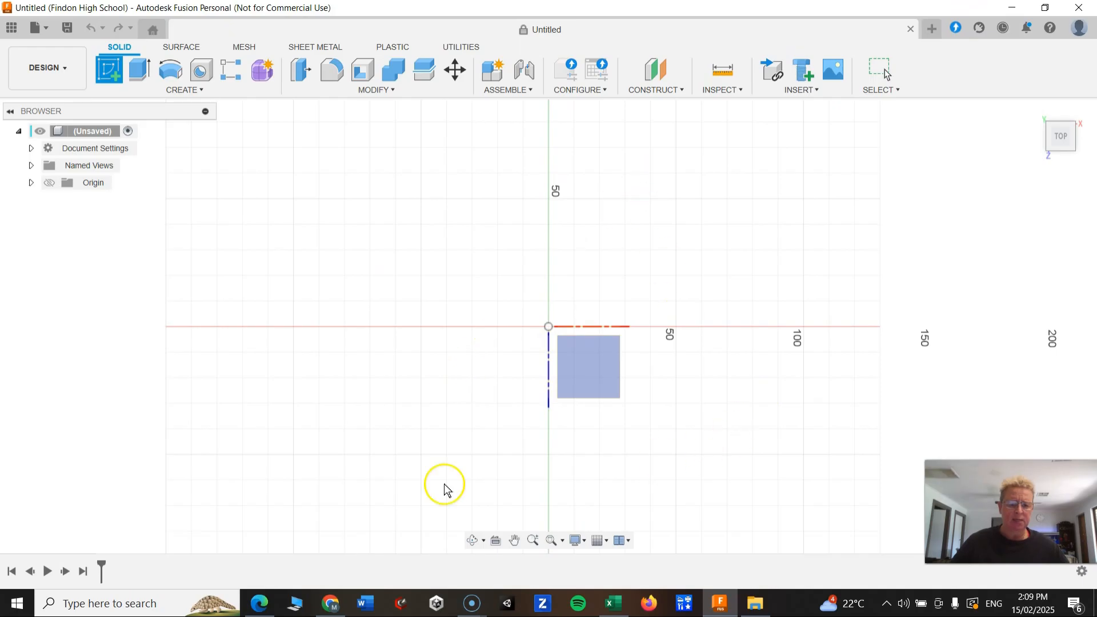
left_click(581, 363)
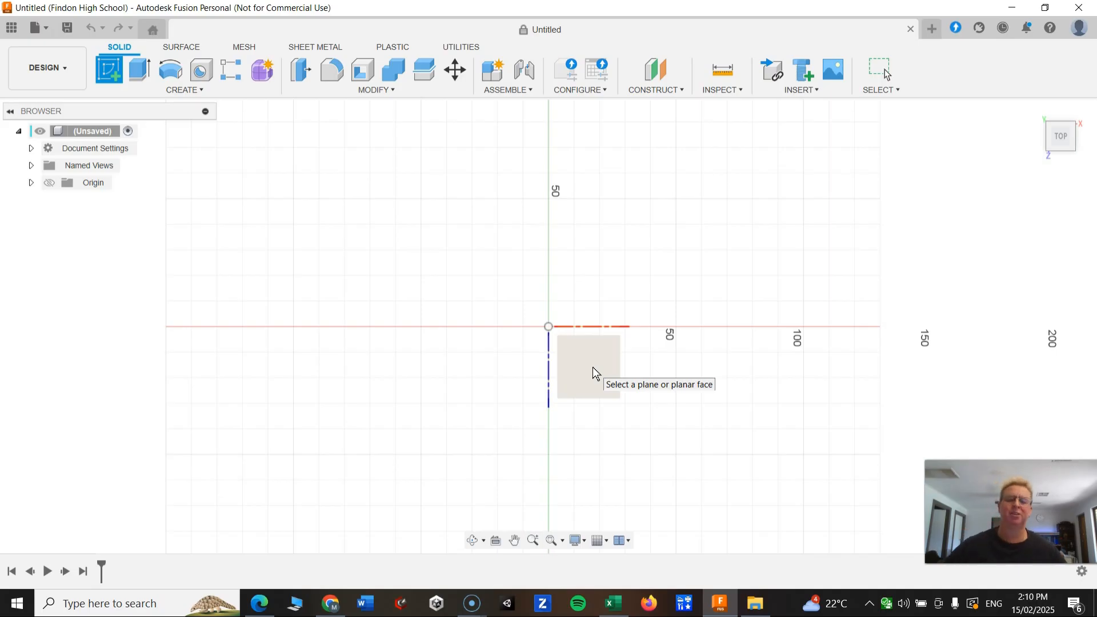
left_click(593, 369)
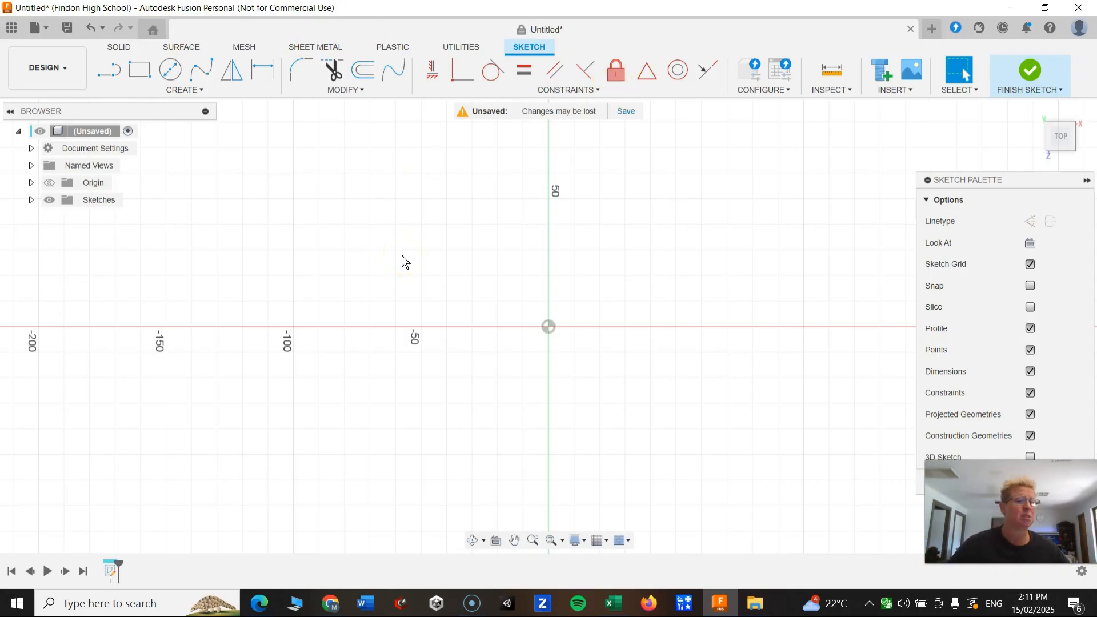
Examine the sketch grid and its scale by zooming in and out around the origin.
left_click(434, 262)
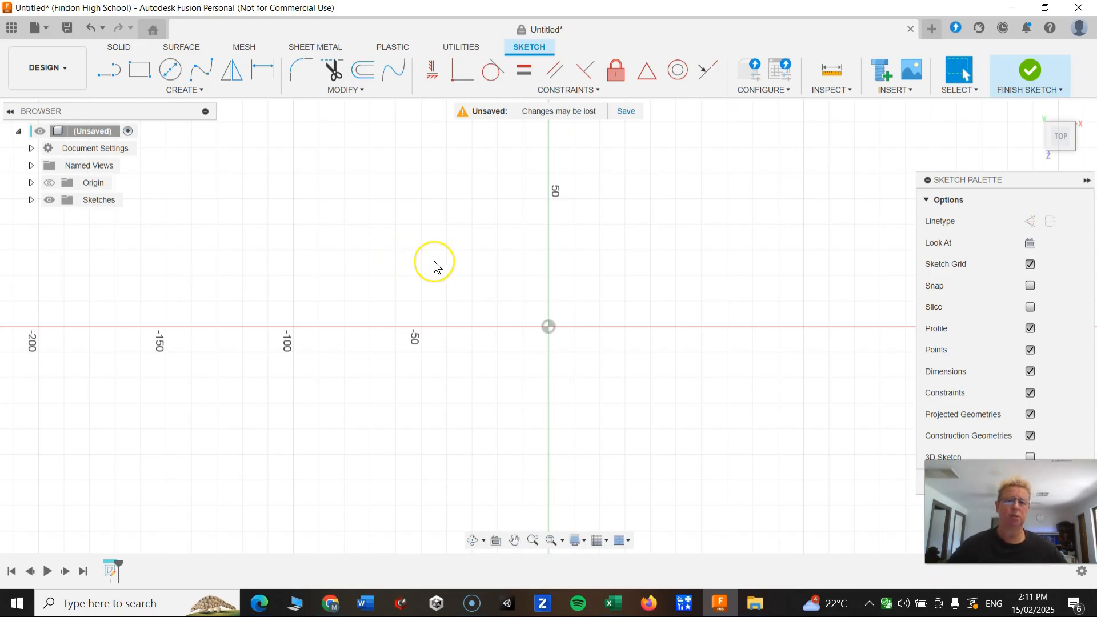
left_click(549, 326)
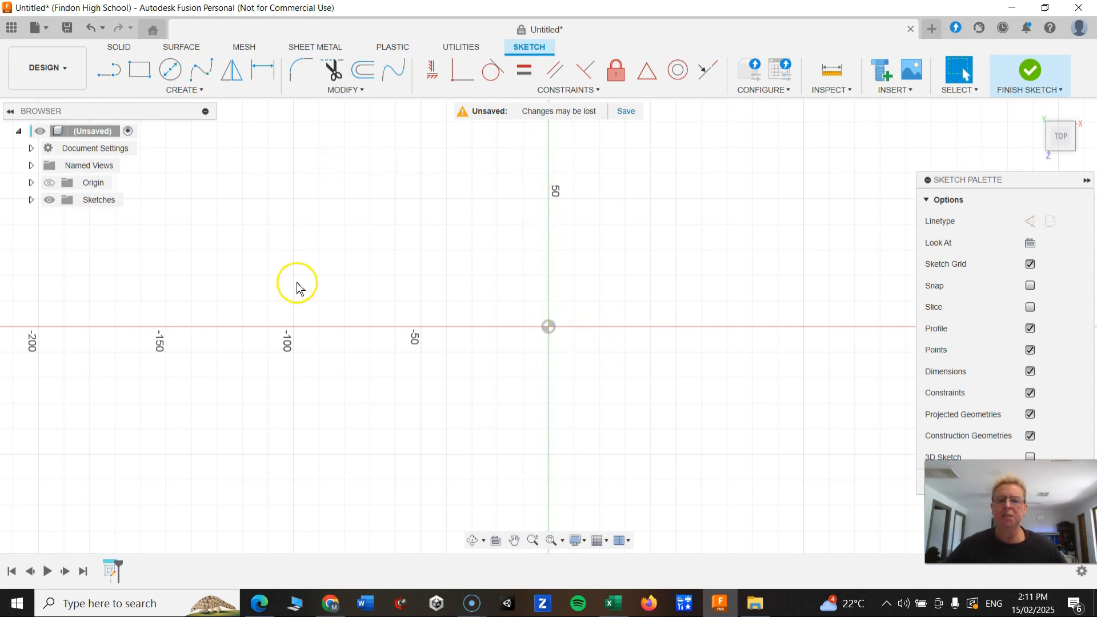
scroll(666, 343, "down", 3)
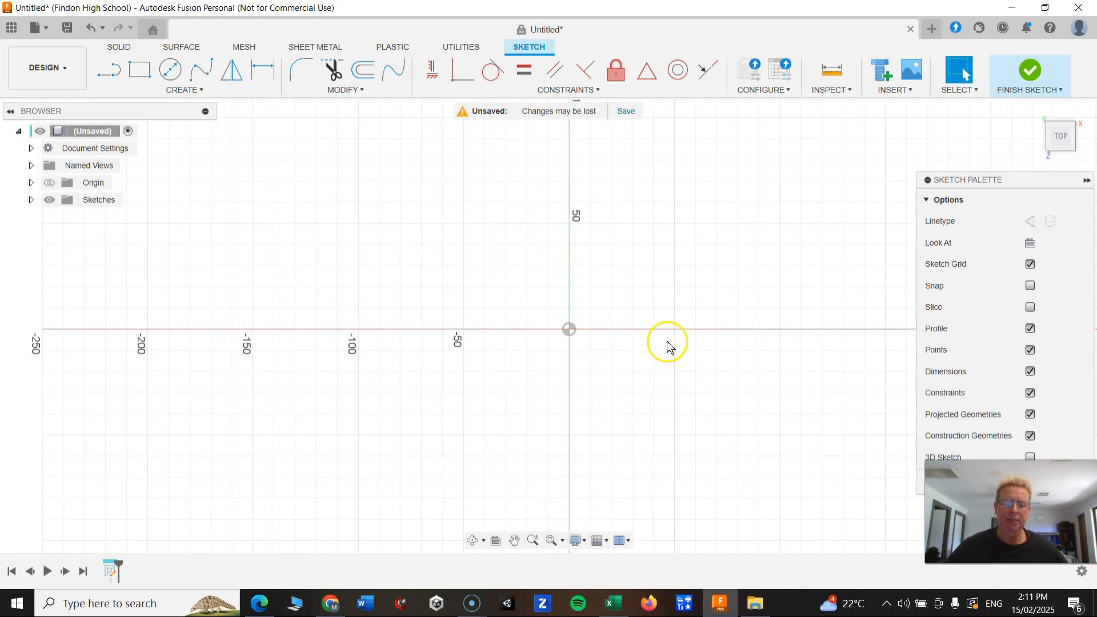
scroll(668, 345, "up", 4)
scroll(514, 317, "down", 3)
scroll(496, 231, "down", 4)
scroll(448, 191, "down", 3)
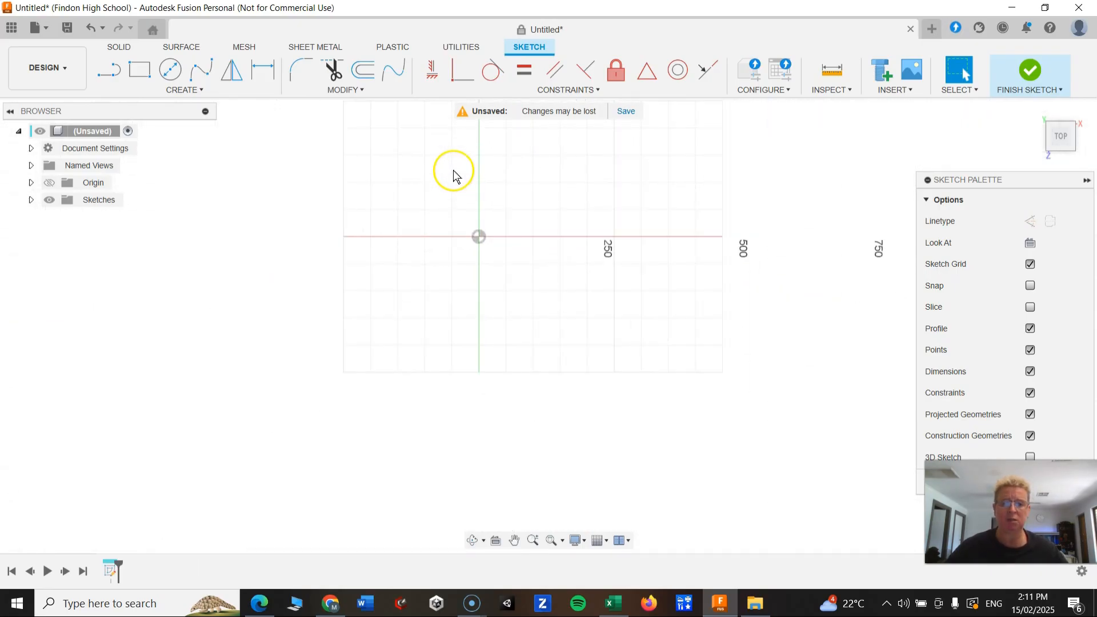
scroll(456, 180, "down", 2)
scroll(460, 187, "down", 5)
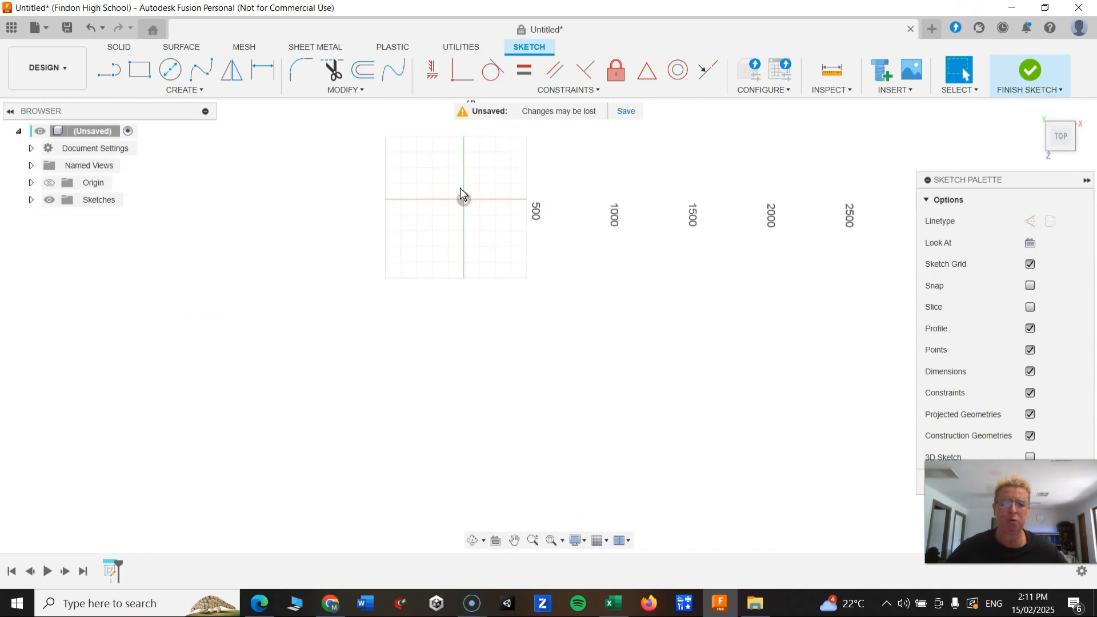
Draw a center-diameter circle at the sketch origin with a diameter of 24 mm.
scroll(461, 189, "down", 2)
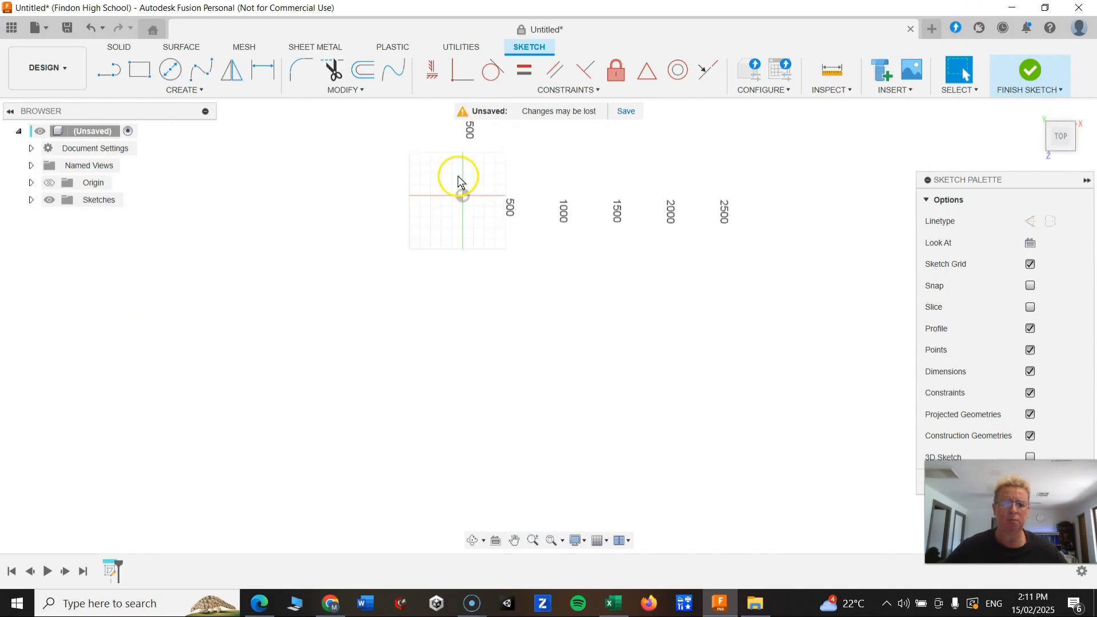
scroll(457, 181, "up", 10)
scroll(485, 215, "up", 8)
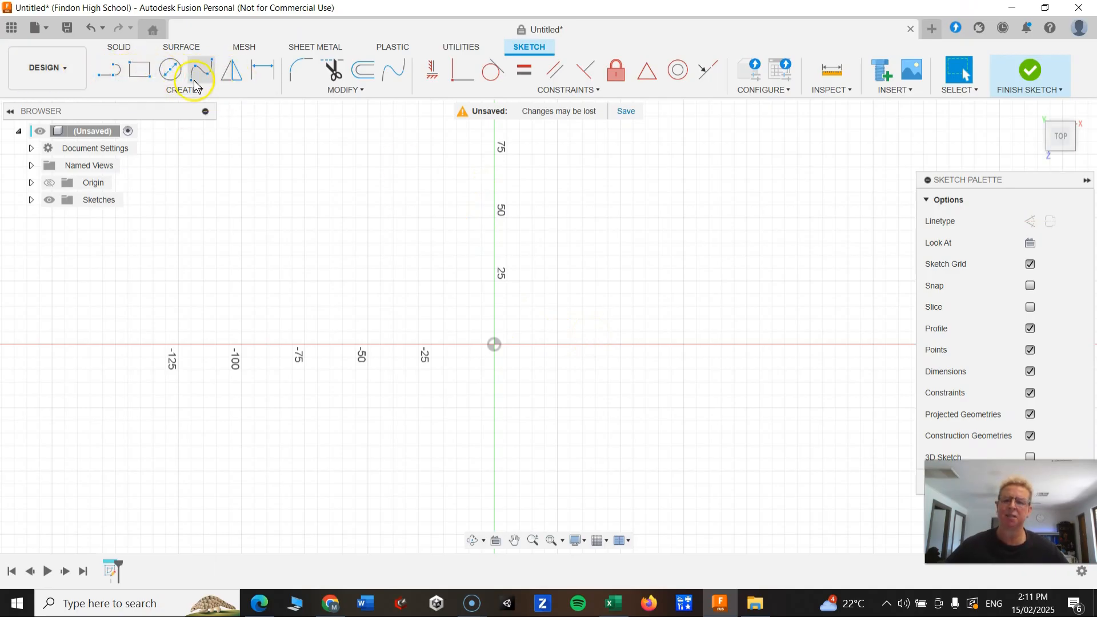
left_click(174, 73)
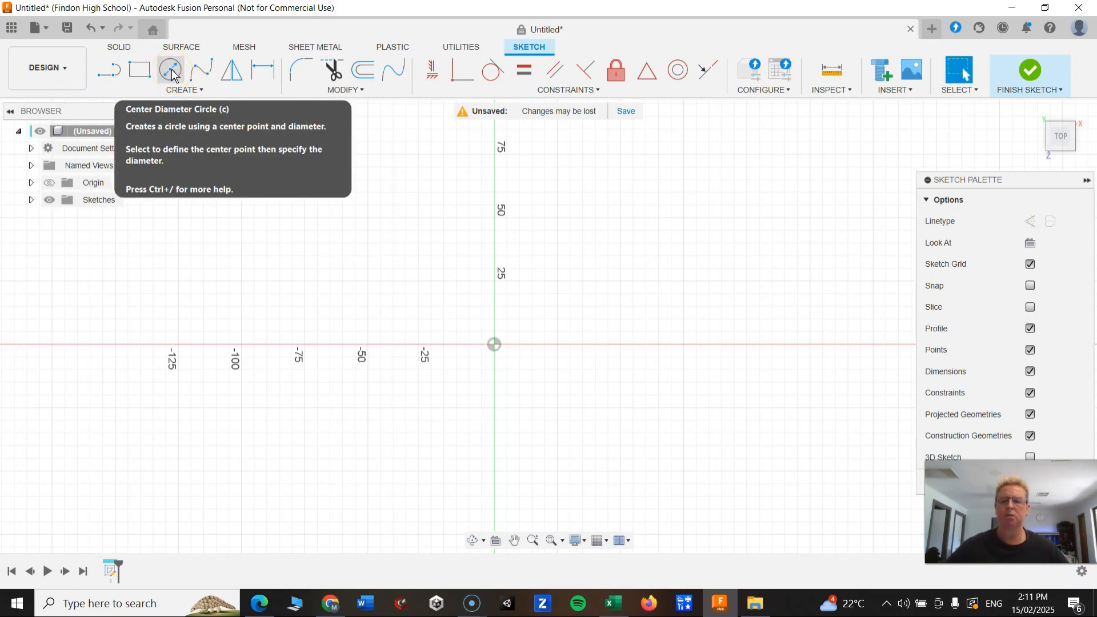
left_click(173, 75)
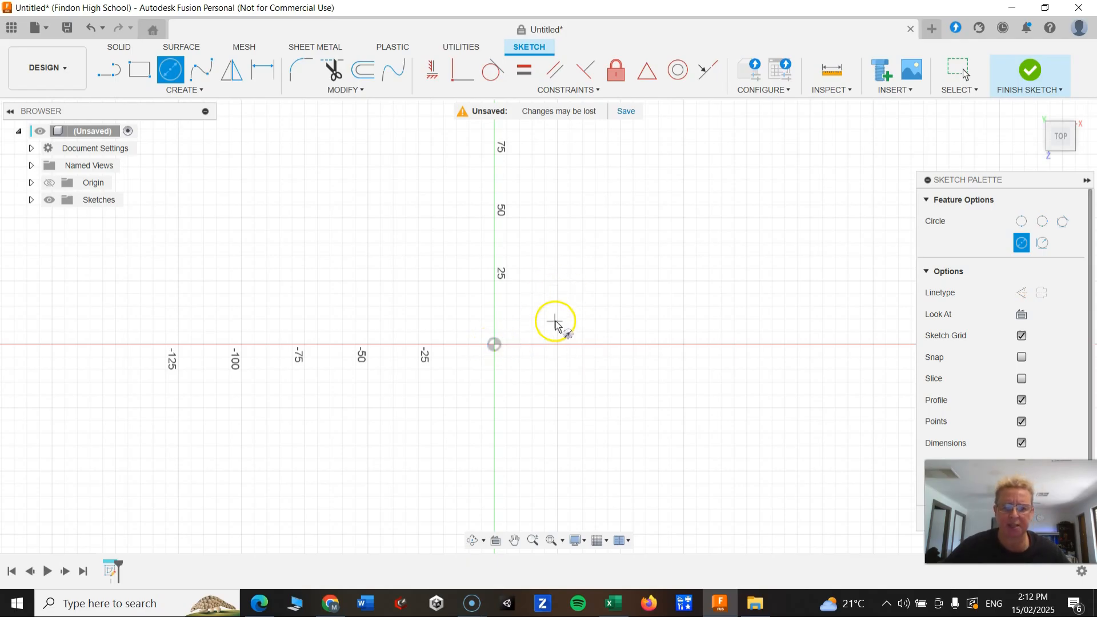
left_click(494, 346)
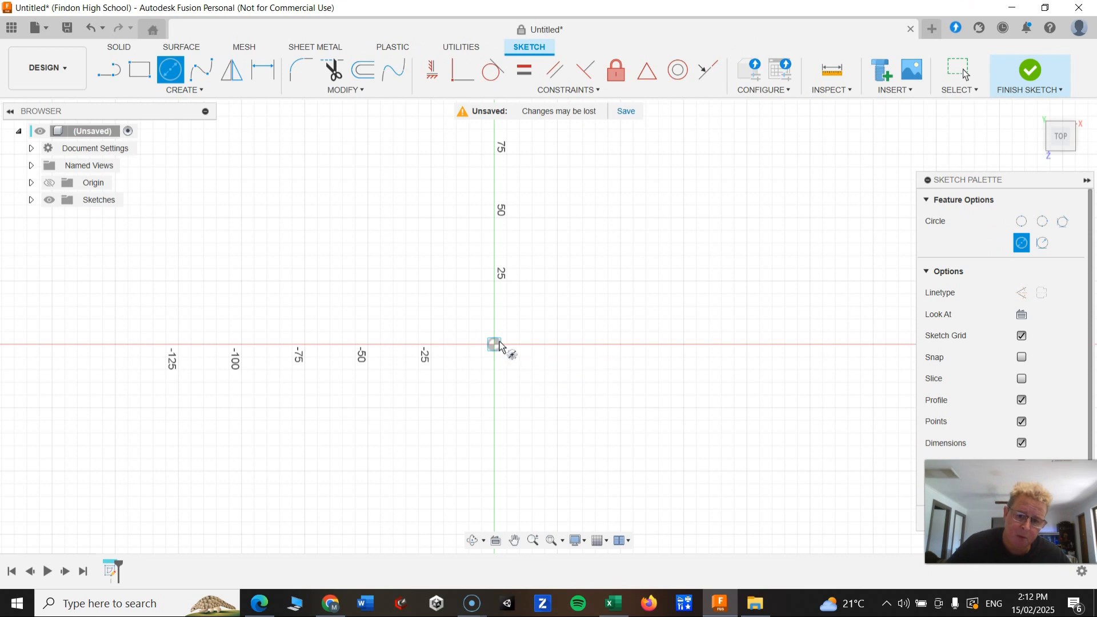
left_click(513, 325)
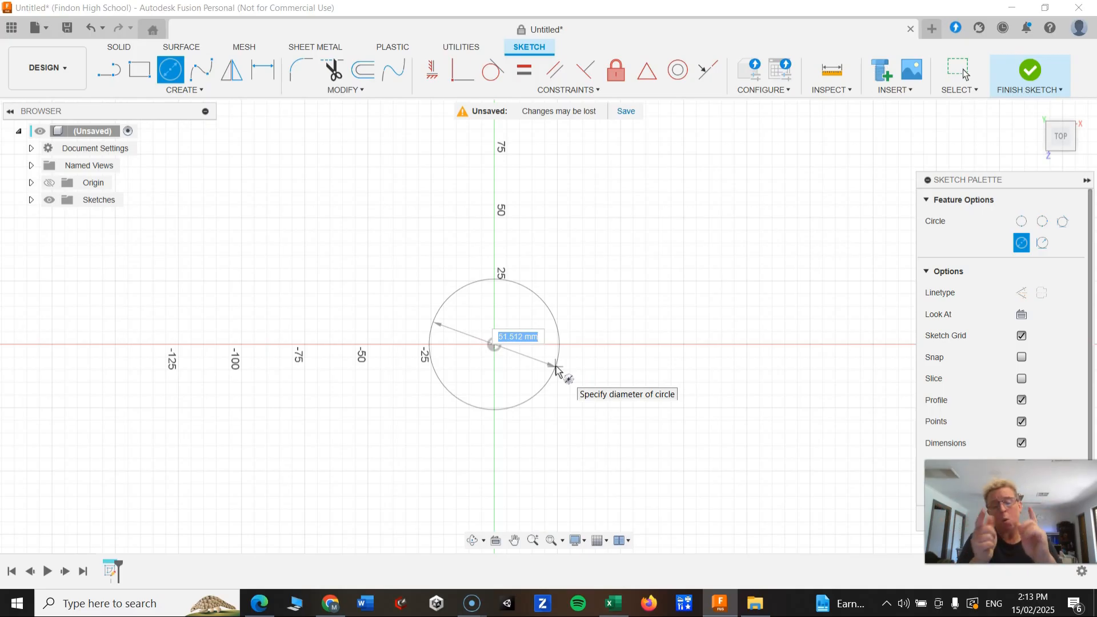
type("24")
key("Tab")
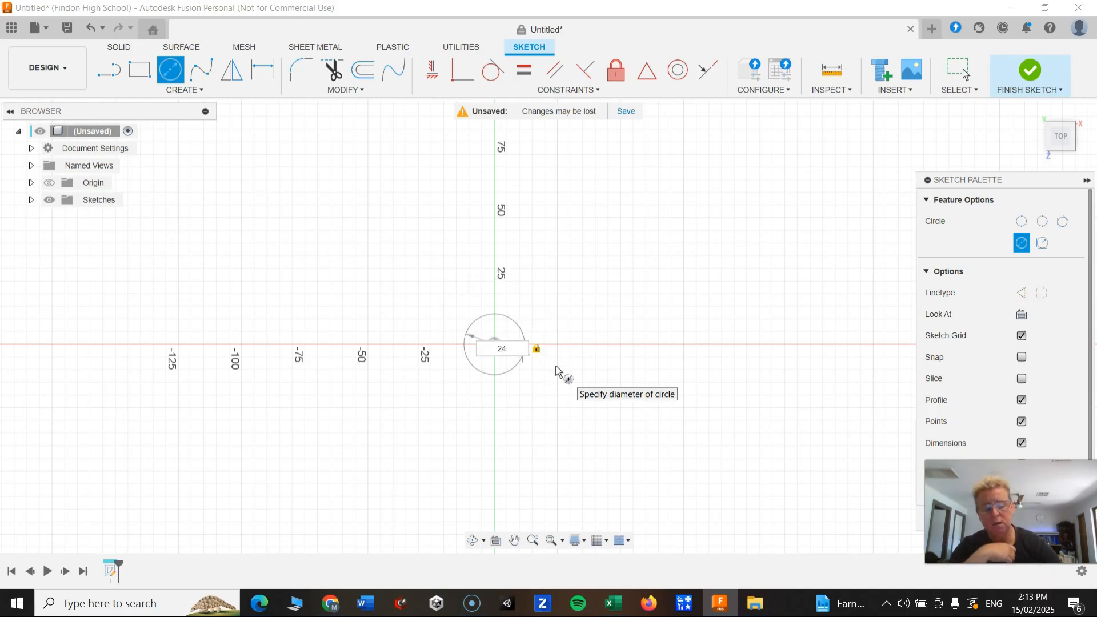
key("Return")
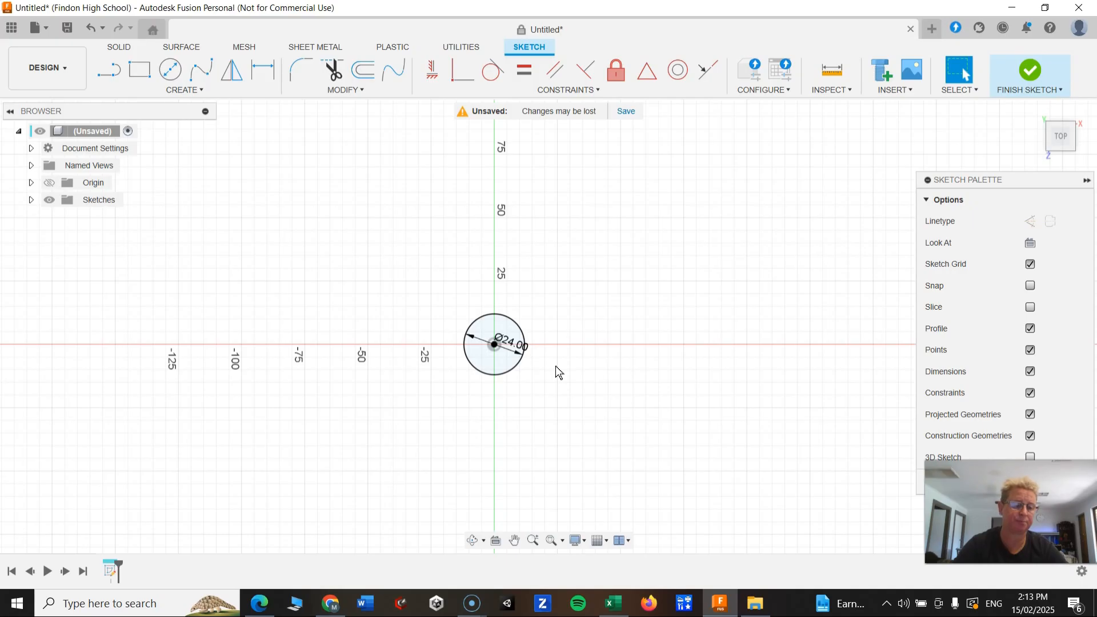
Move the circle's diameter dimension label off the circle, below and to its right.
left_click(581, 361)
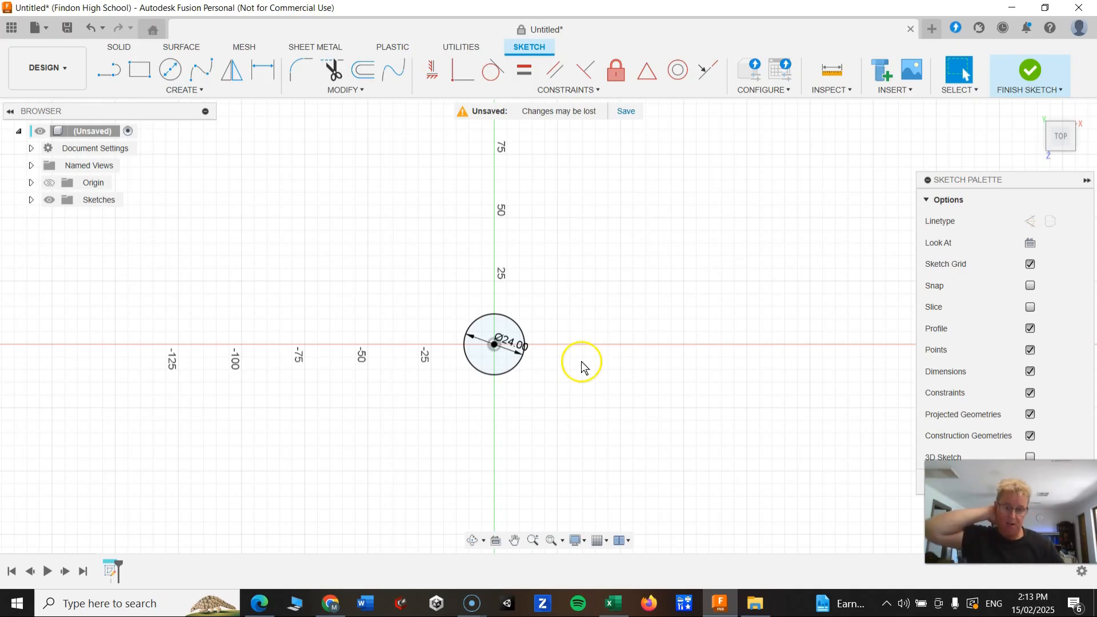
left_click(514, 348)
left_click_drag(513, 349, 548, 349)
left_click(523, 347)
left_click(462, 345)
left_click(514, 345)
left_click(468, 346)
left_click(521, 348)
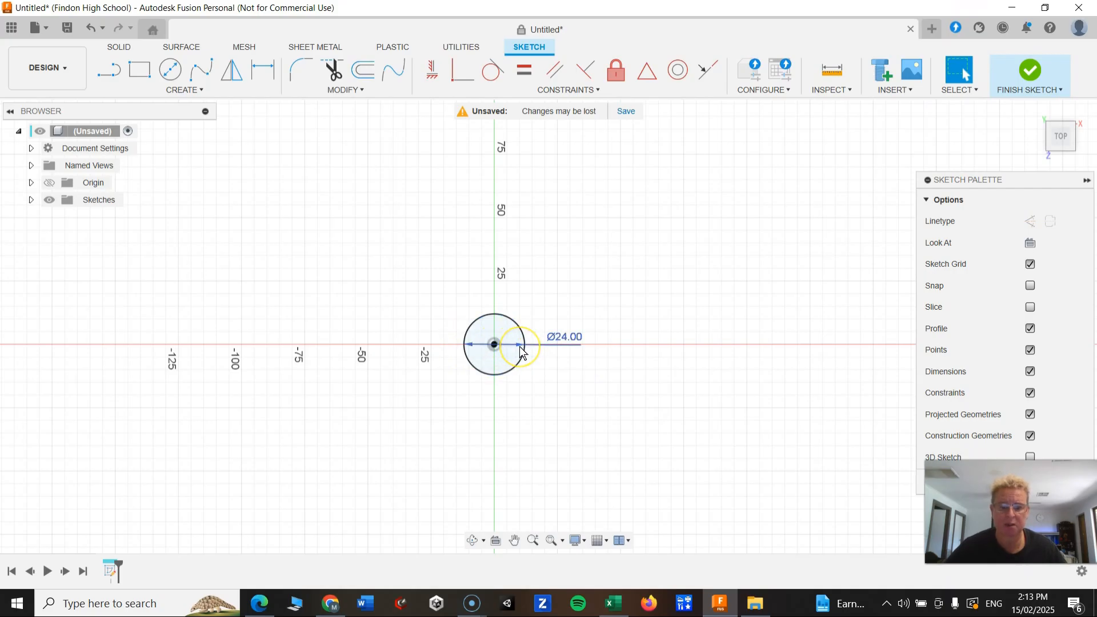
left_click_drag(561, 337, 564, 385)
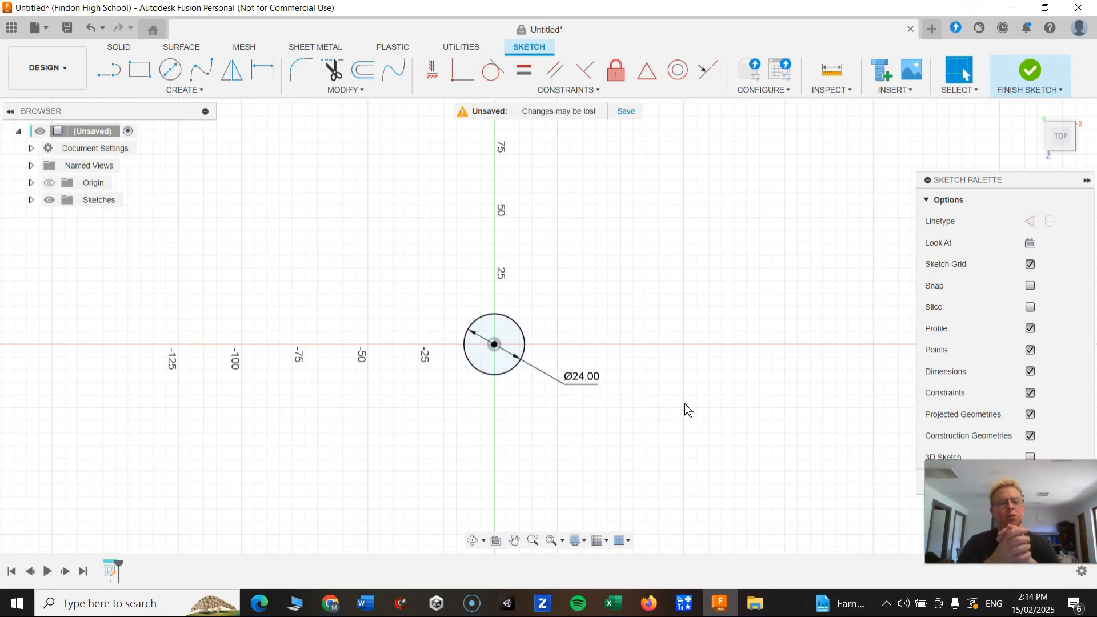
left_click_drag(1008, 512, 926, 536)
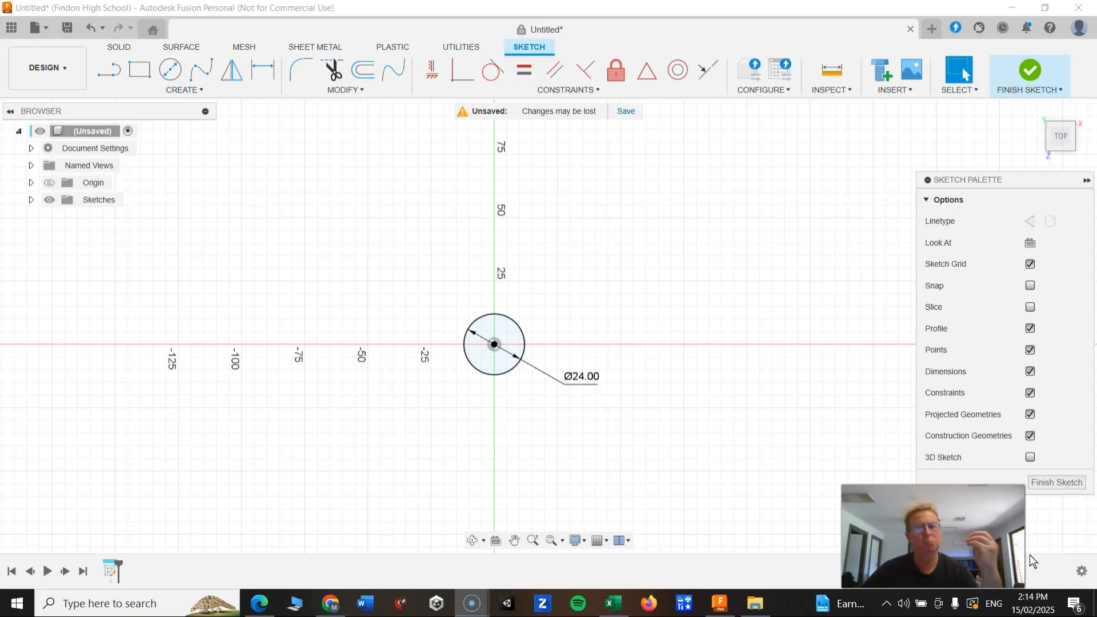
left_click(1071, 514)
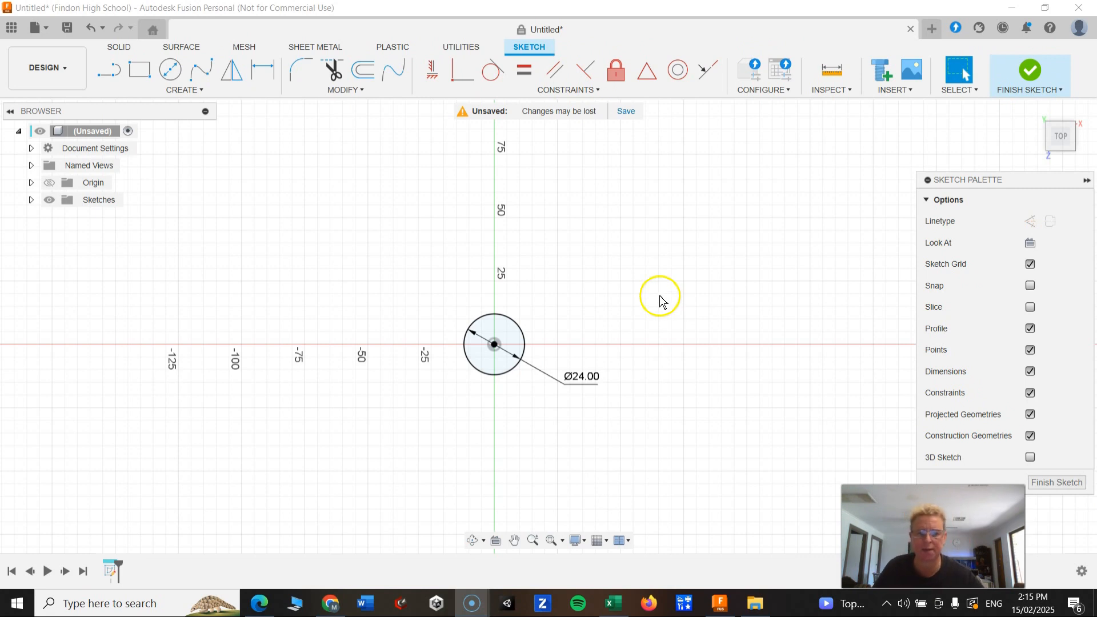
left_click(660, 296)
Extrude the circle profile 6 mm as a new body, orbiting to view it in 3D.
key("e")
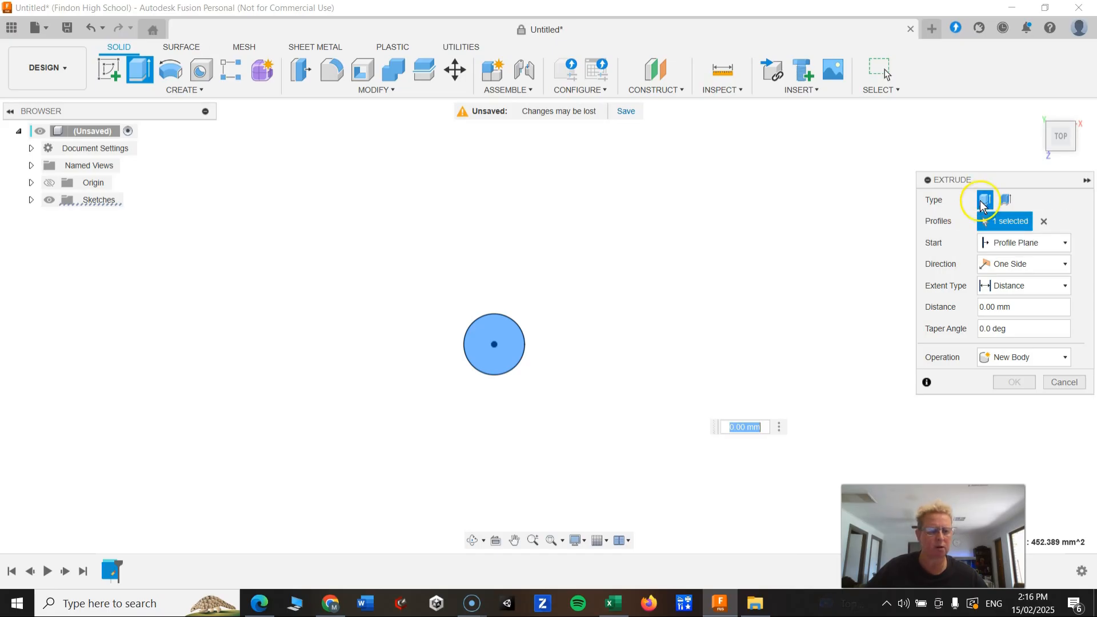
left_click(1003, 228)
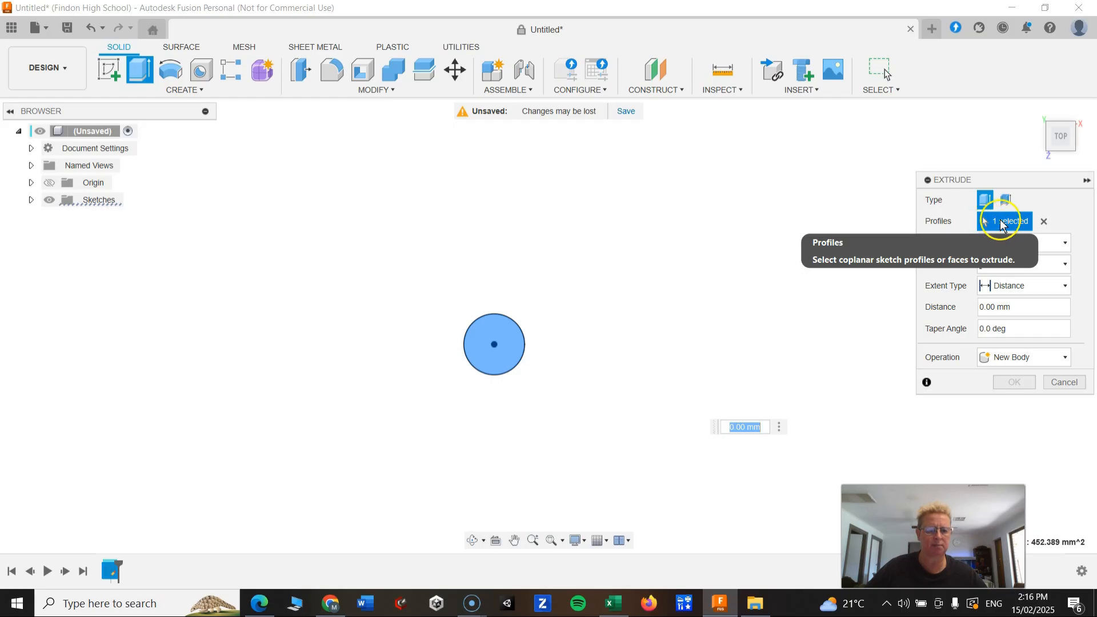
left_click(1043, 221)
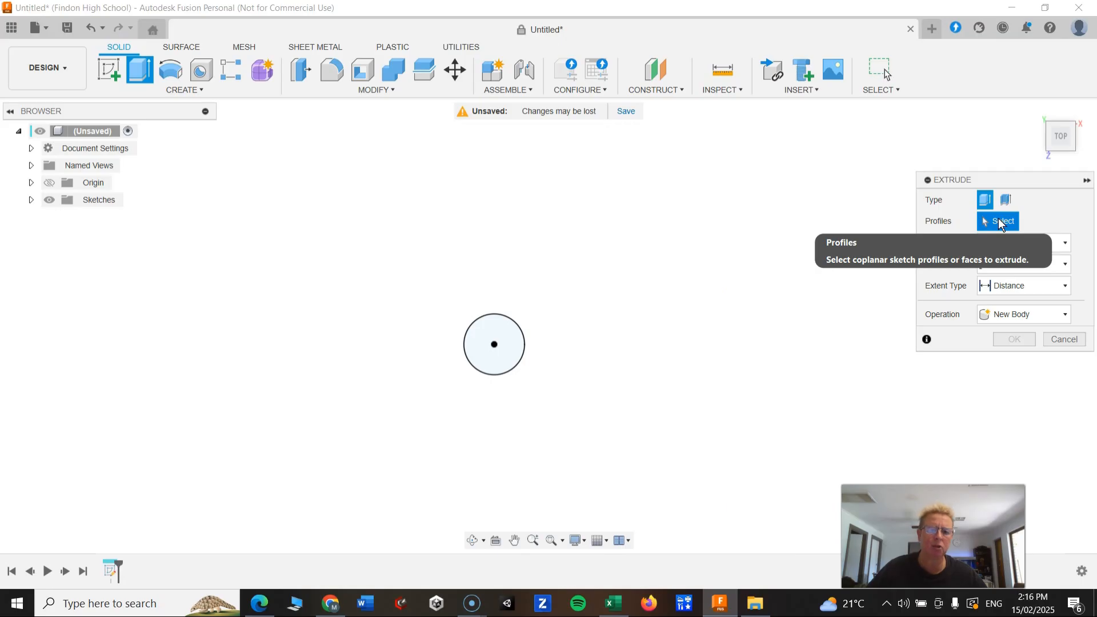
left_click(492, 336)
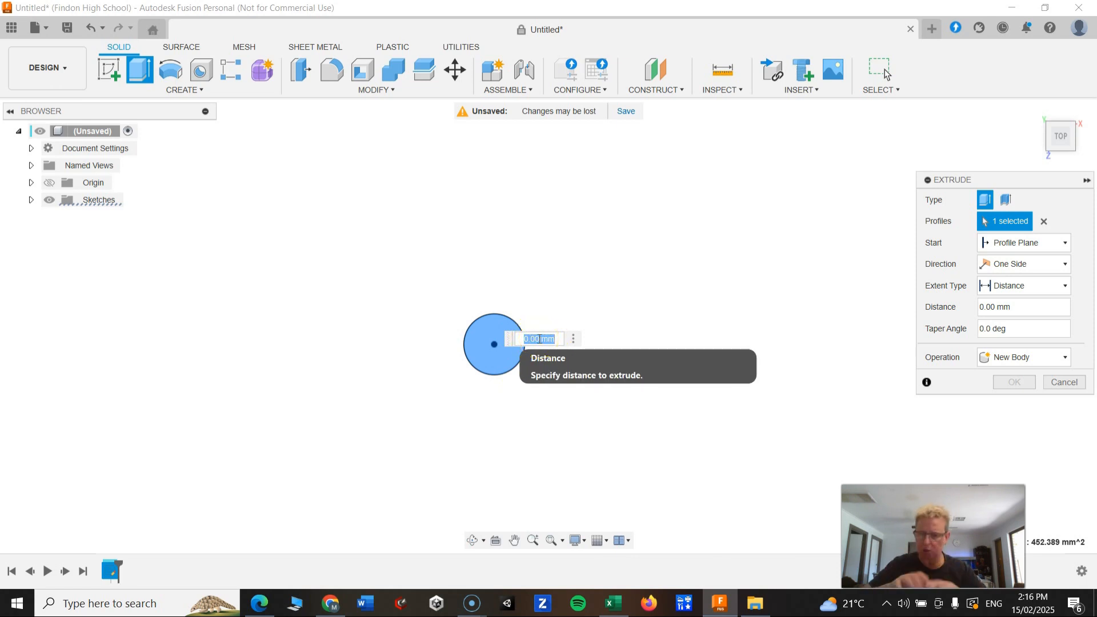
left_click(981, 308)
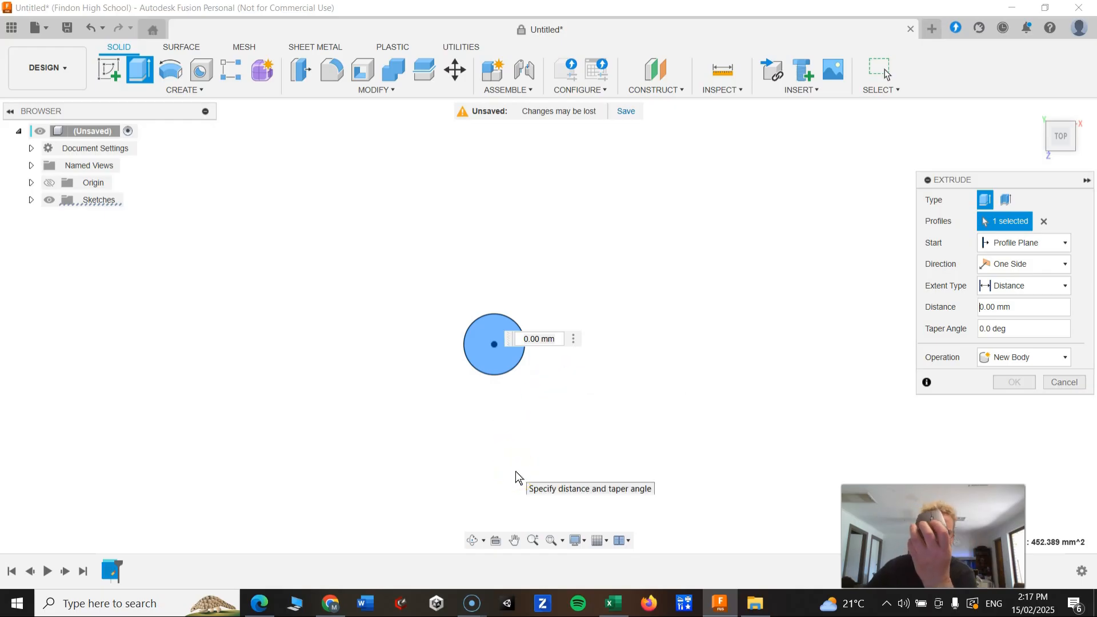
scroll(516, 477, "down", 1)
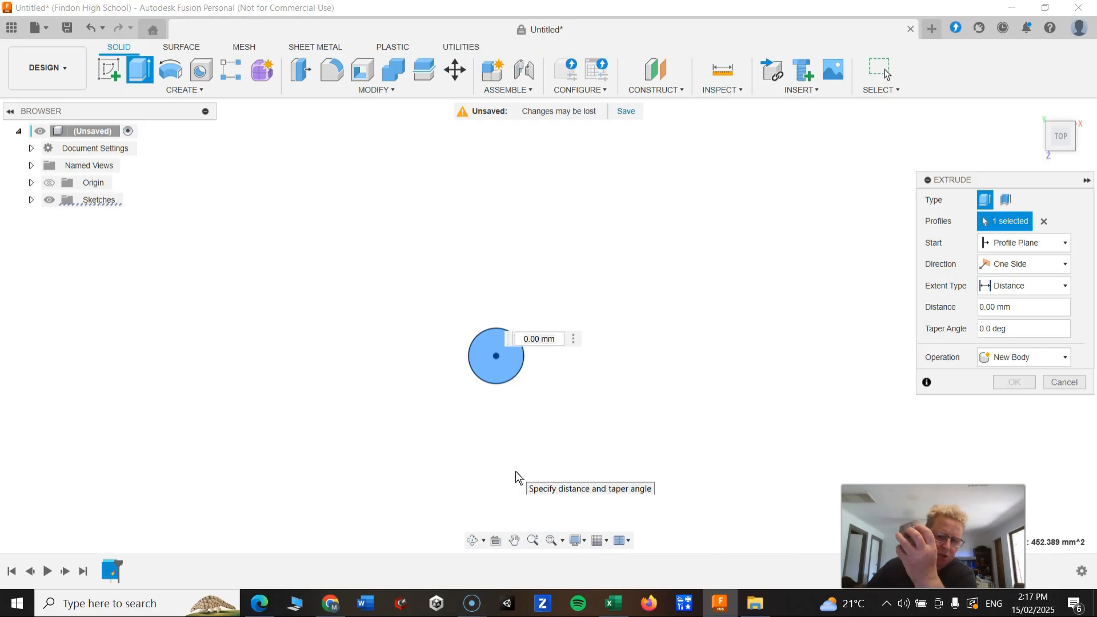
scroll(516, 477, "down", 5)
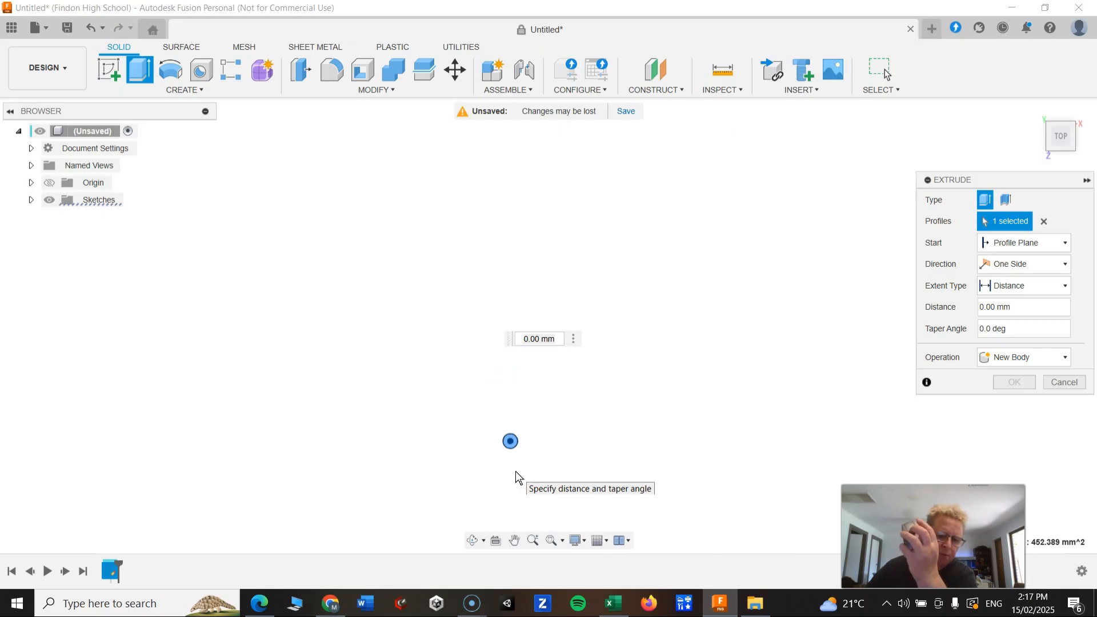
scroll(516, 477, "up", 5)
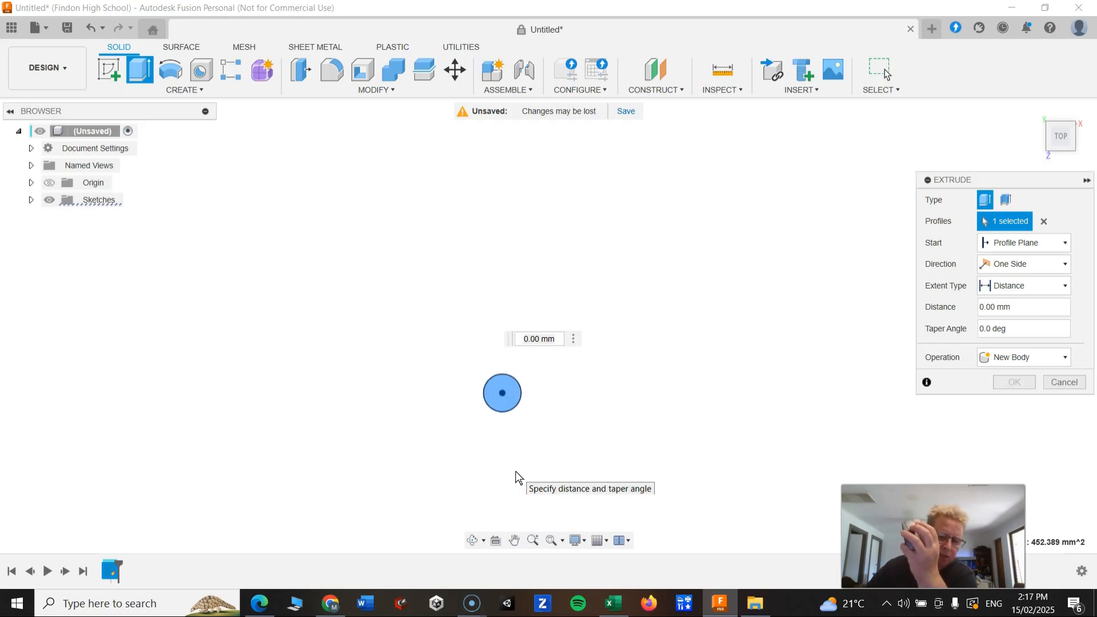
scroll(516, 477, "up", 2)
scroll(516, 478, "down", 4)
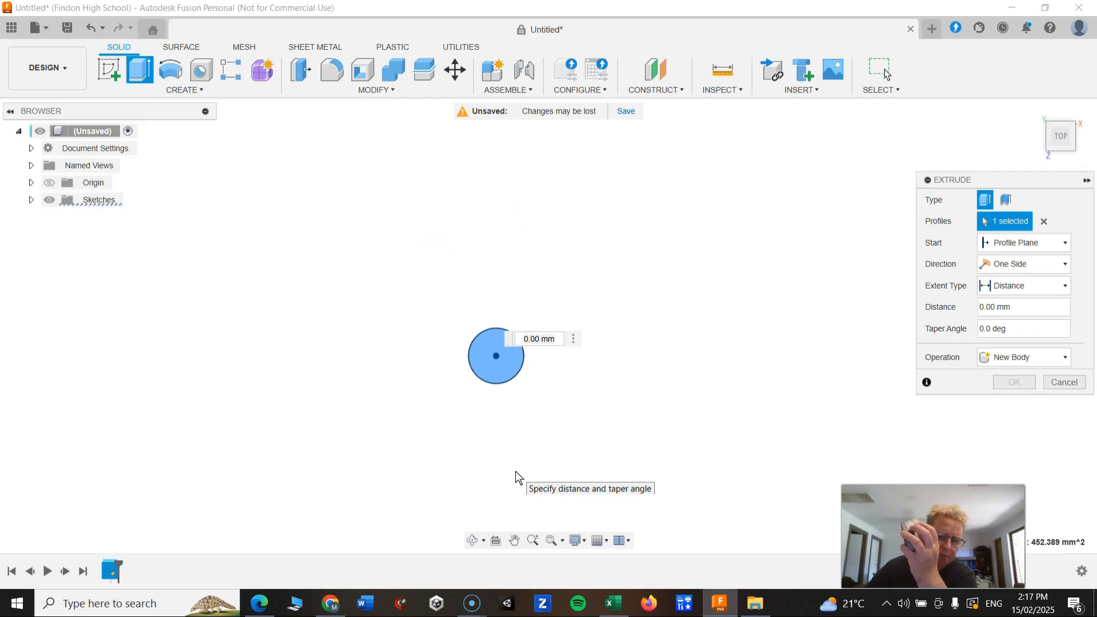
scroll(516, 477, "up", 2)
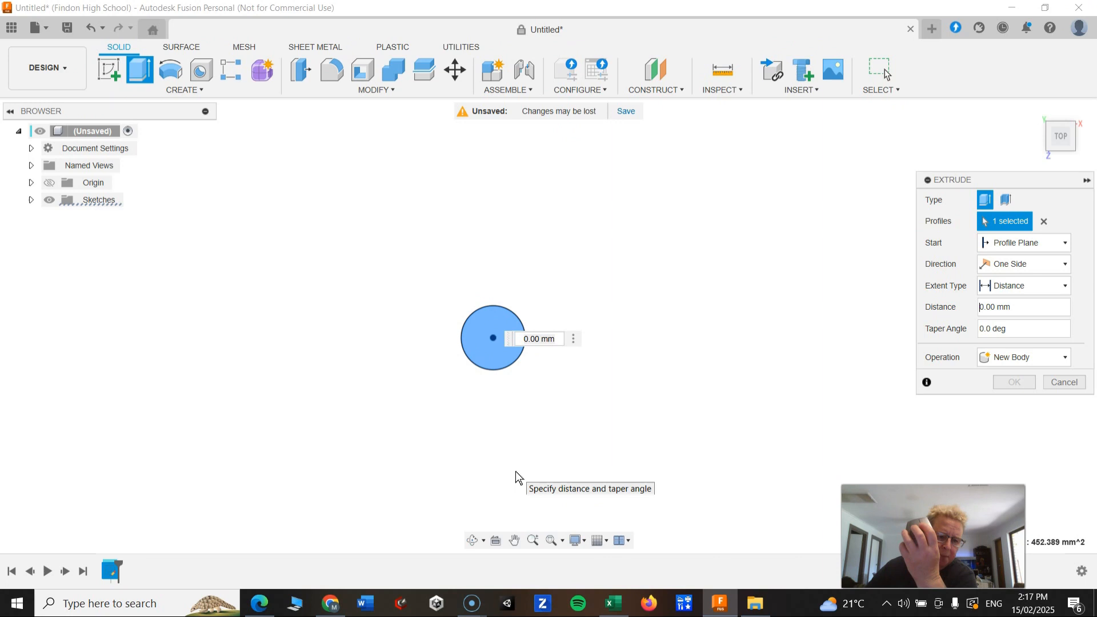
middle_click_drag(516, 477, 516, 470, "shift")
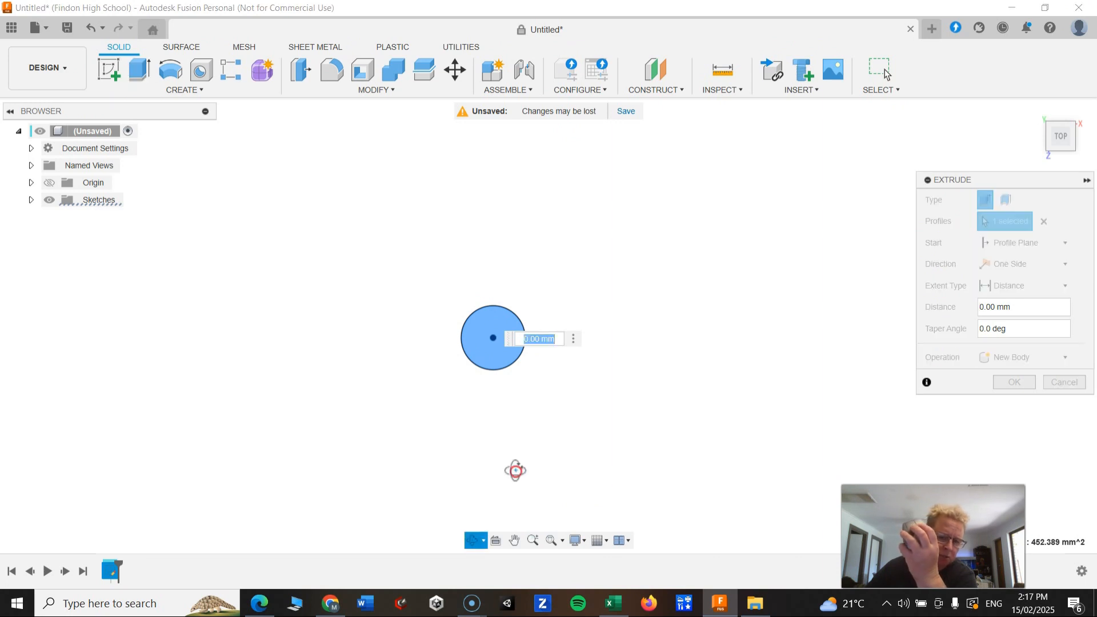
scroll(516, 471, "down", 2)
scroll(516, 471, "up", 1)
middle_click_drag(516, 477, 515, 471, "shift")
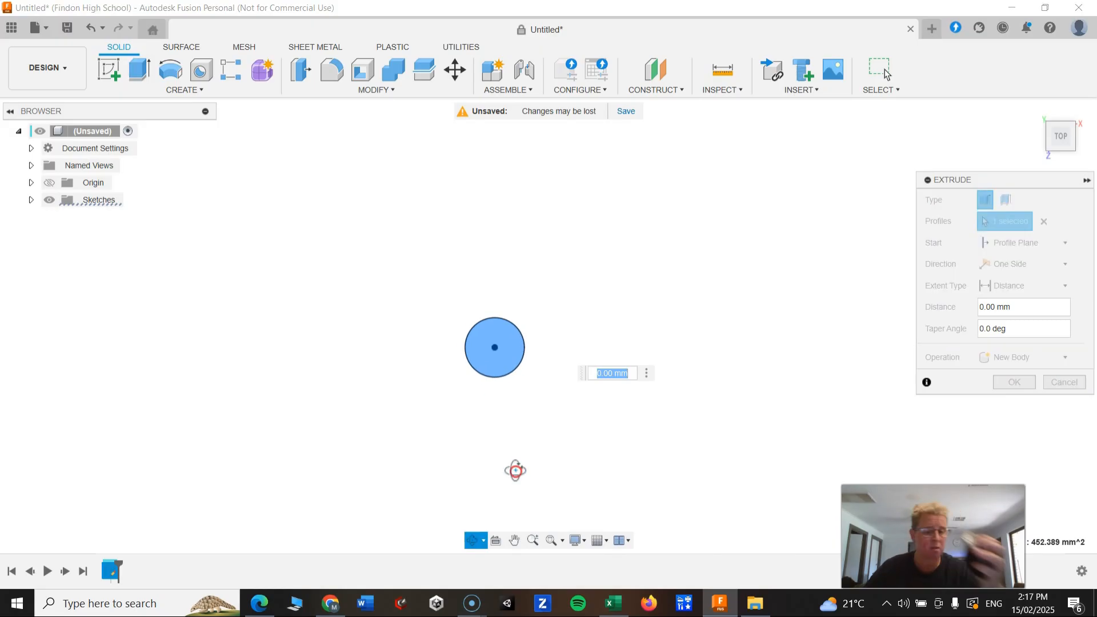
middle_click_drag(516, 470, 514, 472, "shift")
mouse_move(500, 426)
left_mouse_down()
mouse_move(504, 366)
mouse_move(433, 362)
mouse_move(457, 414)
mouse_move(532, 368)
mouse_move(473, 316)
mouse_move(352, 303)
mouse_move(396, 174)
mouse_move(541, 281)
mouse_move(603, 360)
mouse_move(542, 252)
mouse_move(451, 291)
mouse_move(505, 375)
mouse_move(531, 266)
mouse_move(429, 279)
mouse_move(543, 221)
mouse_move(570, 263)
mouse_move(549, 240)
mouse_move(497, 264)
mouse_move(523, 248)
left_mouse_up()
key("Escape")
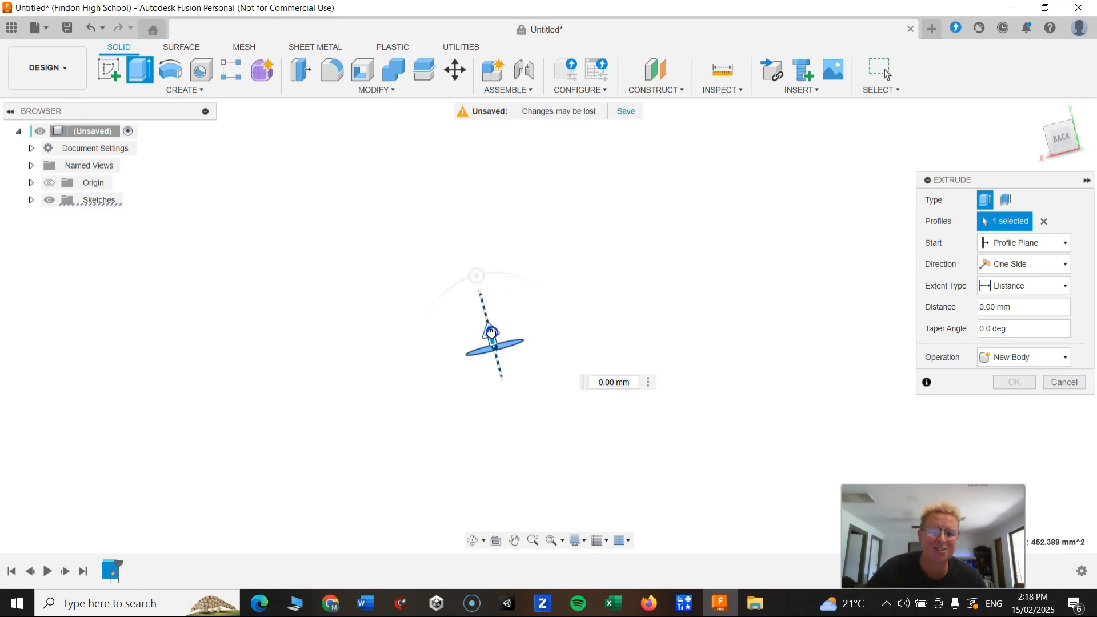
mouse_move(489, 330)
left_mouse_down()
mouse_move(469, 243)
mouse_move(485, 309)
mouse_move(489, 282)
mouse_move(502, 315)
left_mouse_up()
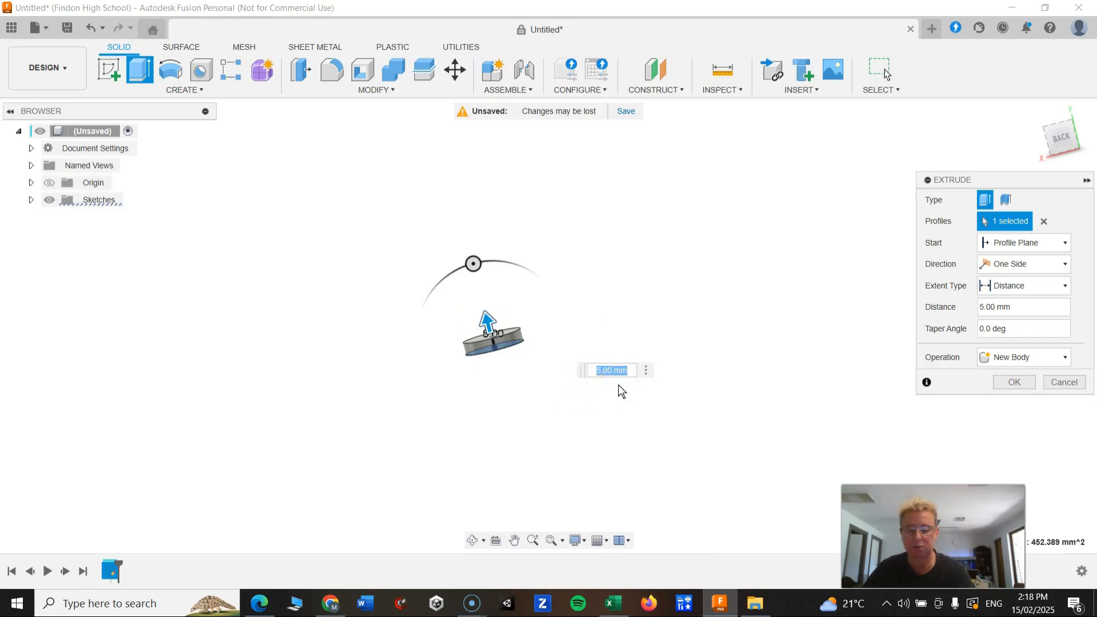
type("6")
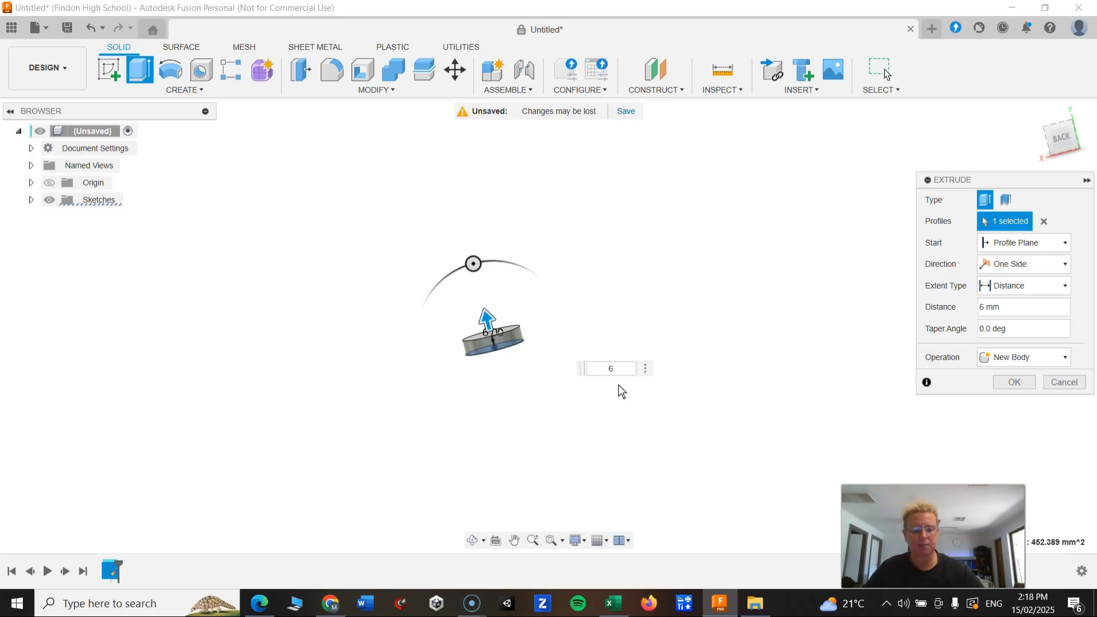
key("Return")
middle_click_drag(561, 384, 512, 397, "shift")
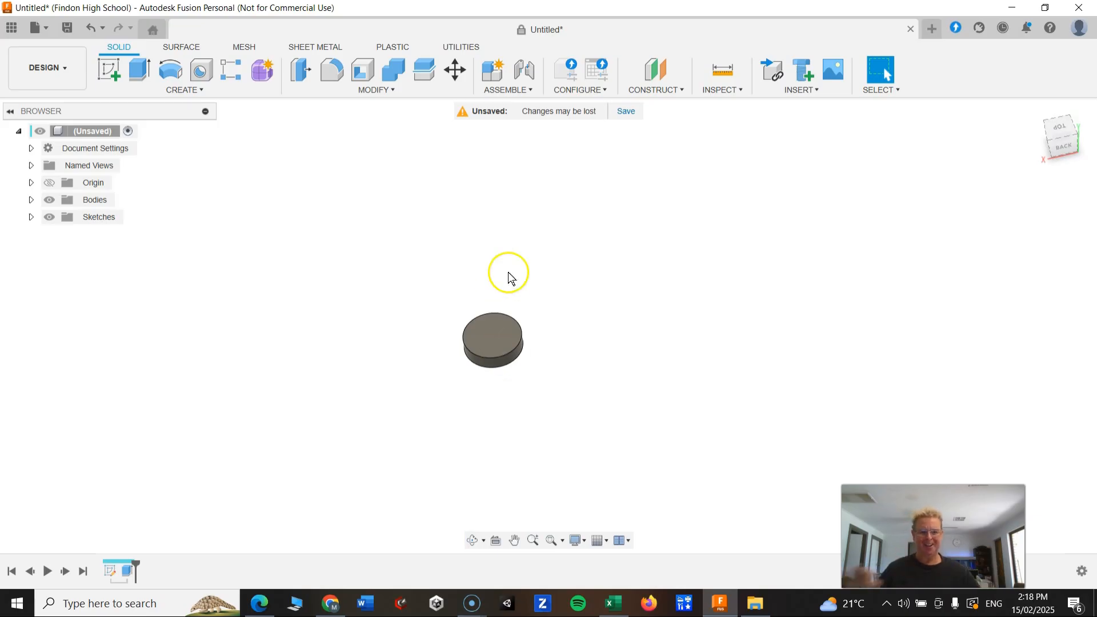
Open the lego body design from the Lego Sharpener project in a new tab.
left_click(933, 34)
left_click(35, 28)
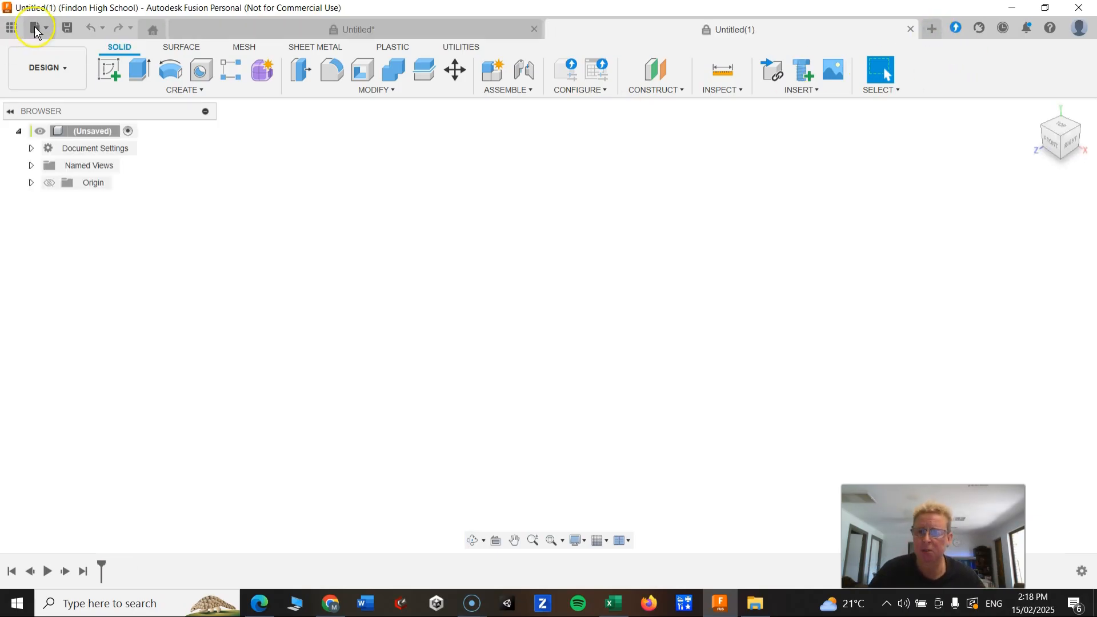
left_click(51, 120)
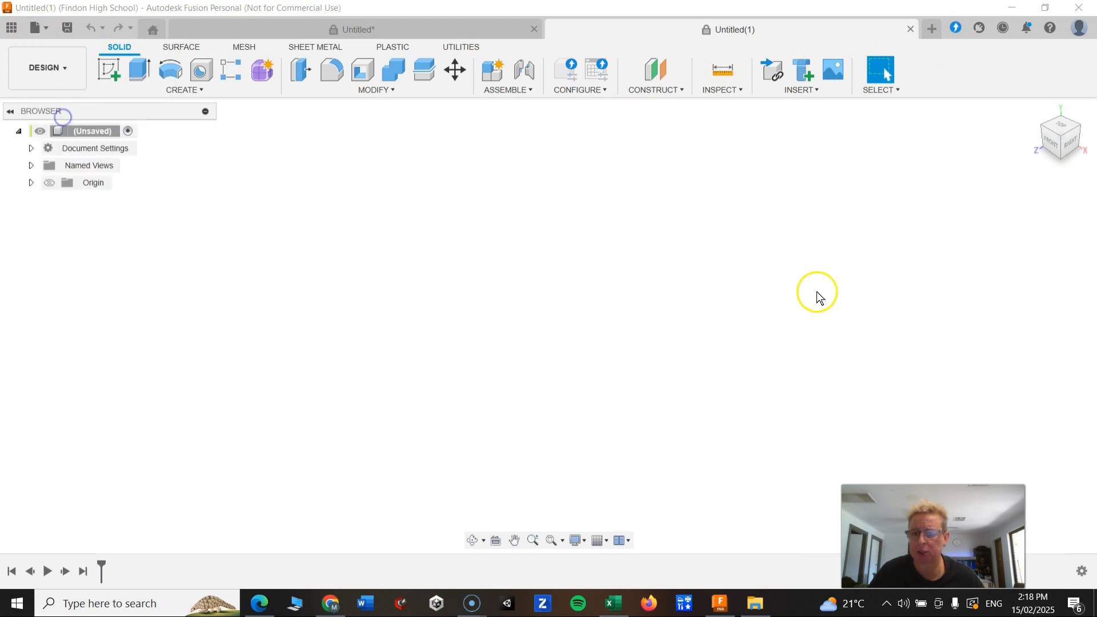
left_click(304, 248)
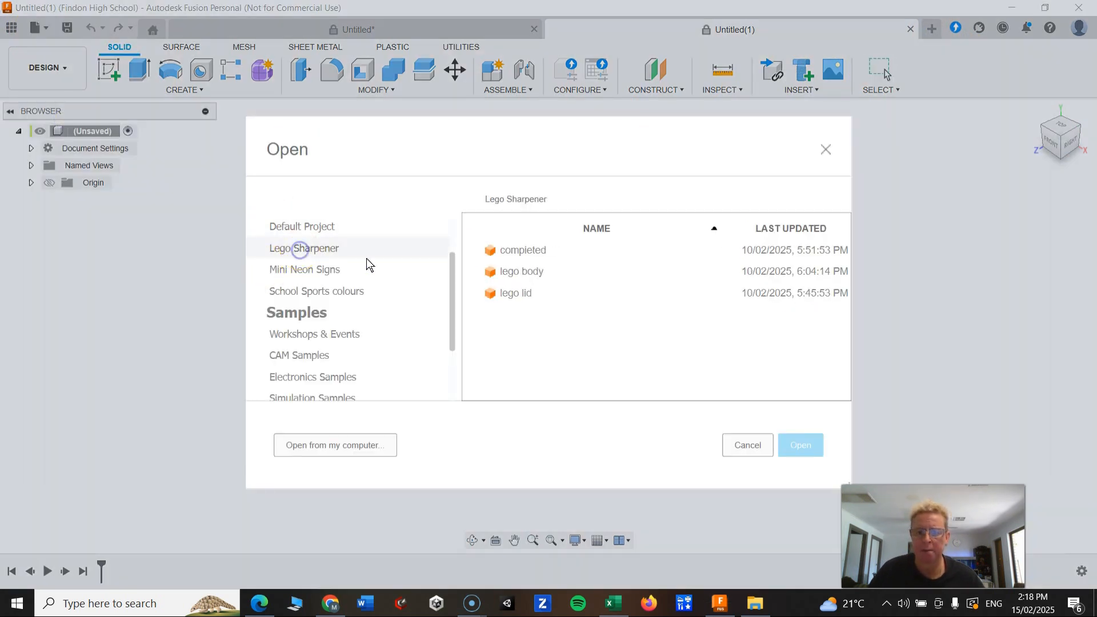
double_click(526, 272)
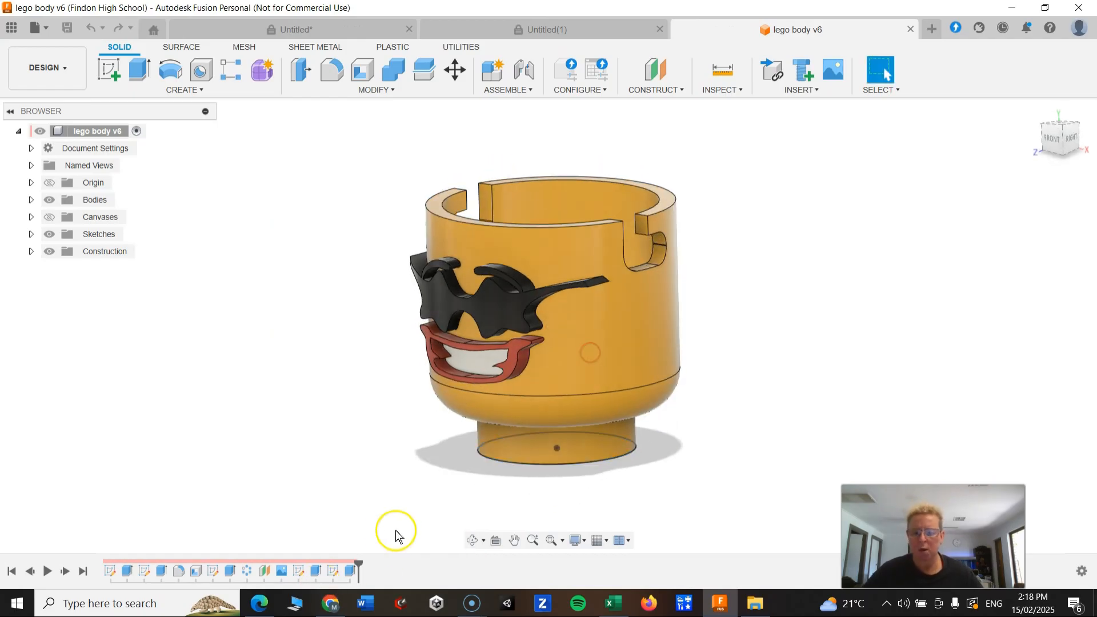
Roll the lego body's timeline back to its first features and step forward through its build history.
left_click_drag(207, 572, 132, 572)
middle_click_drag(482, 461, 296, 424, "shift")
scroll(578, 483, "up", 3)
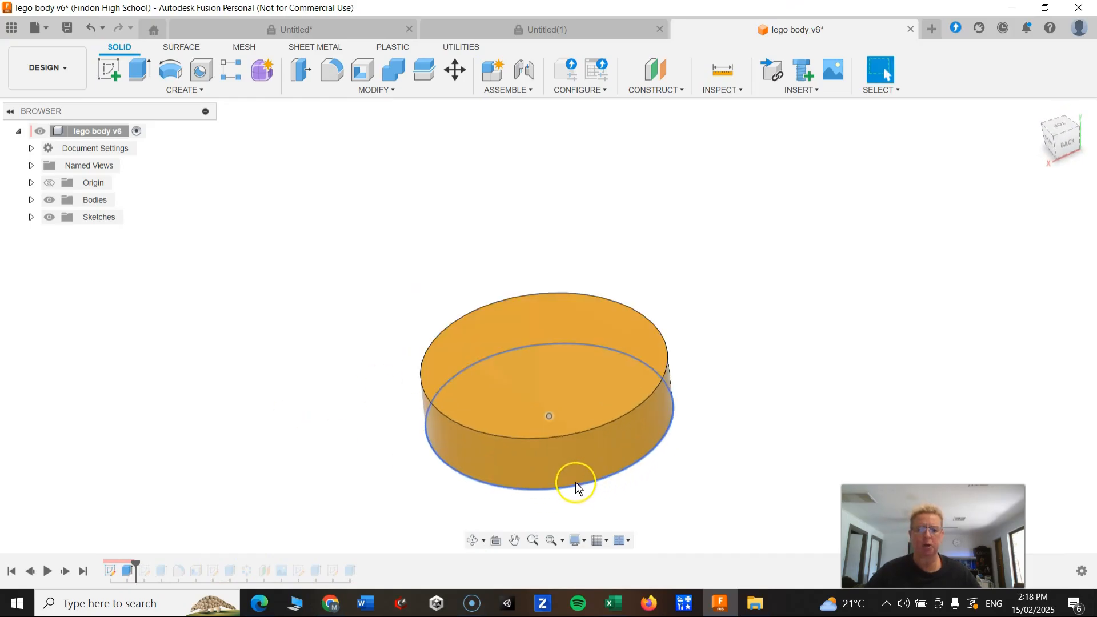
mouse_move(136, 566)
left_mouse_down()
mouse_move(172, 564)
mouse_move(151, 567)
left_mouse_up()
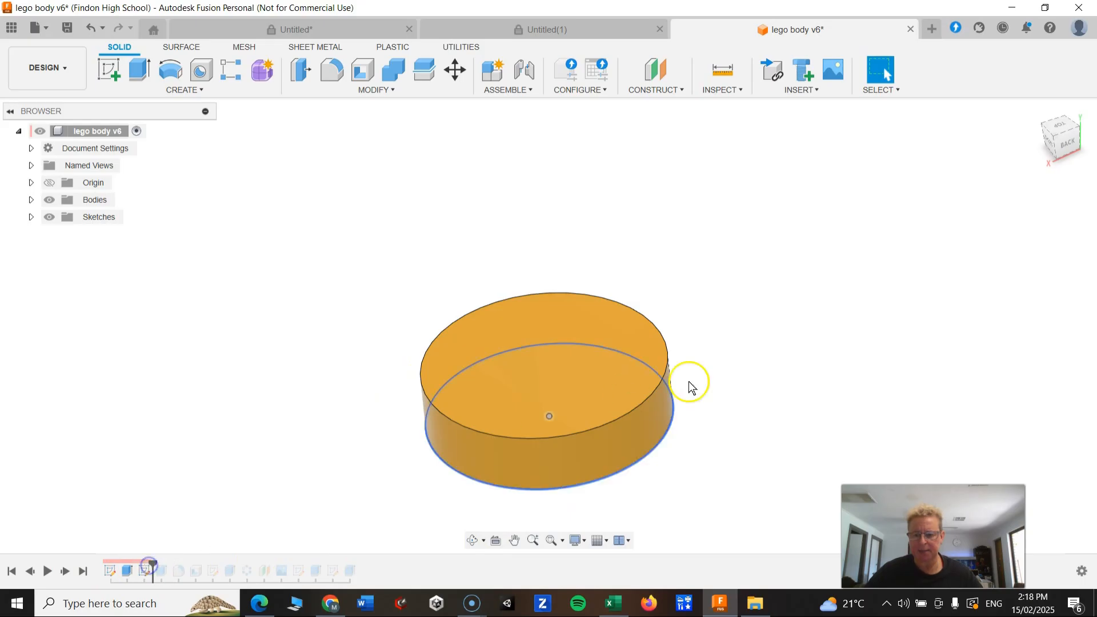
Inspect the lego body's browser folders and sketches, and advance its timeline to view the next features.
left_click(30, 218)
left_click(61, 251)
left_click(31, 200)
left_click(33, 200)
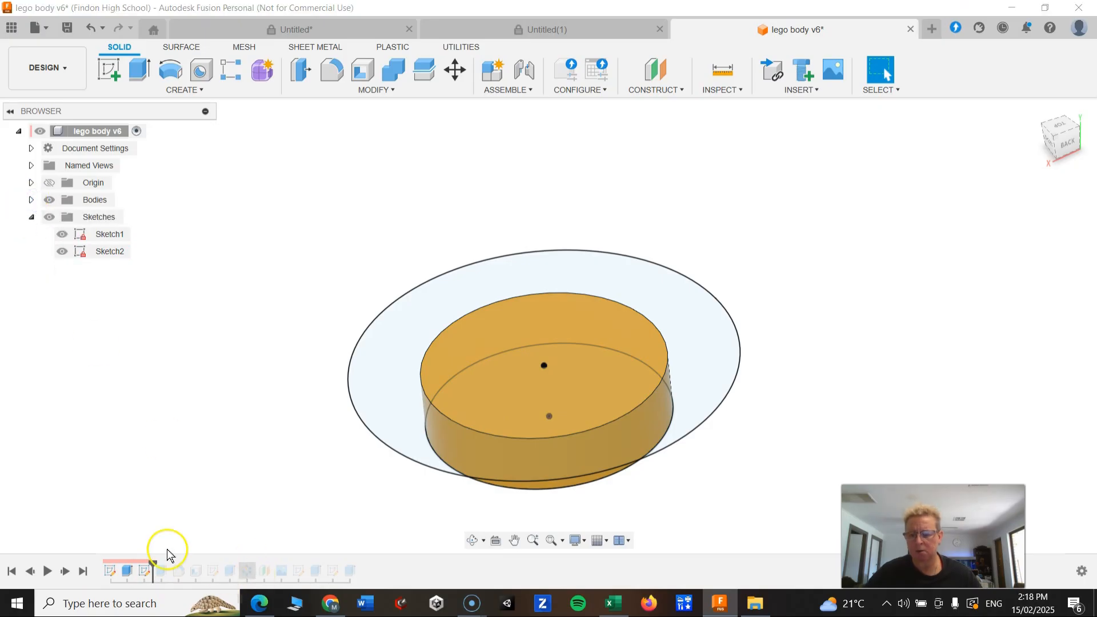
left_click(618, 255)
left_click(618, 254)
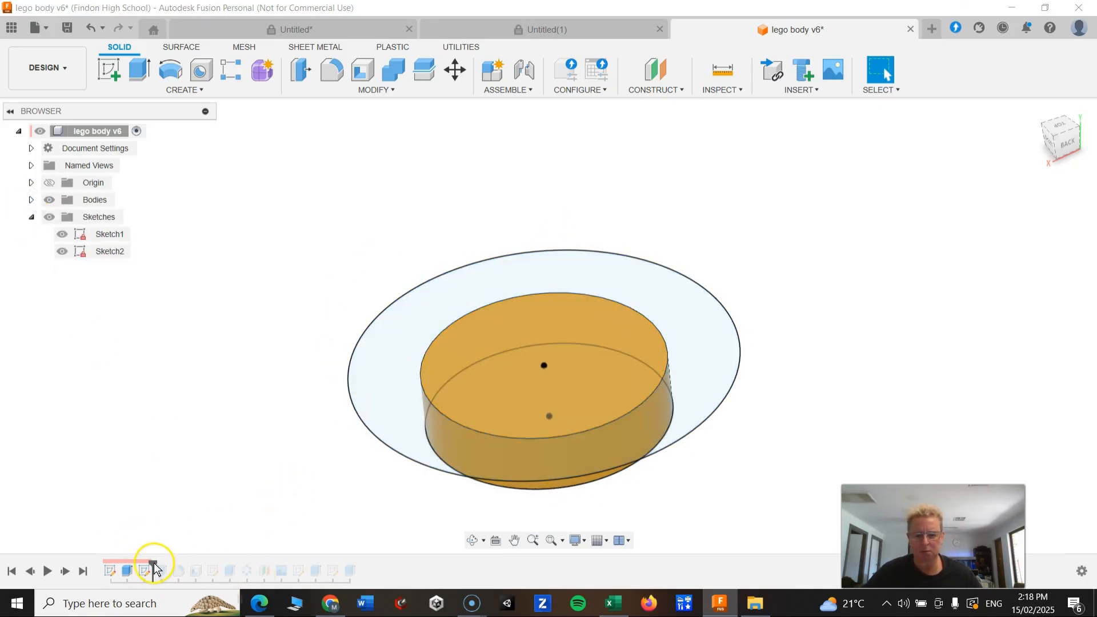
left_click_drag(153, 563, 185, 564)
mouse_move(713, 444)
middle_mouse_down("shift")
mouse_move(710, 414)
mouse_move(610, 338)
mouse_move(610, 380)
mouse_move(478, 377)
mouse_move(525, 354)
middle_mouse_up("shift")
scroll(706, 408, "up", 3)
scroll(698, 401, "down", 5)
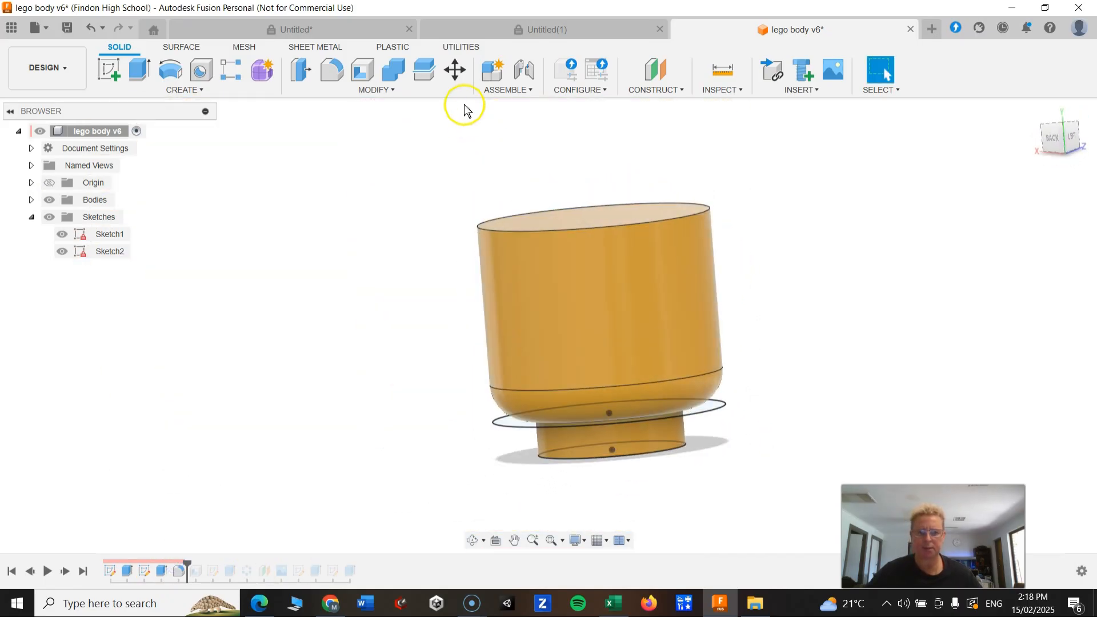
Close the Untitled(1) tab and switch back to the Untitled design with the disc.
left_click(541, 30)
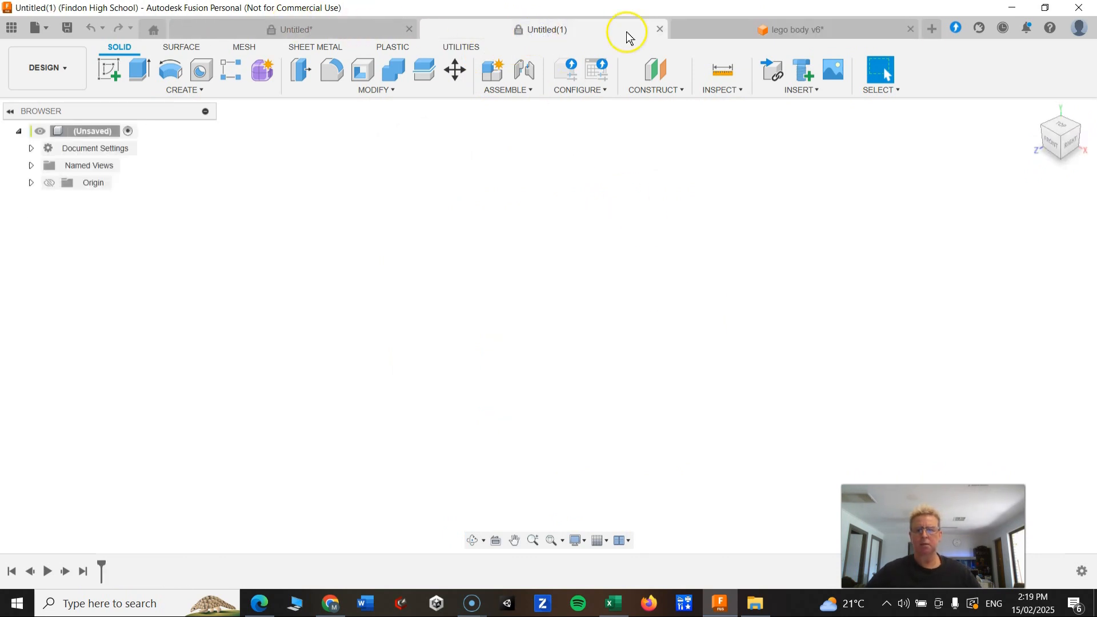
left_click(661, 29)
left_click(351, 29)
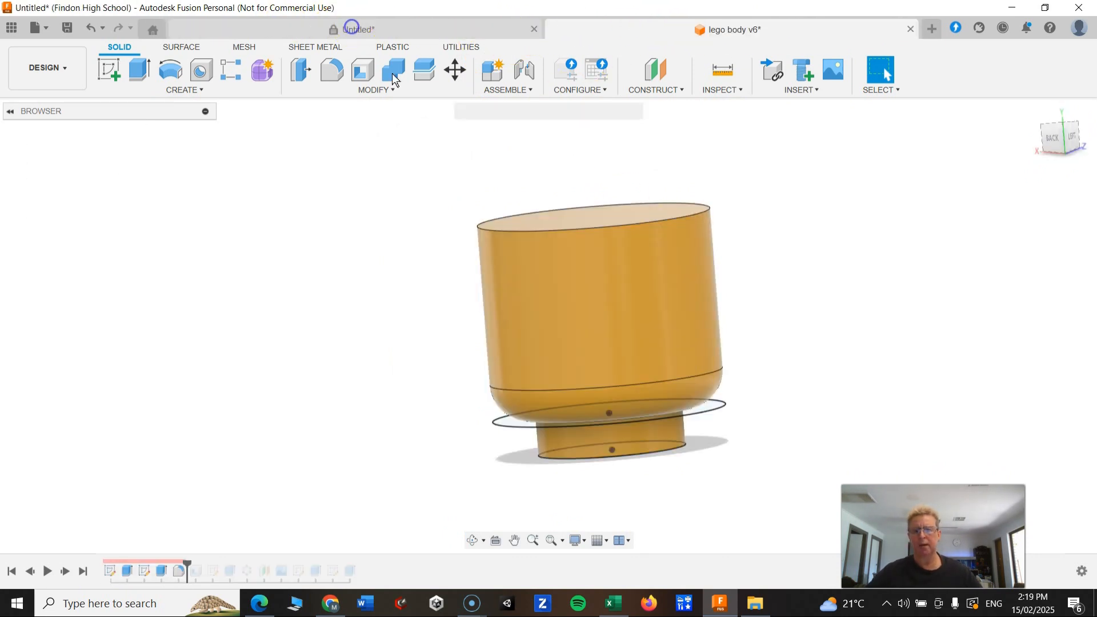
Select the top face of the disc, viewed from the top, and start a new sketch on it.
middle_click_drag(445, 341, 441, 386, "shift")
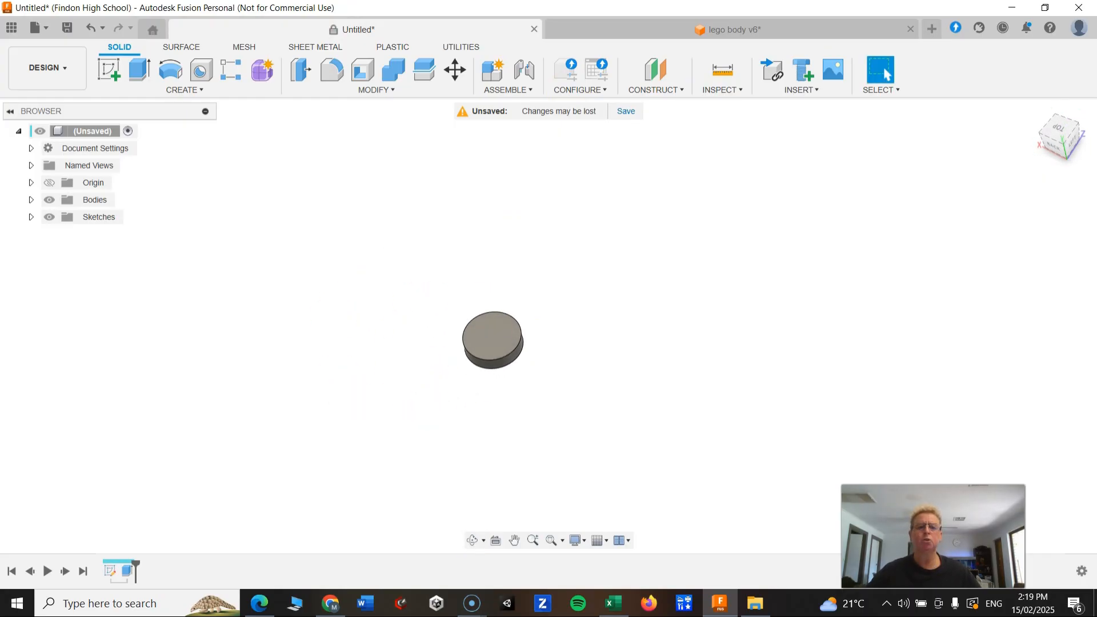
middle_click_drag(503, 323, 588, 204, "shift")
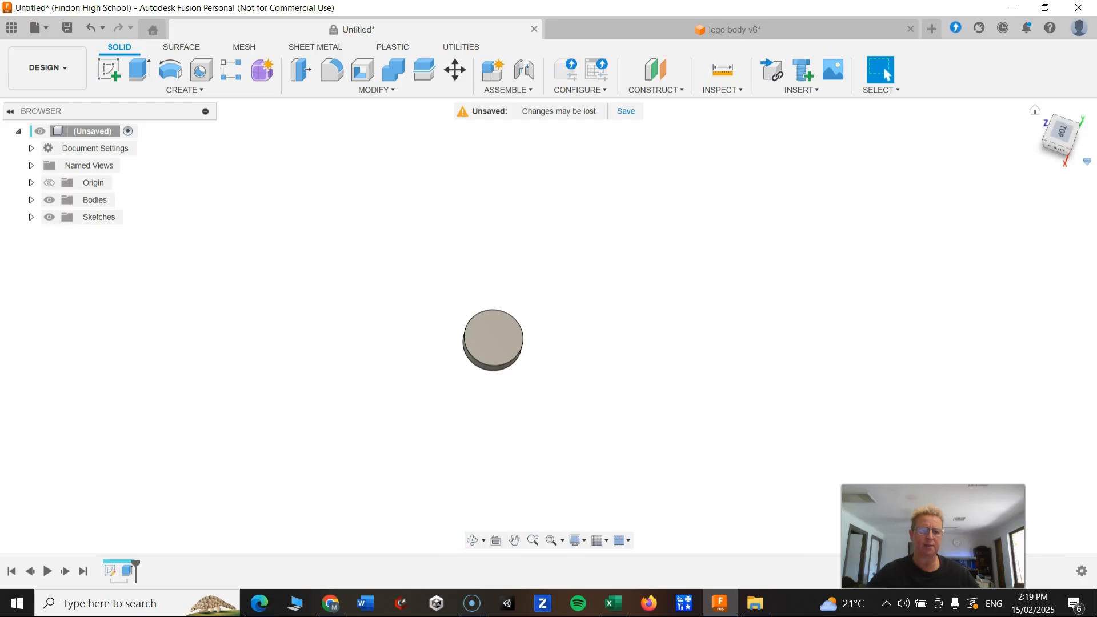
middle_click_drag(588, 366, 513, 428, "shift")
left_click(1069, 142)
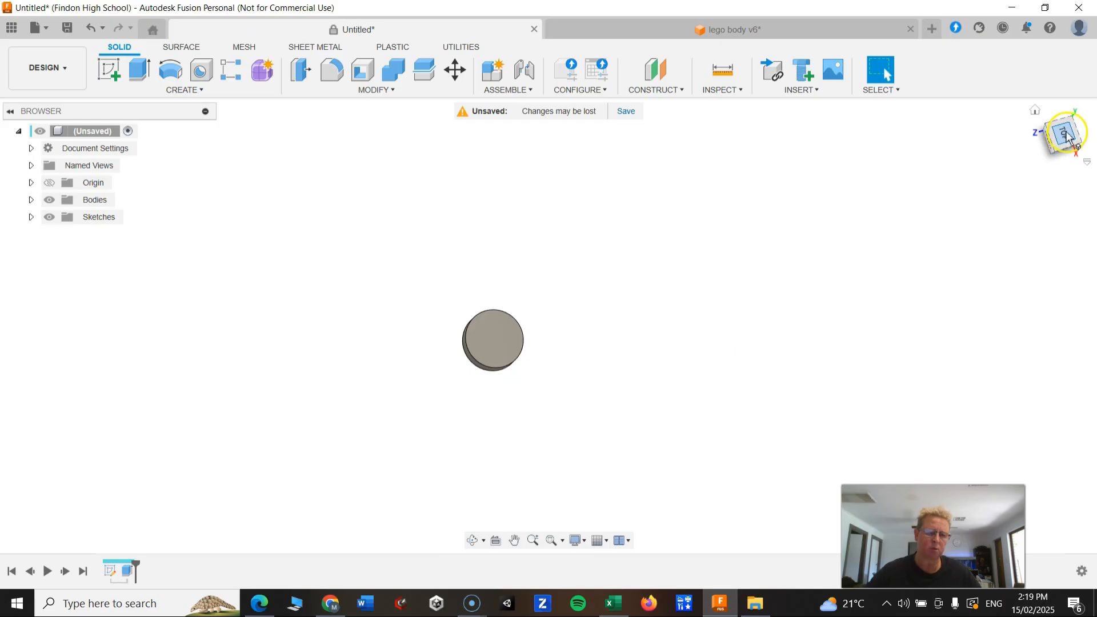
left_click(1065, 137)
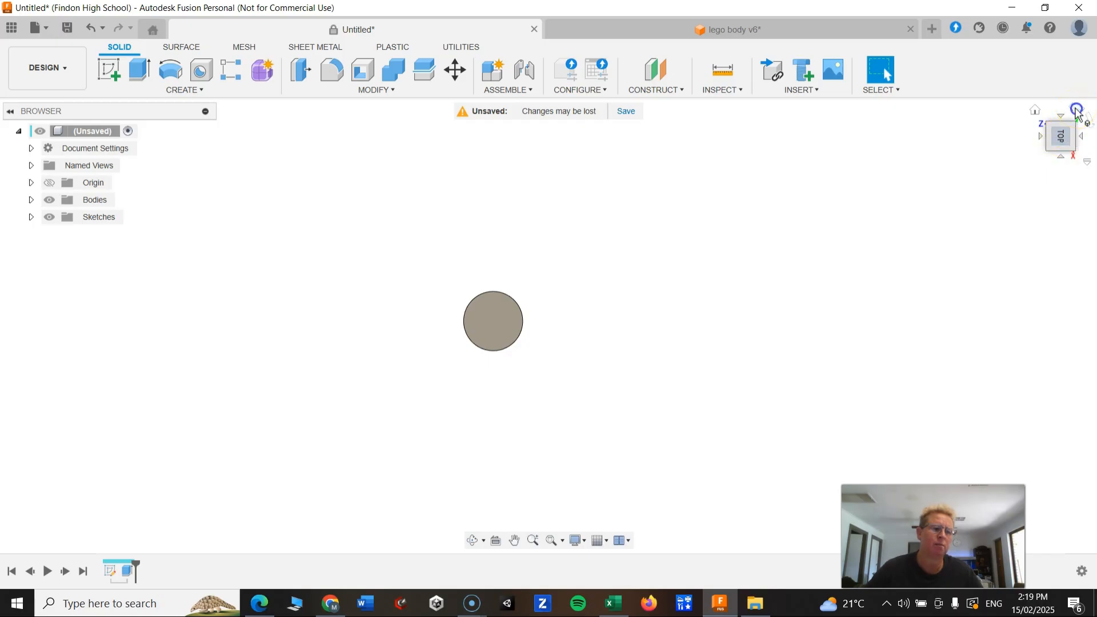
left_click(1077, 110)
left_click(1077, 110)
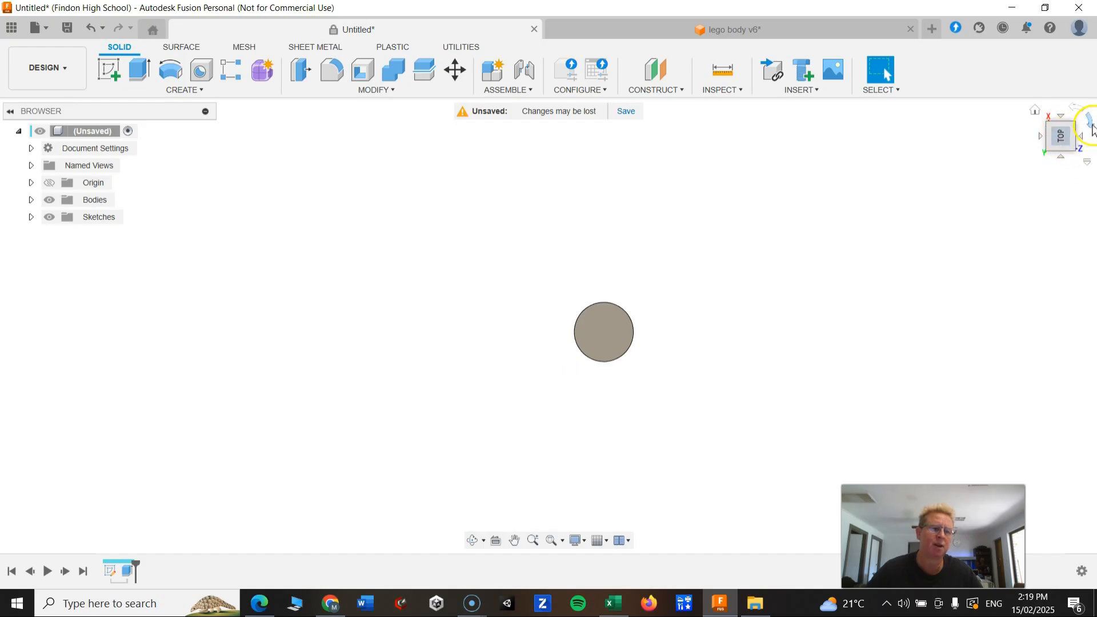
left_click(1091, 126)
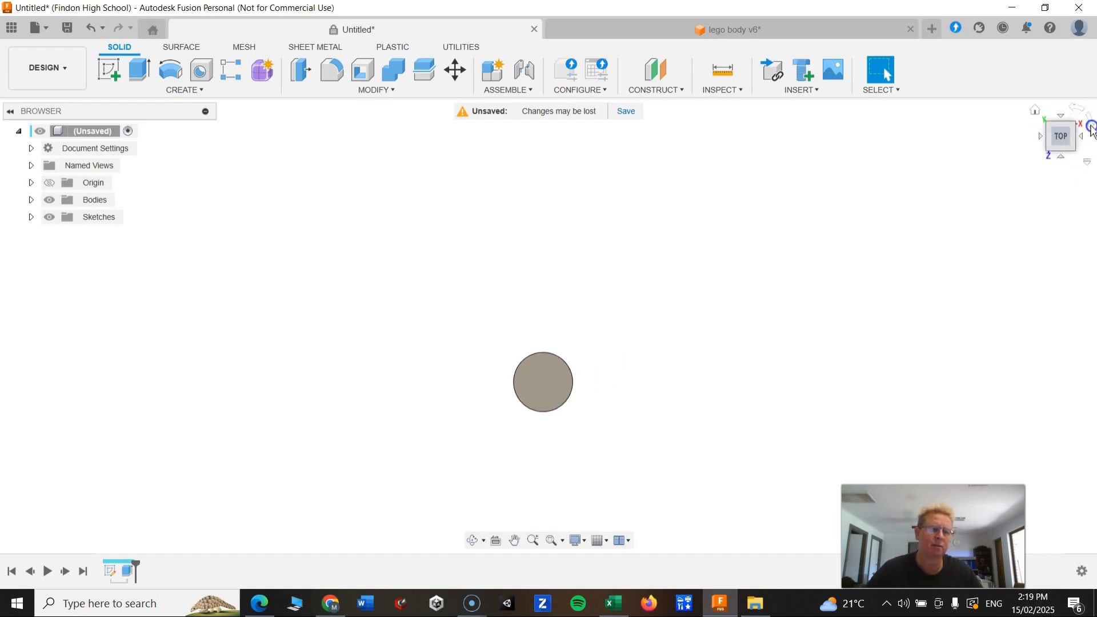
left_click(1091, 126)
left_click(1091, 127)
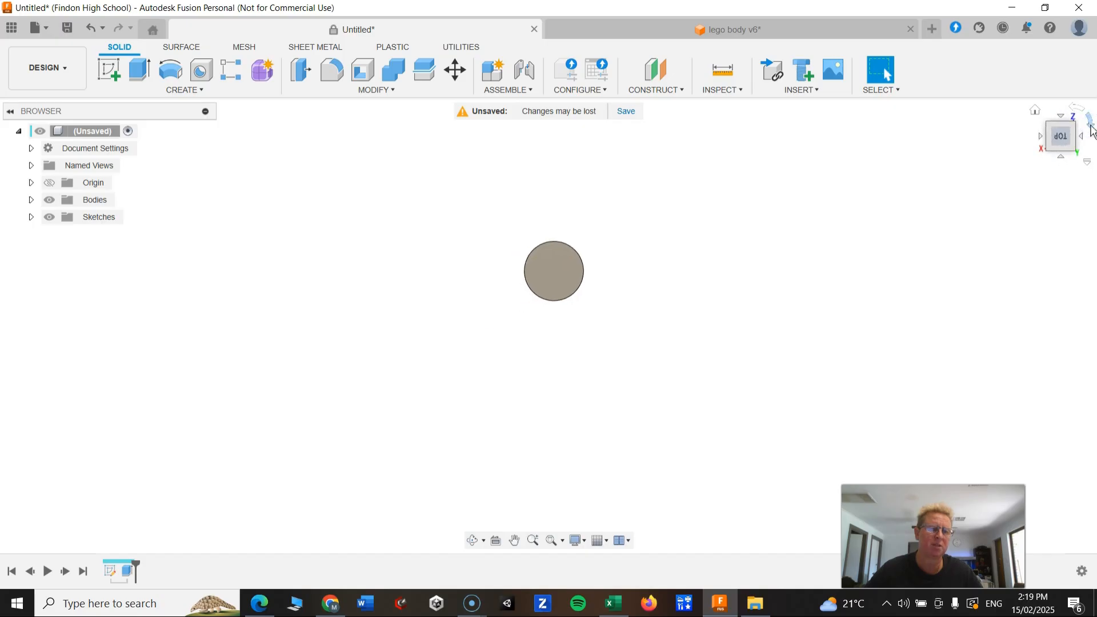
left_click(1091, 127)
left_click(1090, 127)
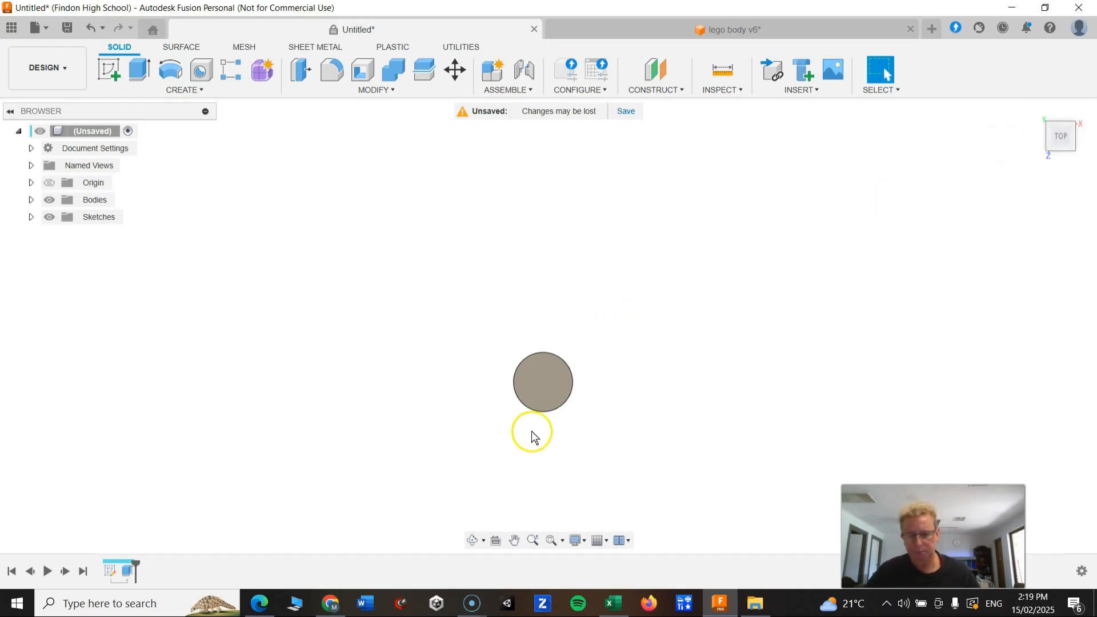
scroll(536, 422, "up", 4)
scroll(537, 417, "up", 1)
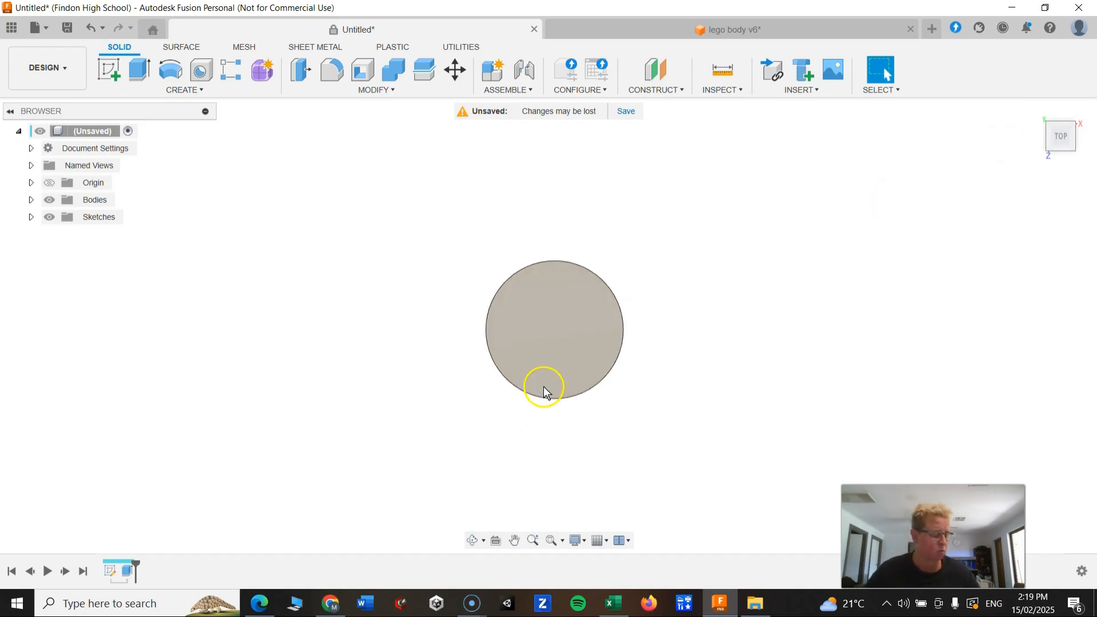
left_click(563, 314)
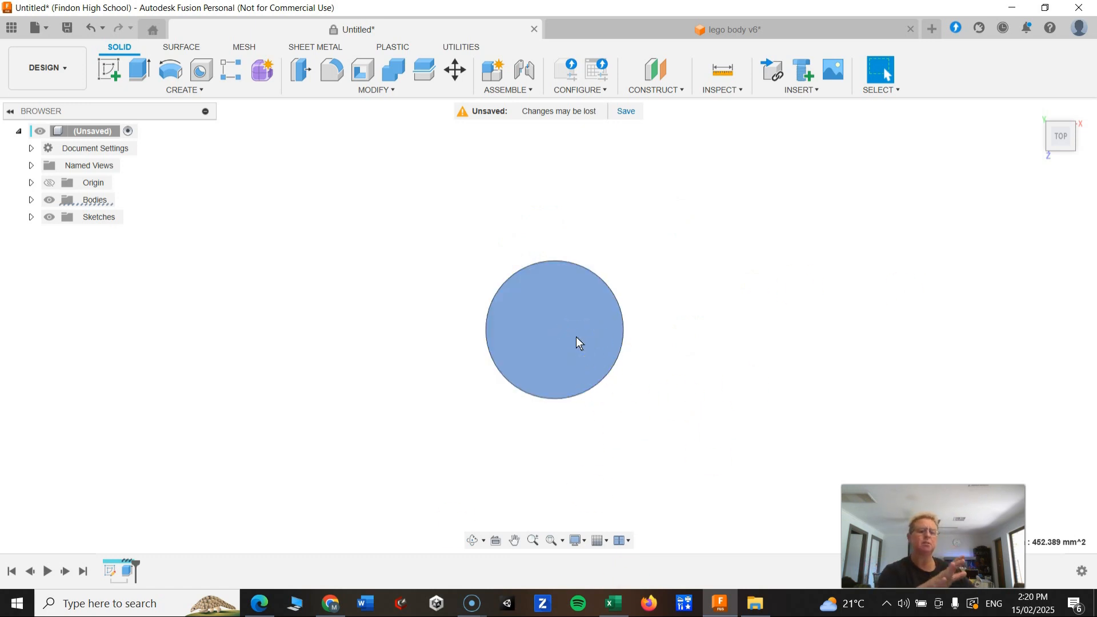
left_click(728, 325)
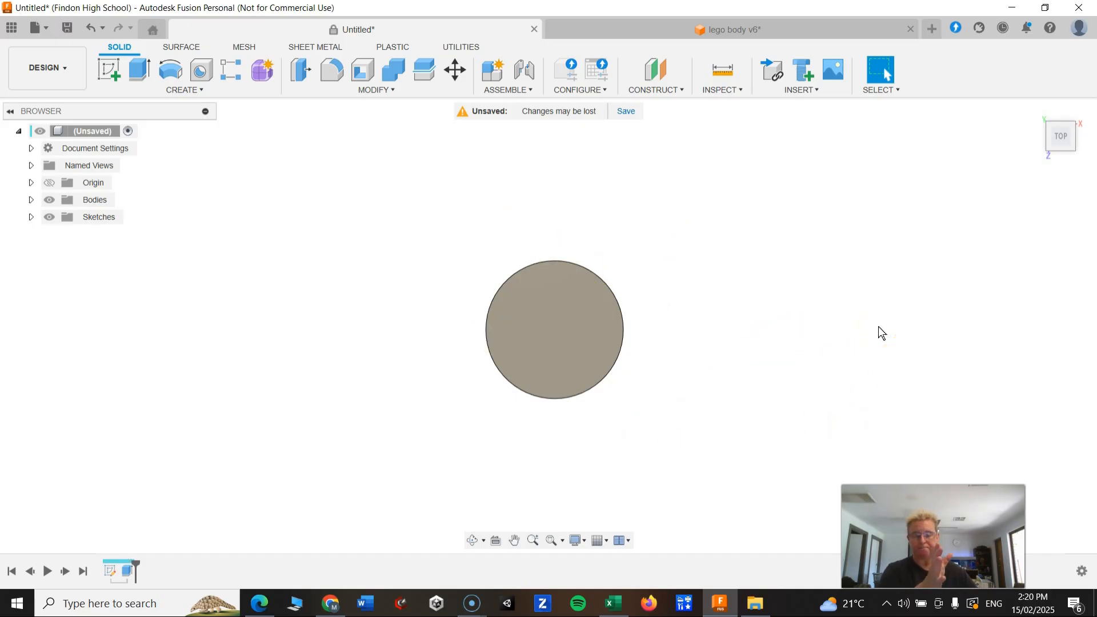
left_click(571, 331)
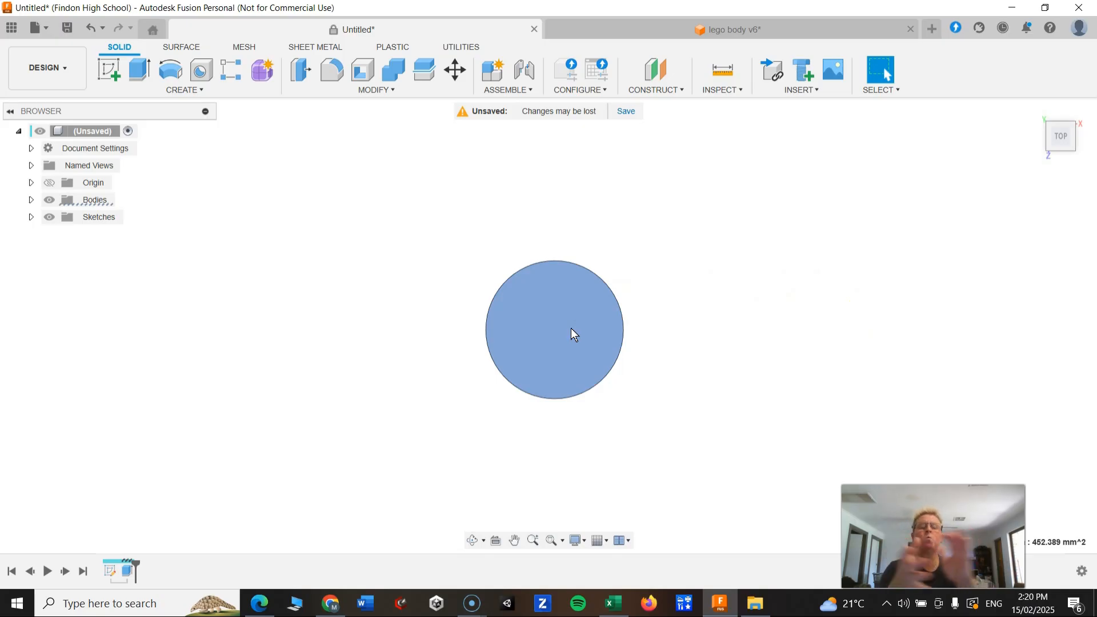
left_click(110, 71)
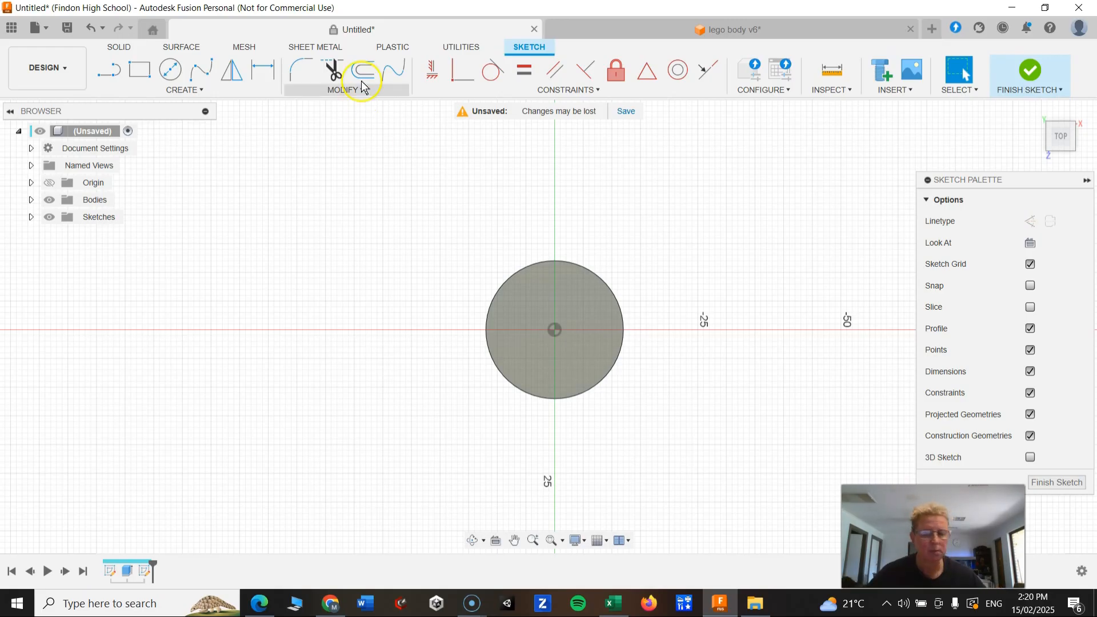
Draw a 38 mm diameter circle centred on the disc's center point and finish the sketch.
left_click(170, 70)
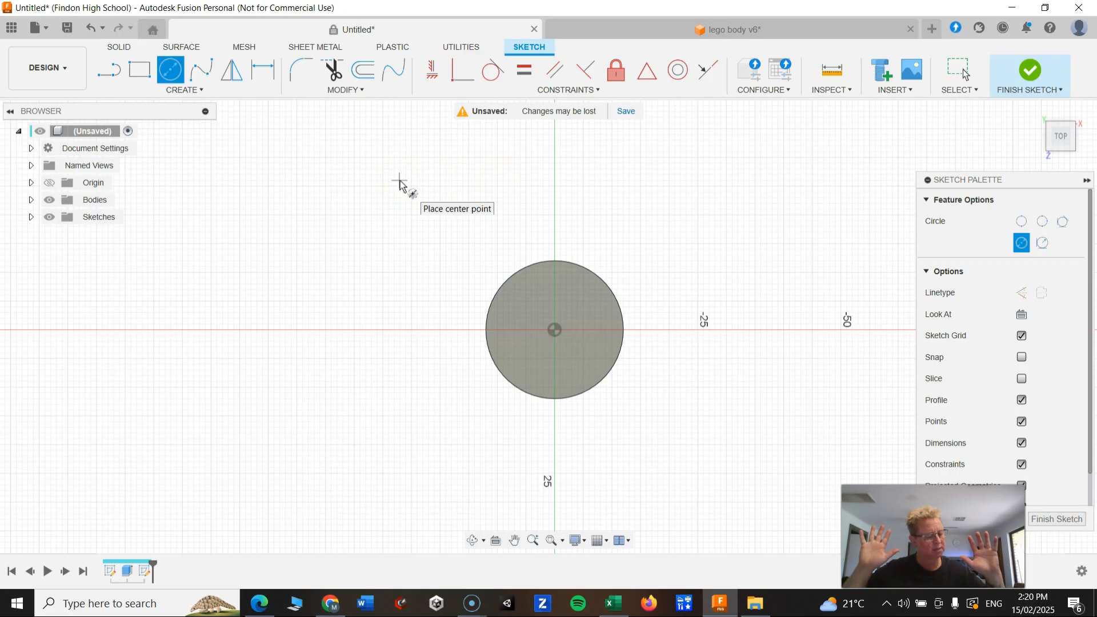
left_click(555, 333)
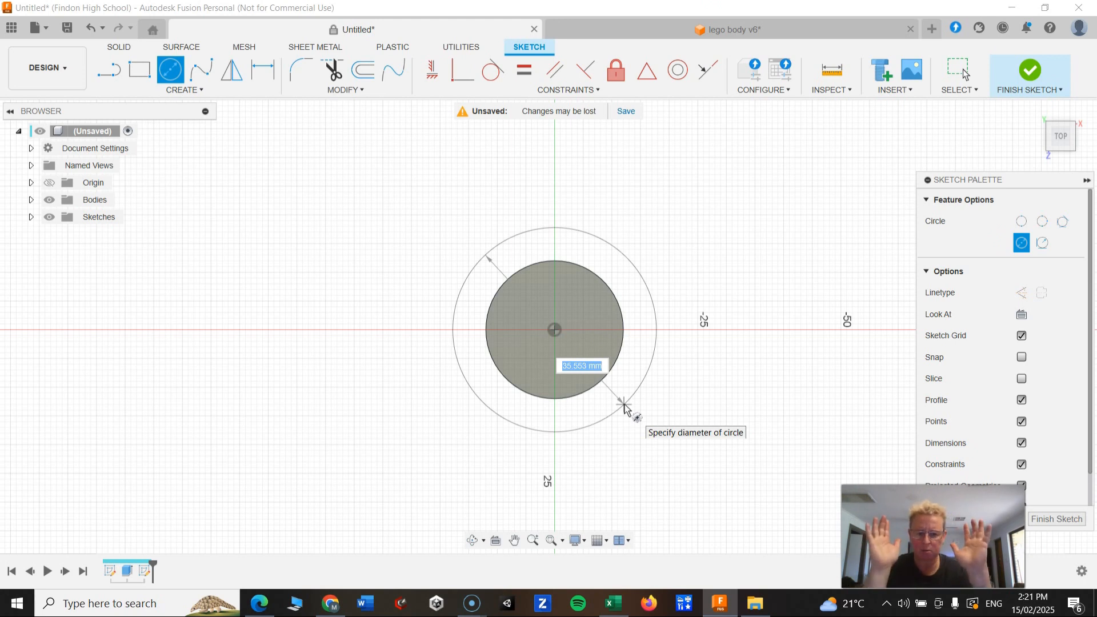
type("38")
key("Return")
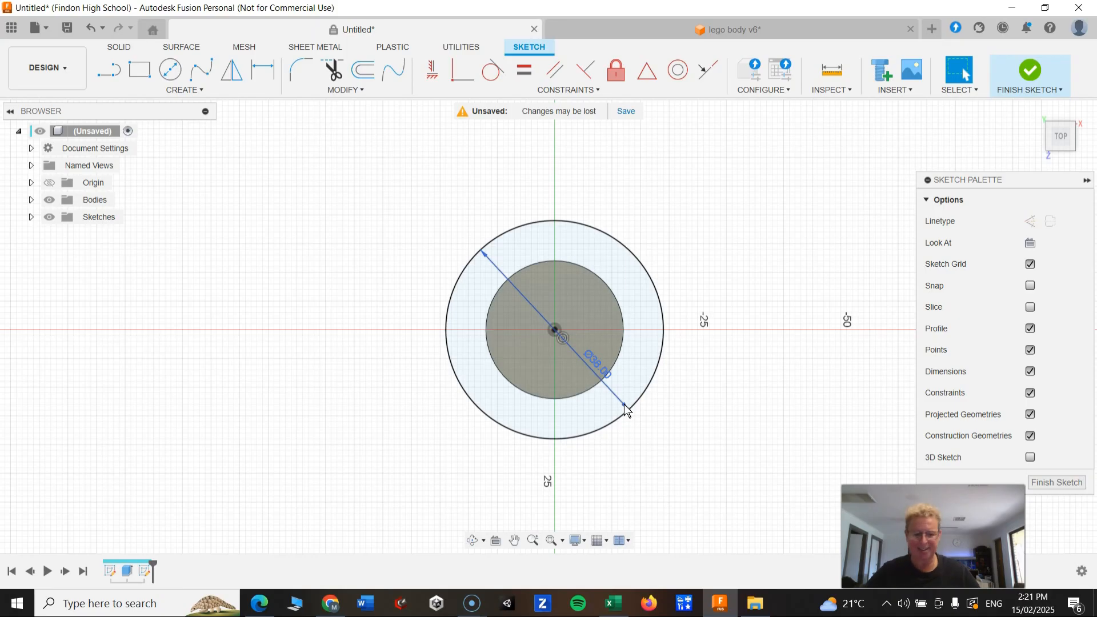
left_click(460, 379)
left_click(562, 307)
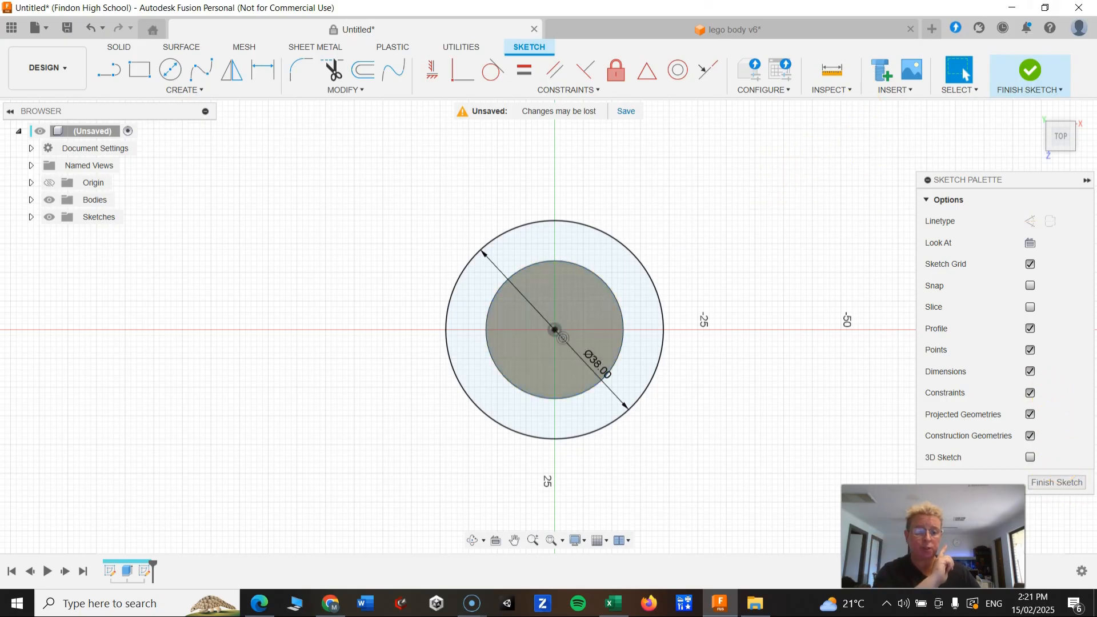
left_click(1029, 74)
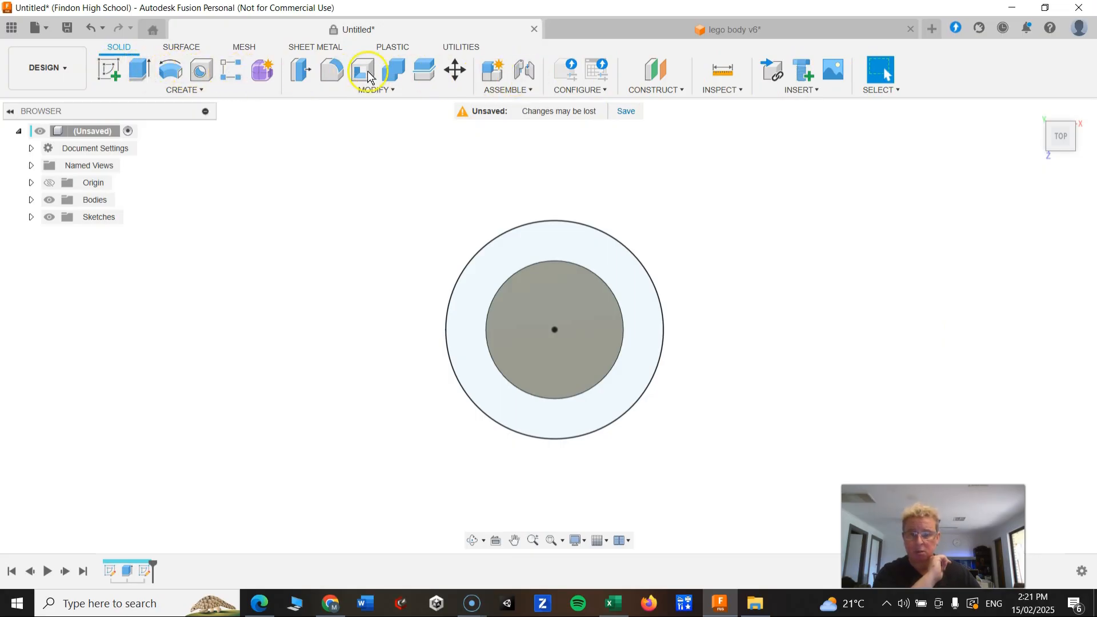
Start an Extrude and select the ring profile between the two circles, dragging it to 5 mm.
left_click(137, 69)
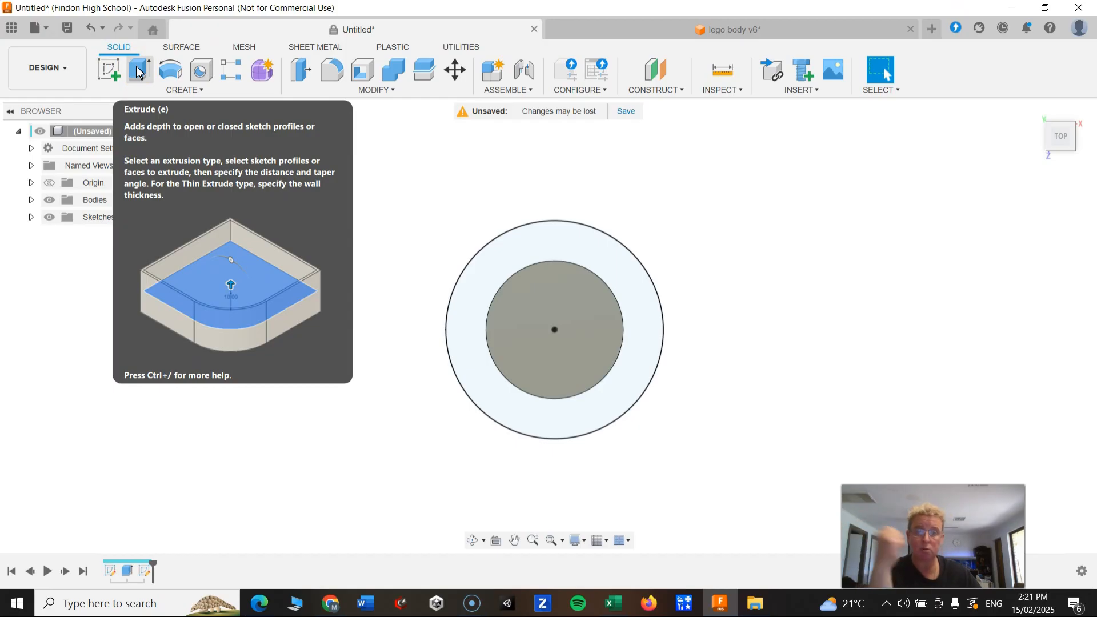
left_click(139, 73)
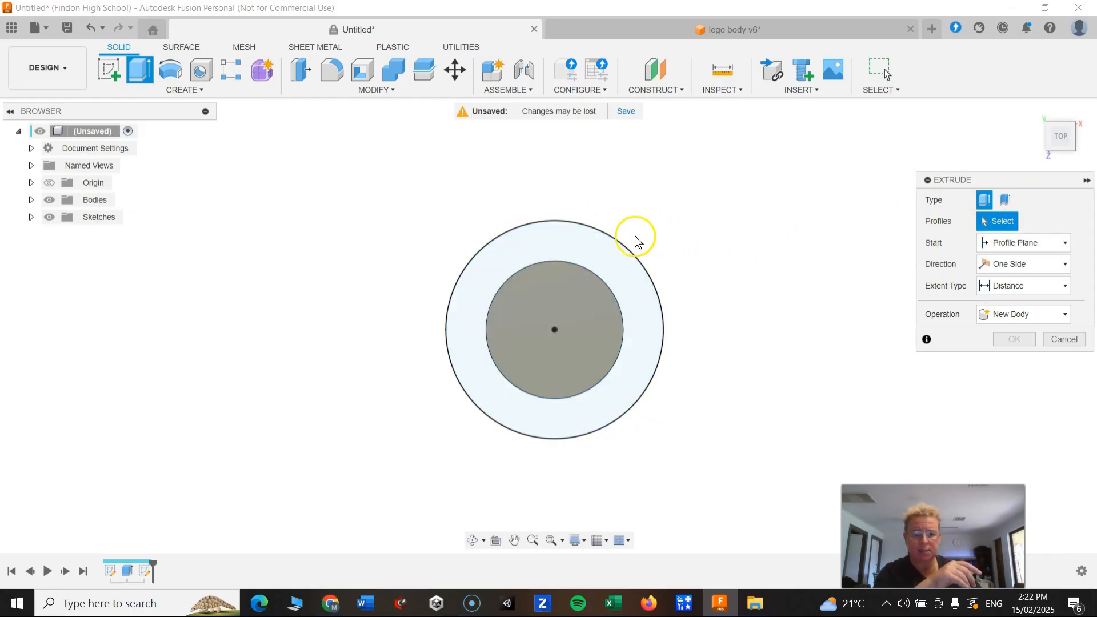
left_click(635, 291)
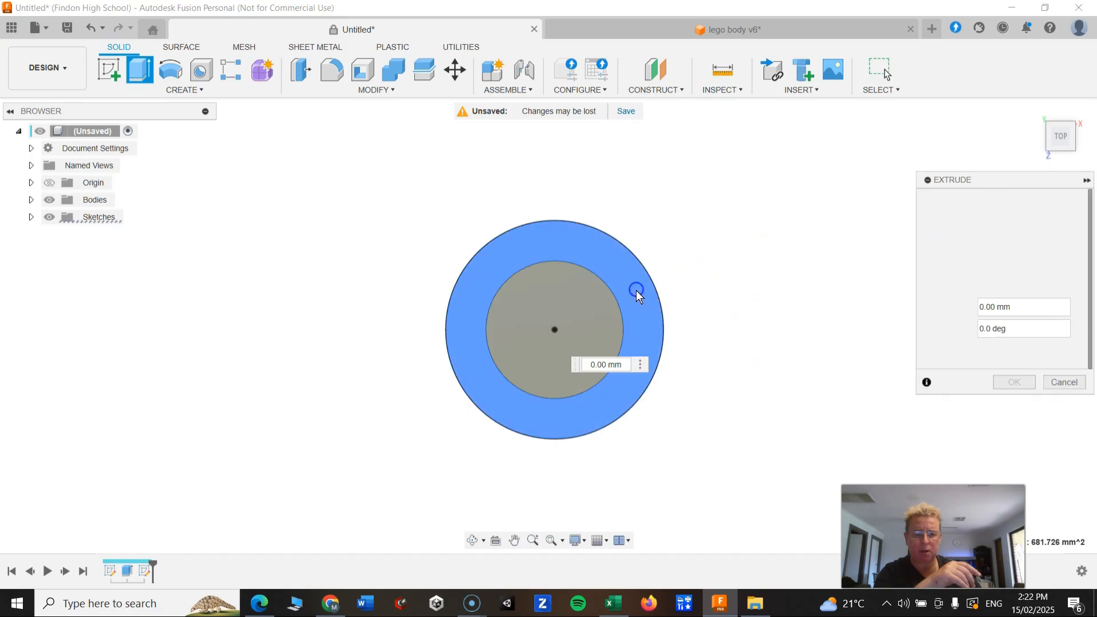
middle_click_drag(675, 411, 675, 333, "shift")
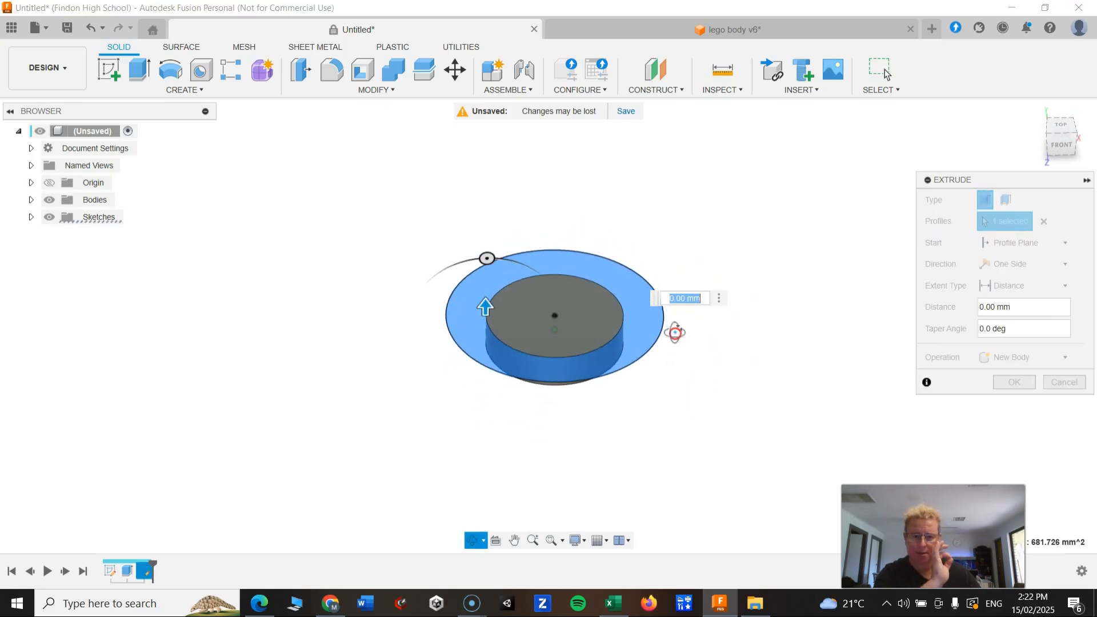
left_click_drag(485, 307, 588, 372)
middle_click_drag(588, 372, 595, 441, "shift")
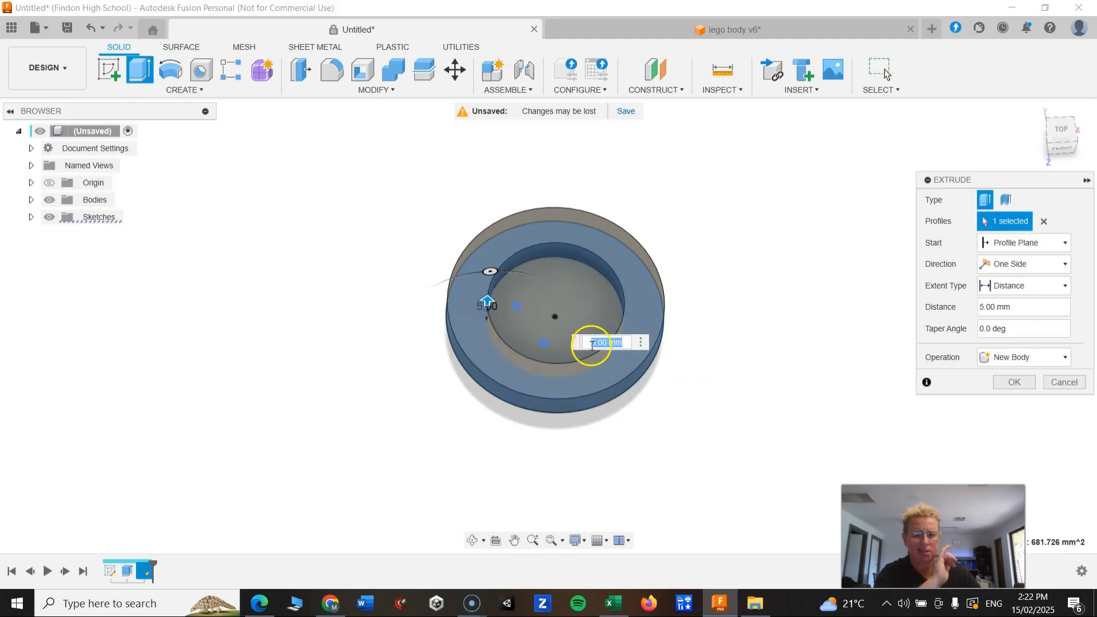
middle_click_drag(674, 350, 772, 412, "shift")
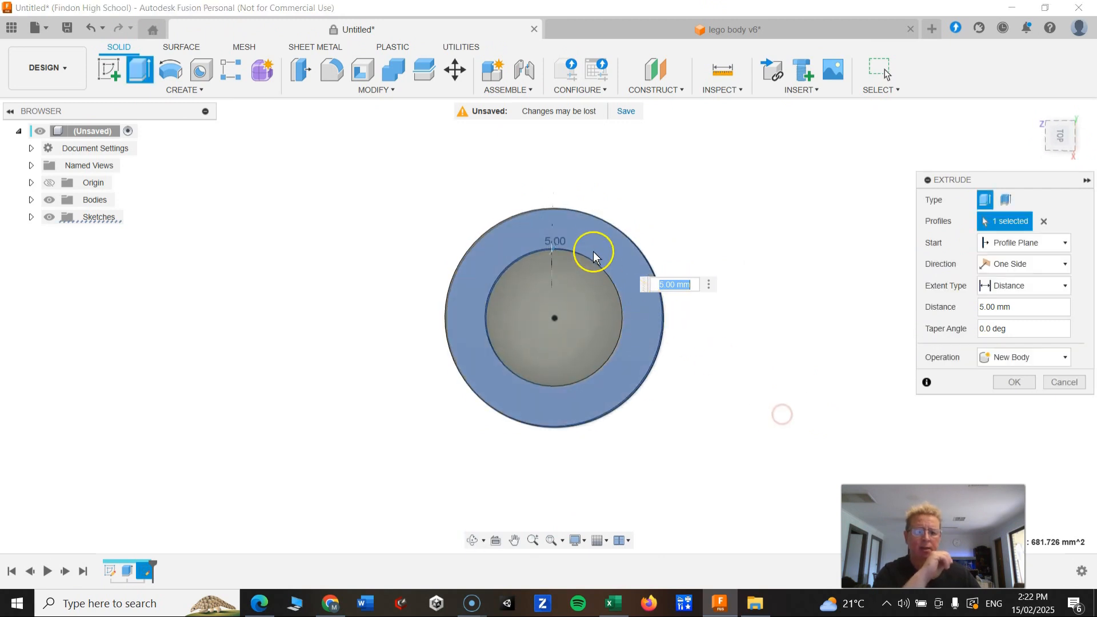
middle_click_drag(594, 342, 595, 338, "shift")
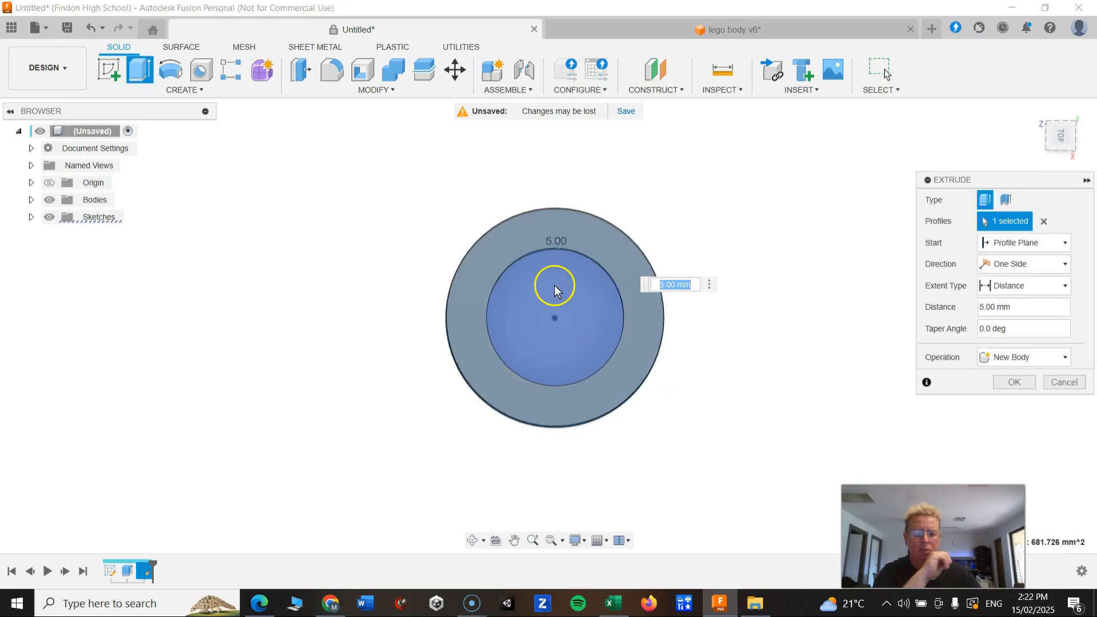
Add the inner circle to the profiles and extrude both 26 mm upward as a Join operation.
left_click(595, 327)
middle_click_drag(548, 446, 550, 360, "shift")
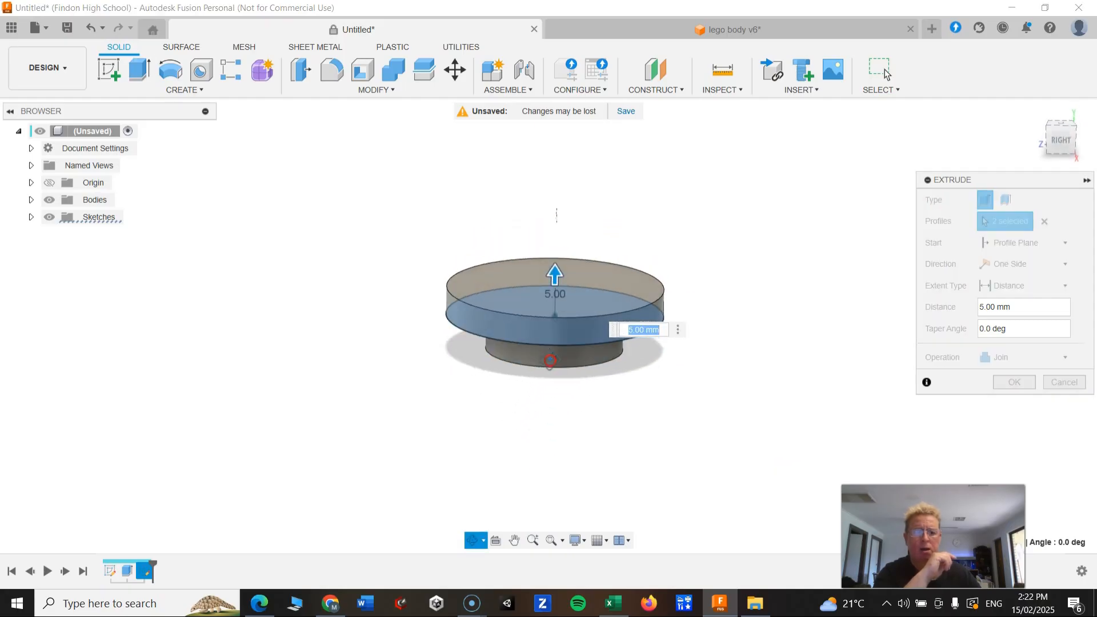
left_click_drag(554, 276, 557, 161)
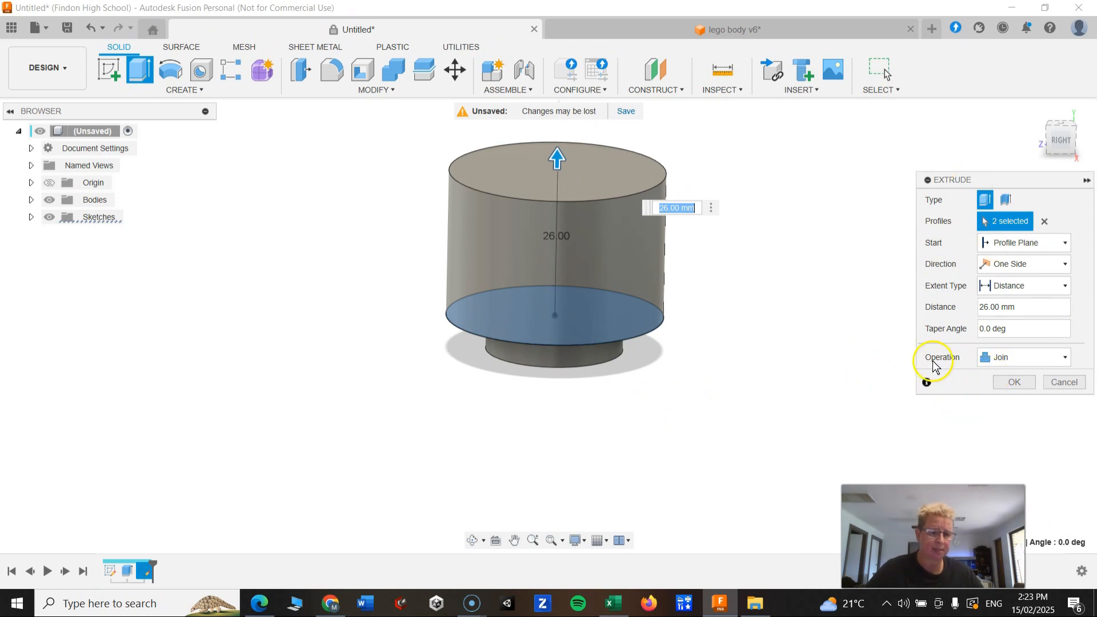
left_click(1064, 360)
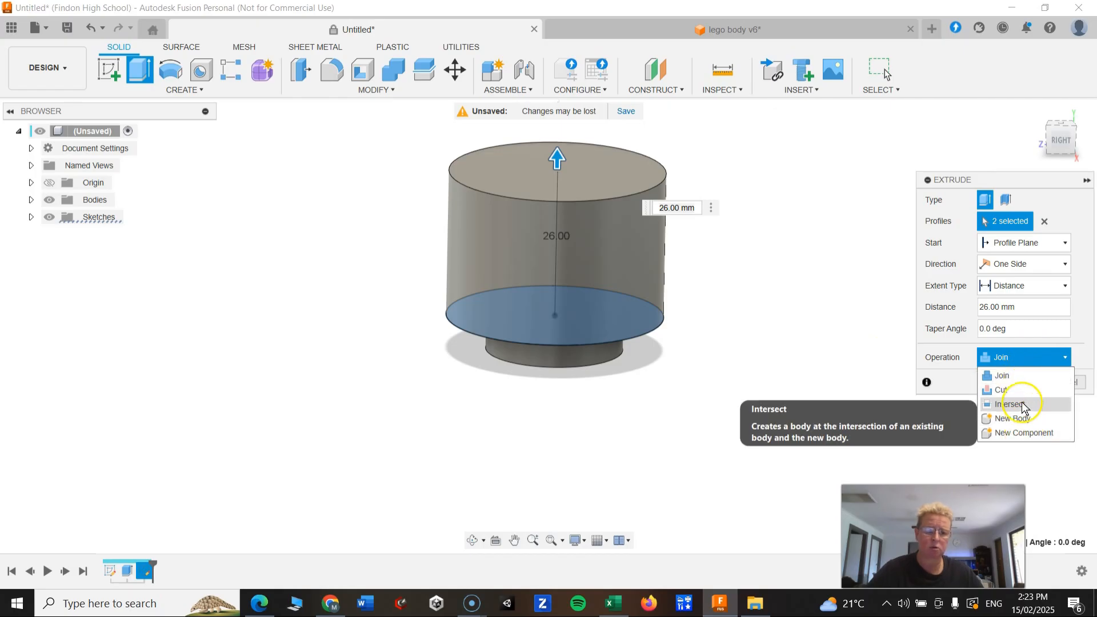
left_click(1020, 377)
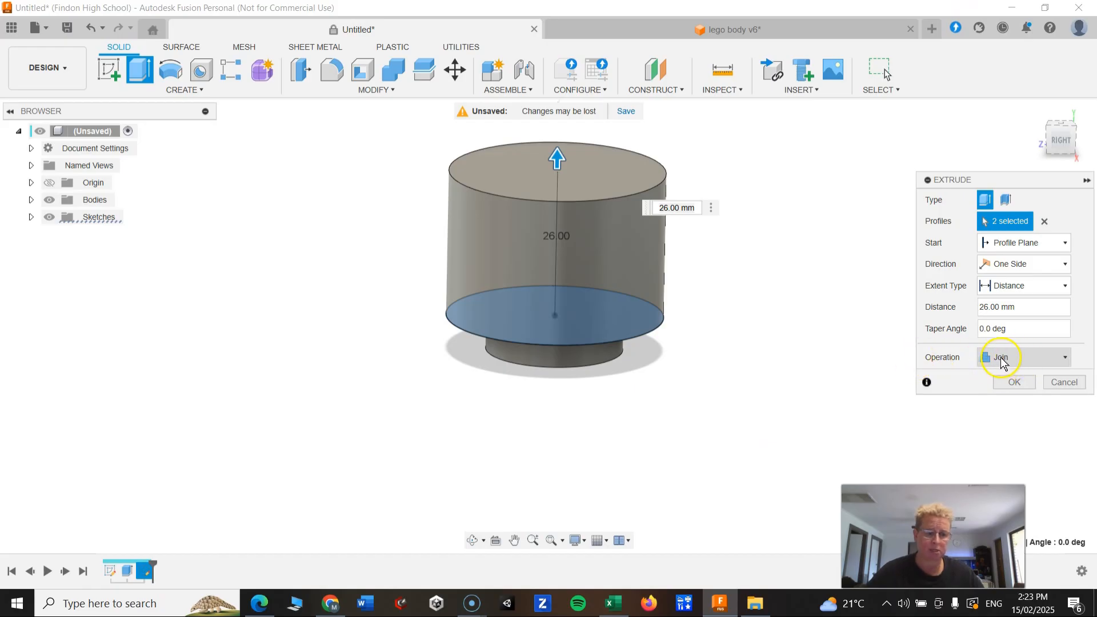
left_click(1056, 361)
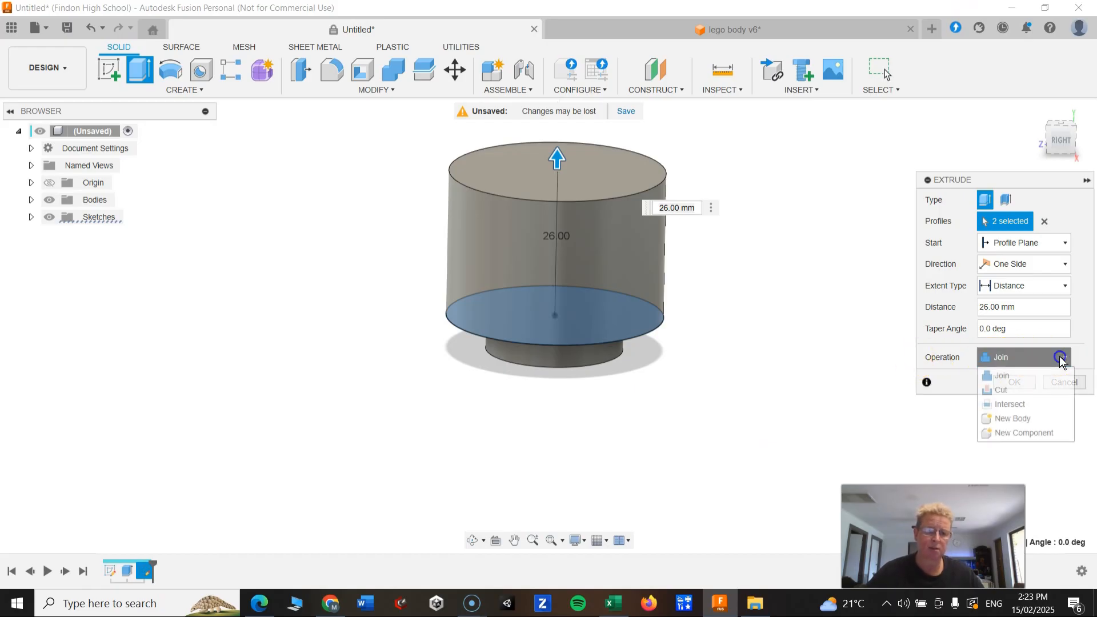
left_click(1012, 376)
left_click(1011, 387)
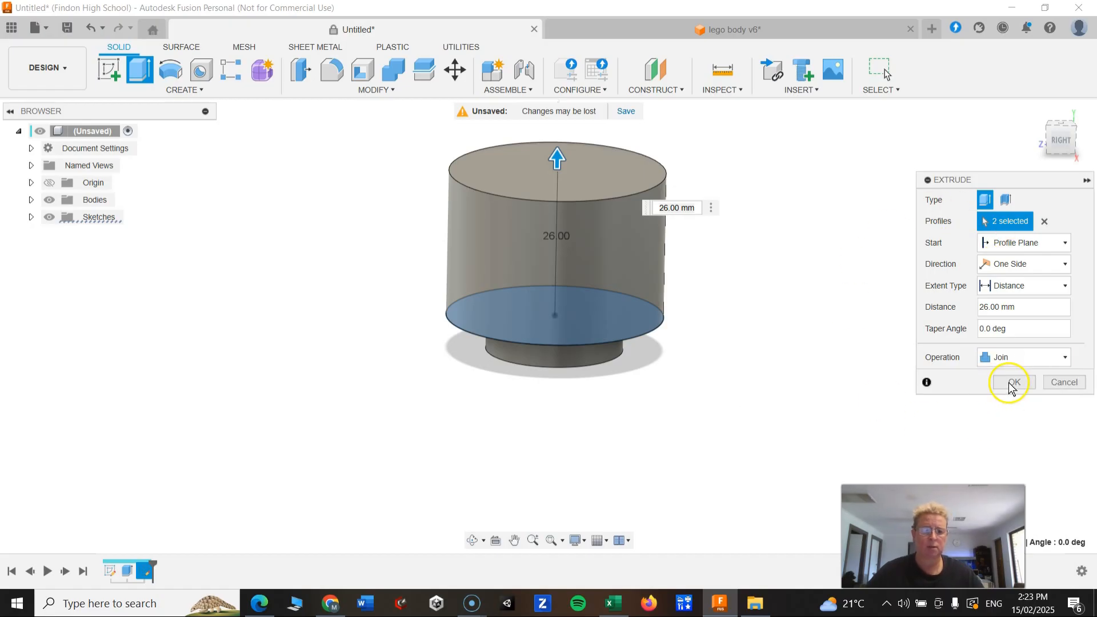
left_click(1009, 384)
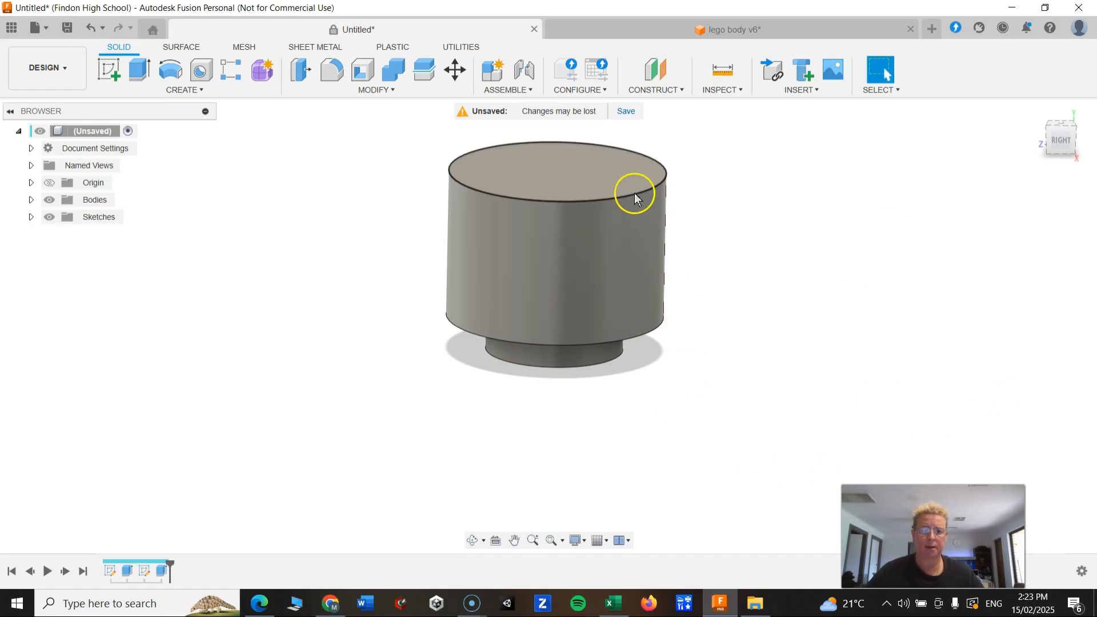
Start exporting the design and name the file lego body.
scroll(605, 141, "up", 3)
scroll(614, 240, "down", 3)
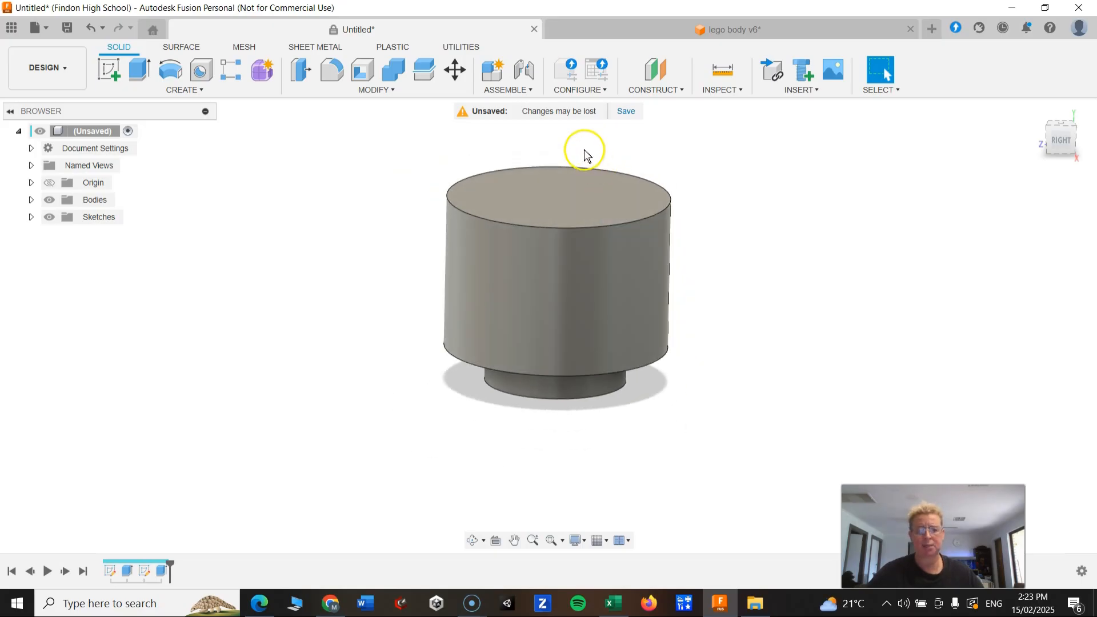
scroll(581, 142, "up", 2)
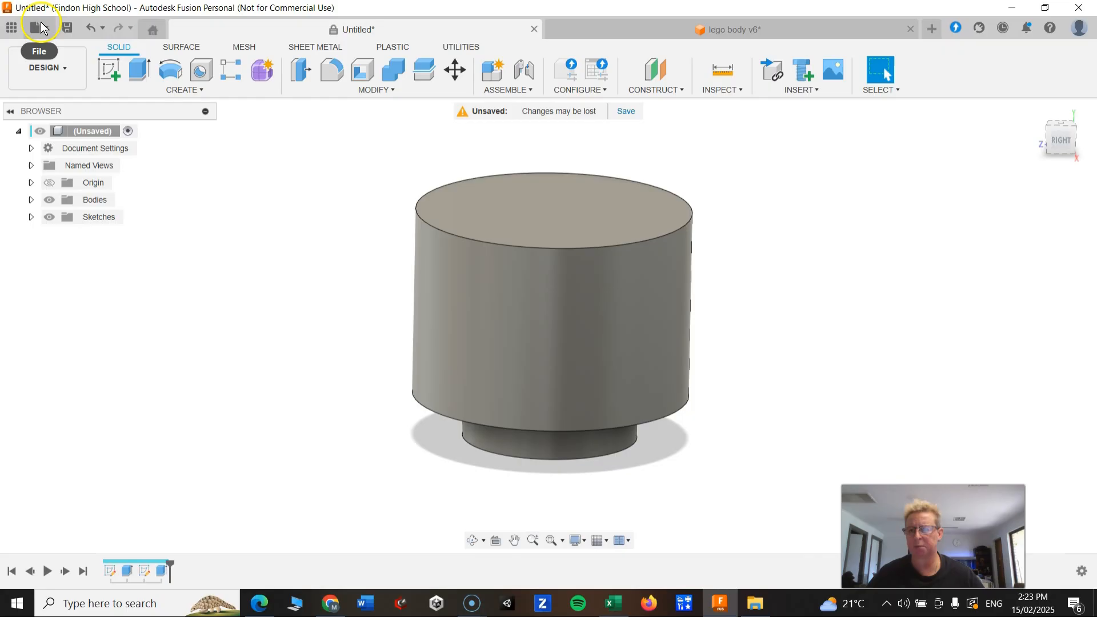
left_click(47, 33)
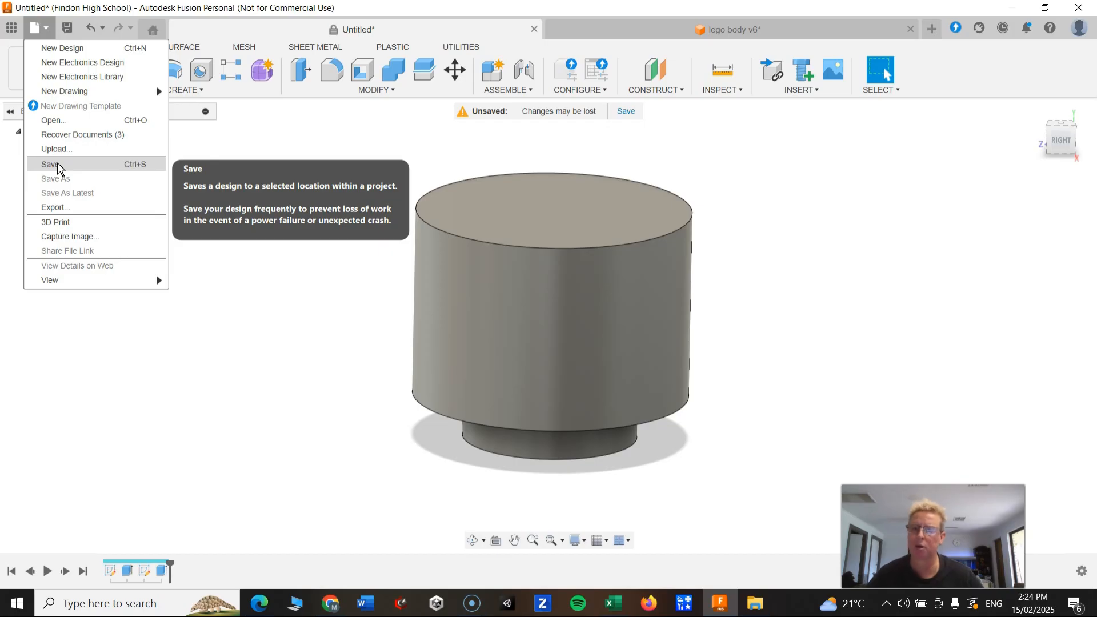
left_click(65, 209)
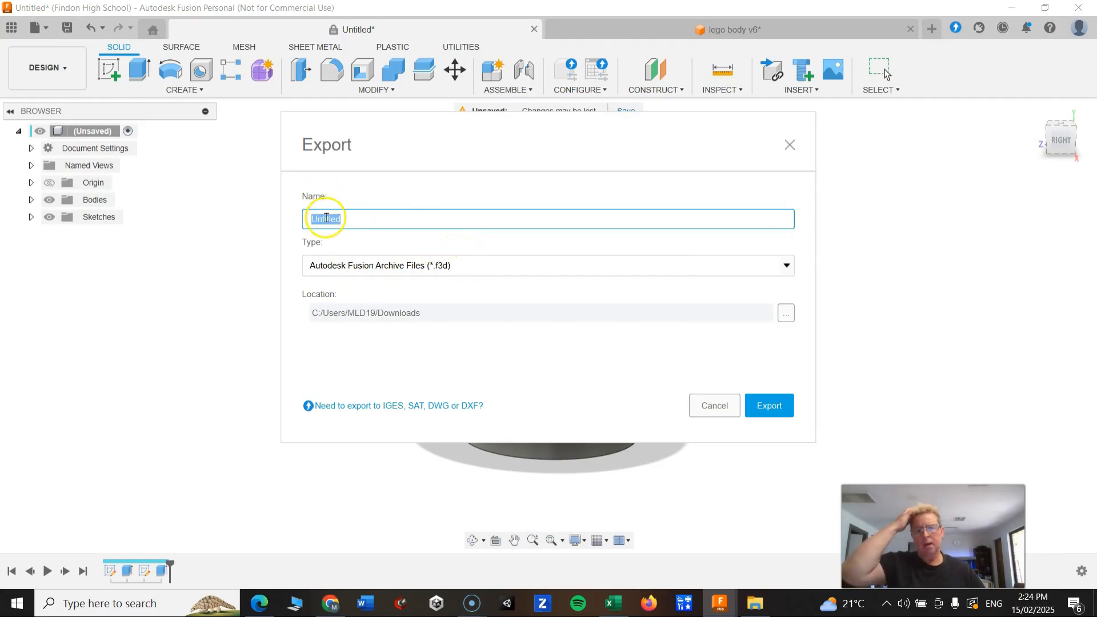
key("BackSpace")
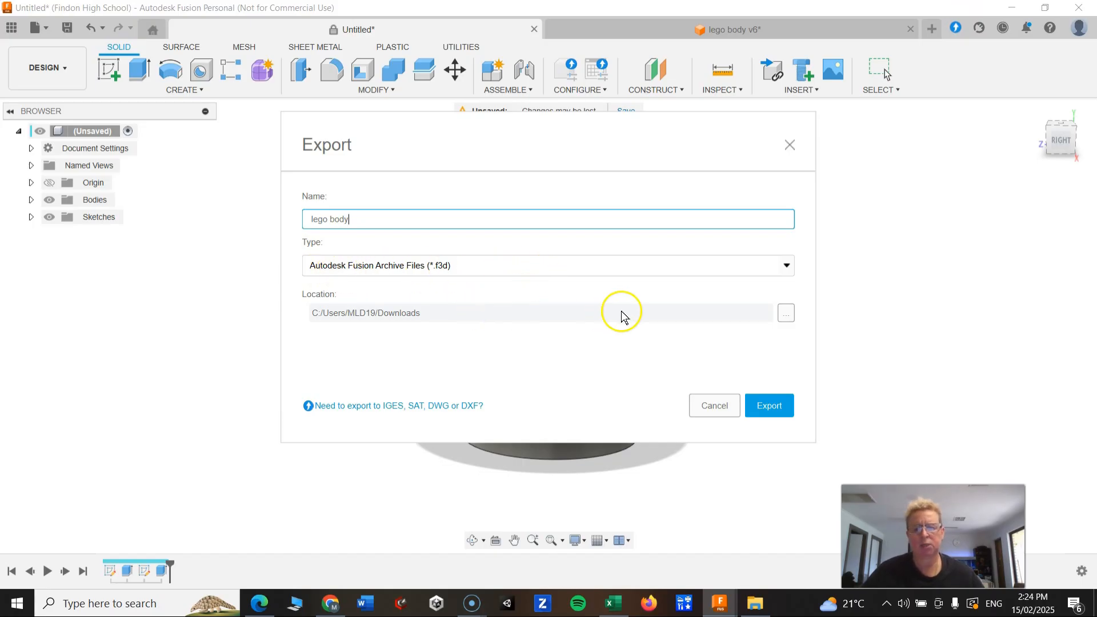
Choose the Davis Tech (F:) drive as the save location and export the lego body f3d archive.
left_click(787, 316)
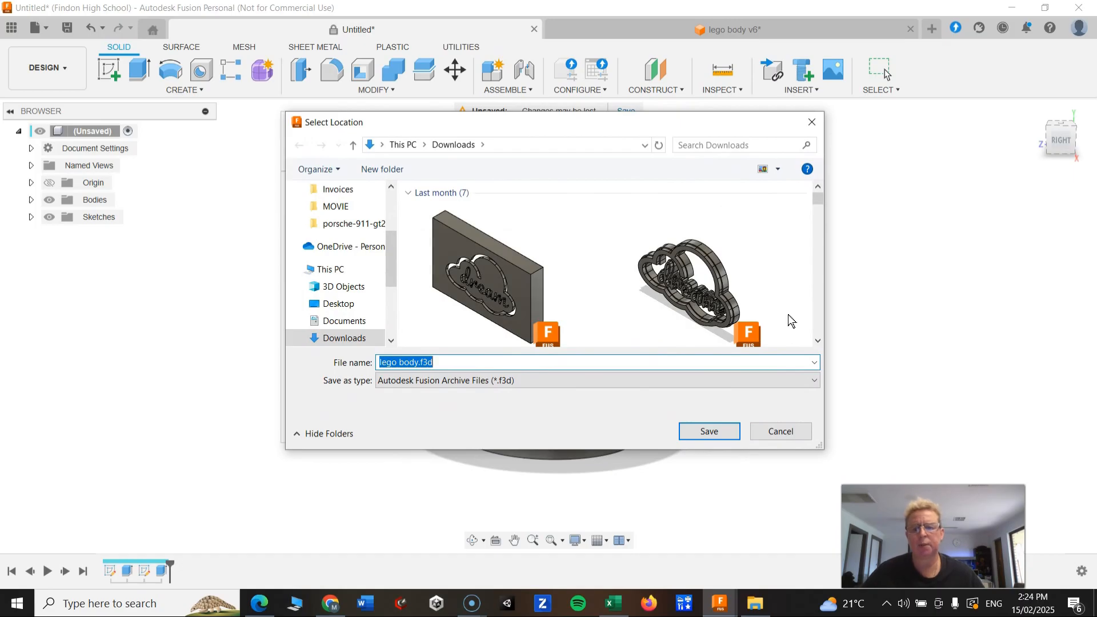
scroll(351, 280, "down", 3)
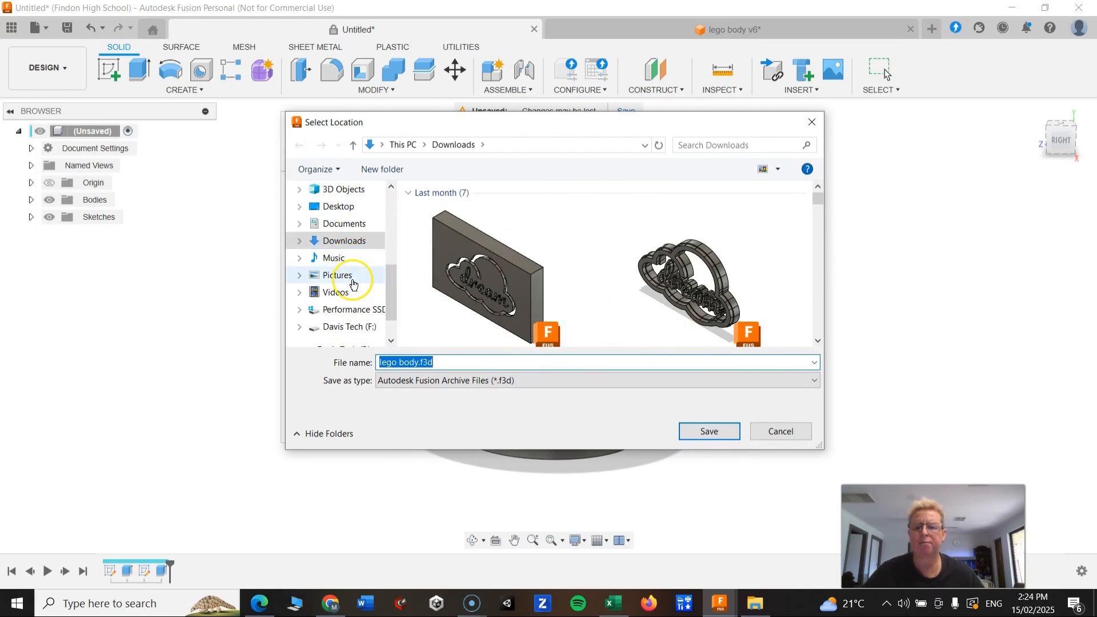
scroll(343, 286, "down", 1)
scroll(329, 295, "up", 4)
scroll(337, 275, "up", 2)
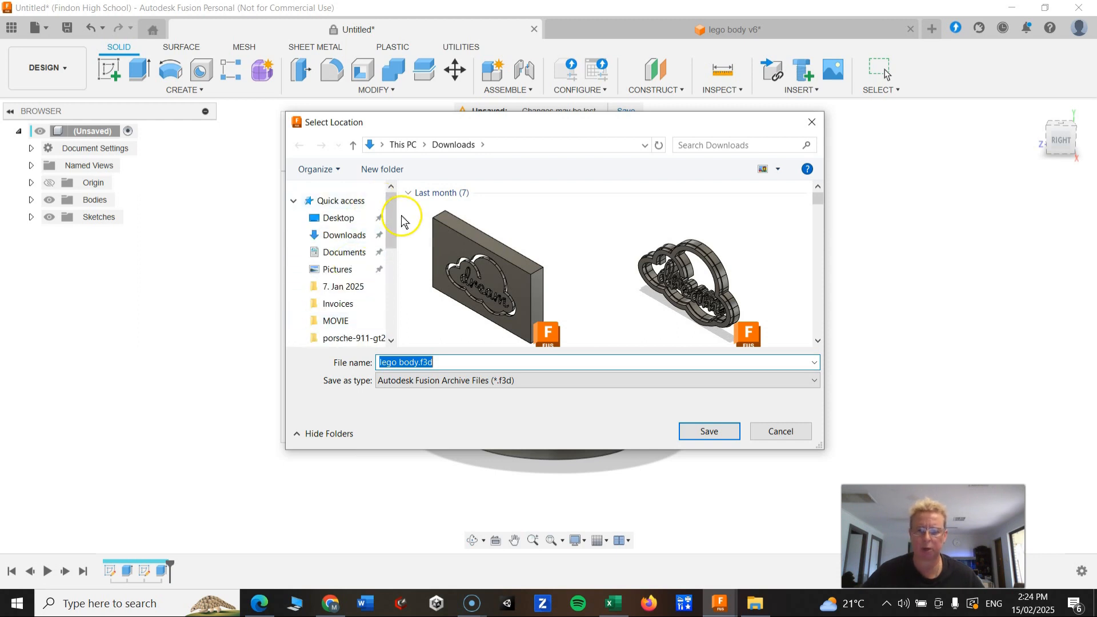
left_click_drag(399, 221, 408, 224)
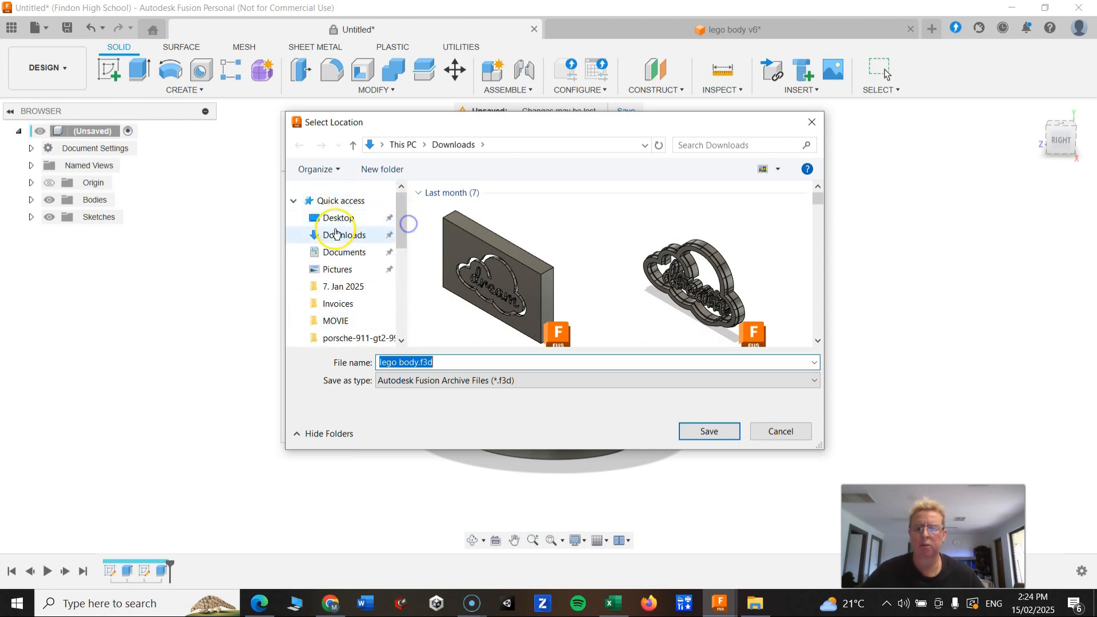
scroll(337, 240, "down", 6)
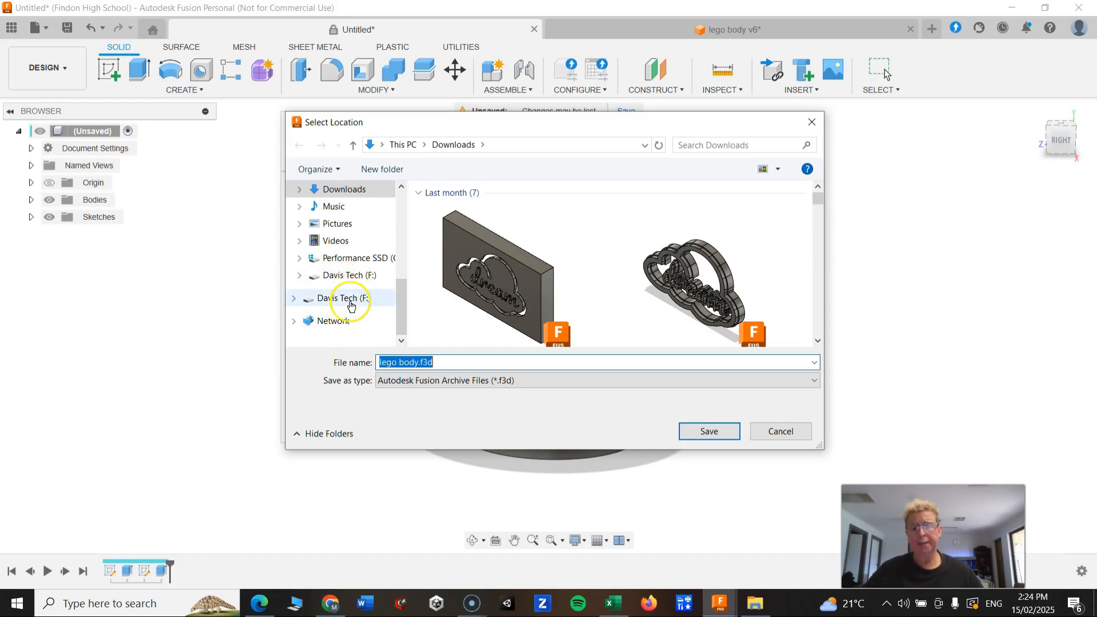
left_click(351, 302)
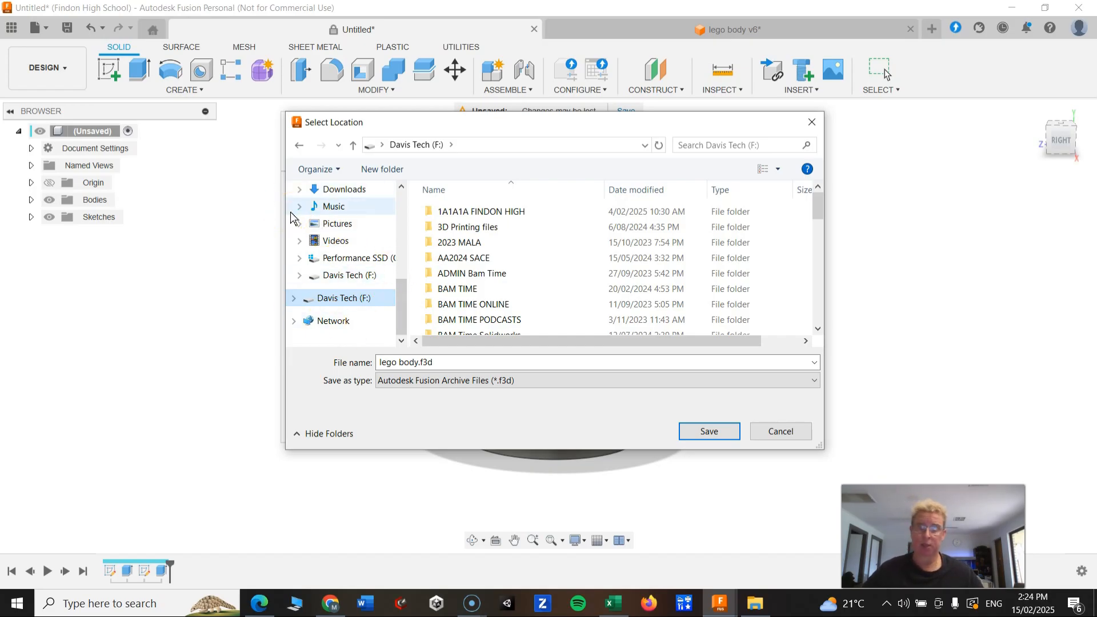
left_click(329, 302)
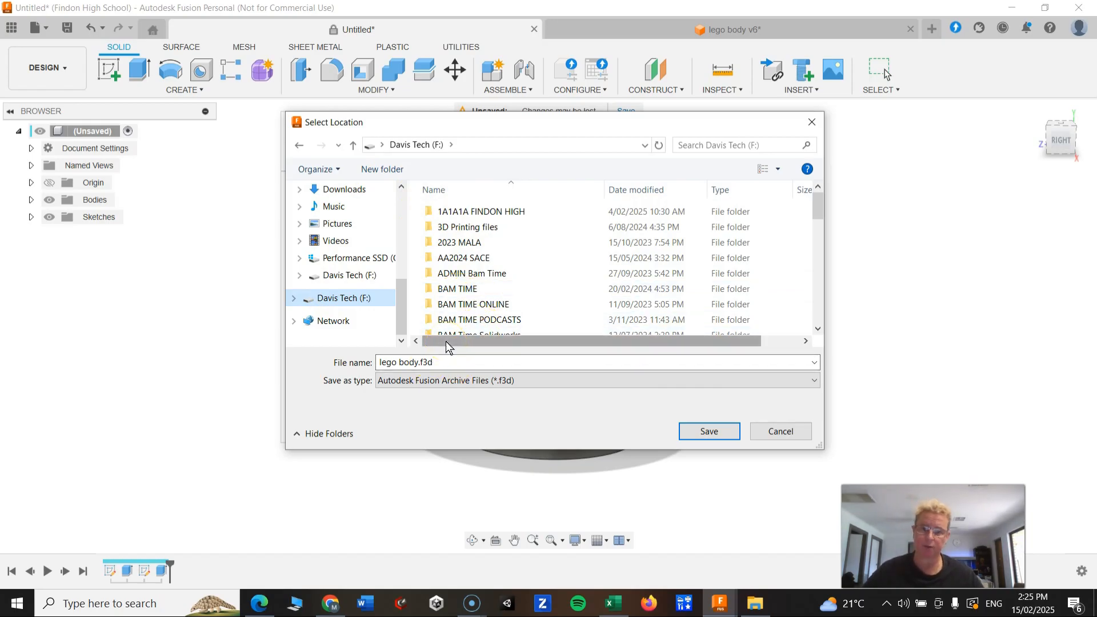
left_click(400, 365)
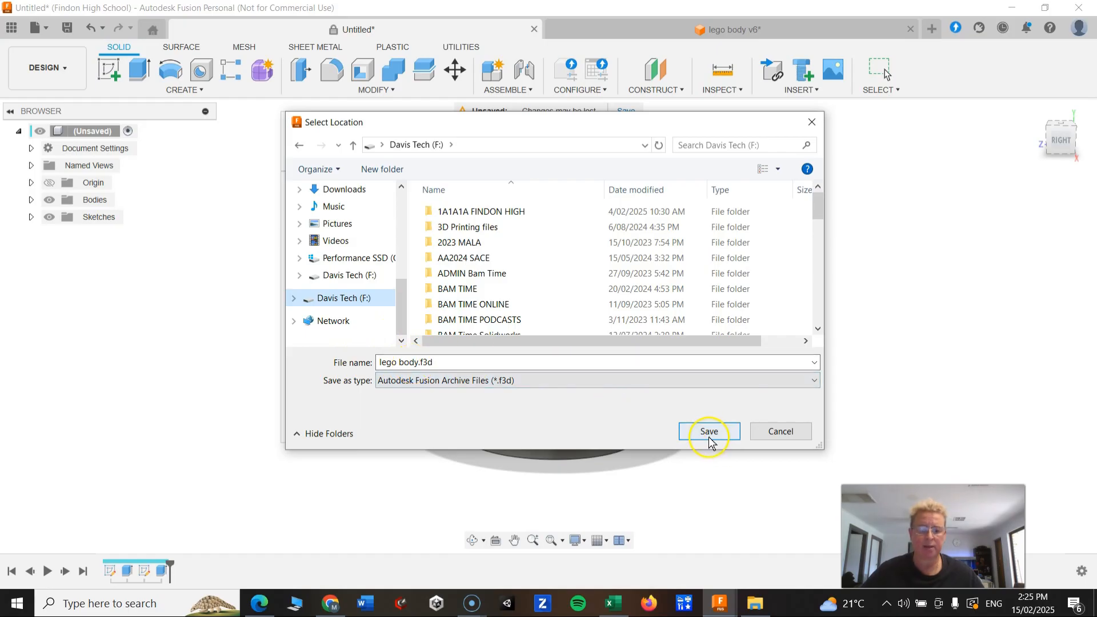
left_click(792, 434)
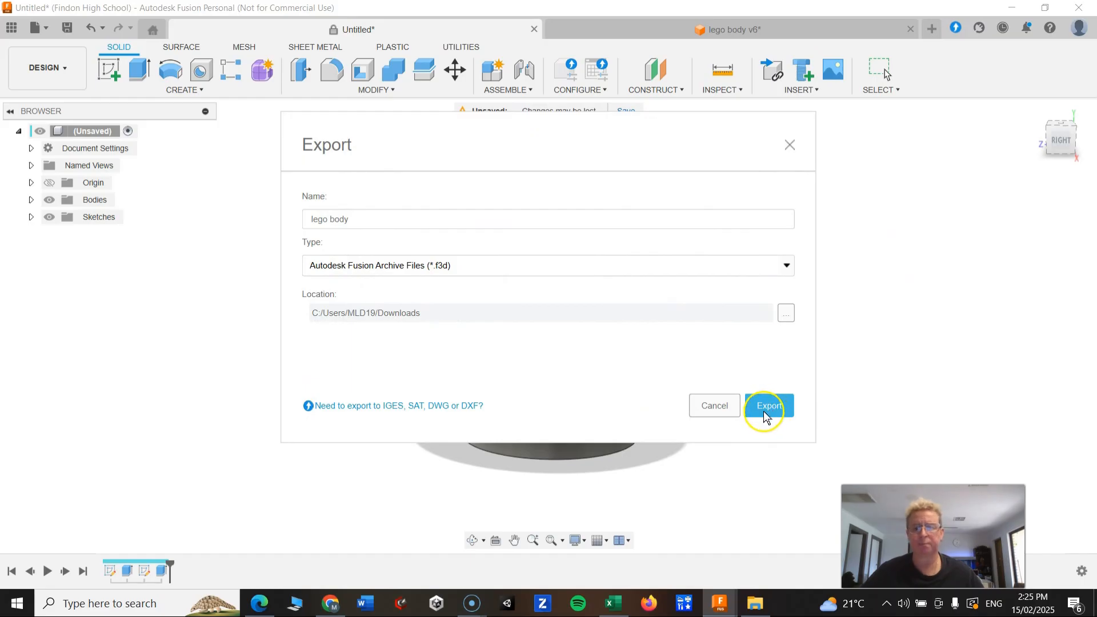
left_click(704, 406)
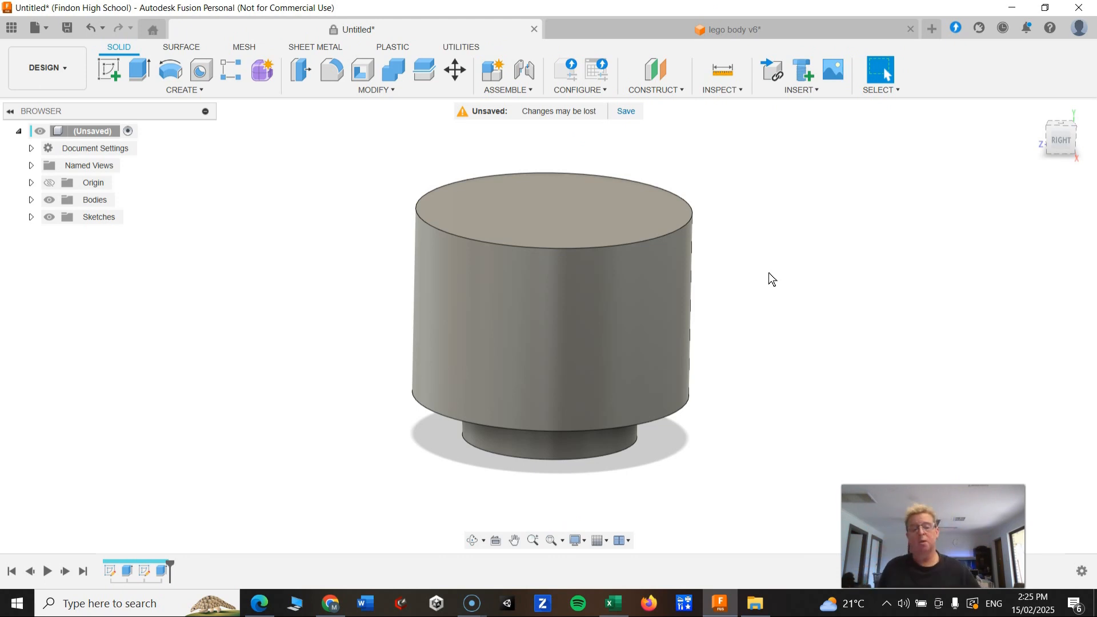
Switch to the lego body v6 design and examine how its fillet feature was applied in the timeline.
left_click(641, 31)
middle_click_drag(608, 363, 578, 348, "shift")
left_click(577, 348)
mouse_move(774, 456)
middle_mouse_down("shift")
mouse_move(778, 359)
mouse_move(762, 395)
middle_mouse_up("shift")
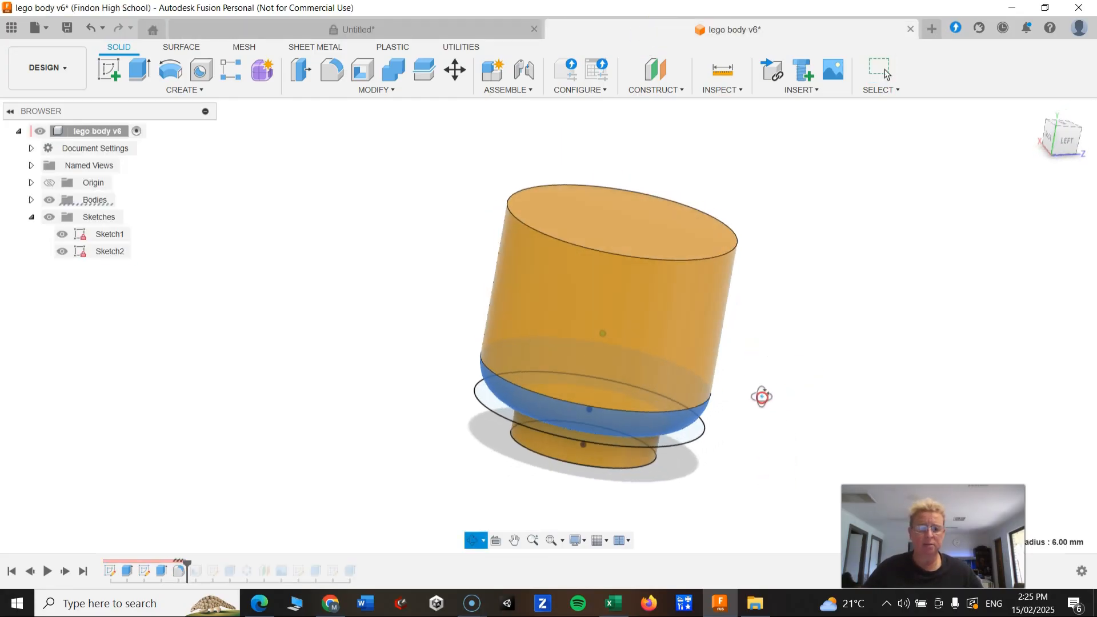
left_click(63, 252)
left_click(63, 235)
middle_click_drag(260, 362, 257, 325, "shift")
left_click(817, 365)
left_click(643, 418)
middle_click_drag(752, 367, 547, 351, "shift")
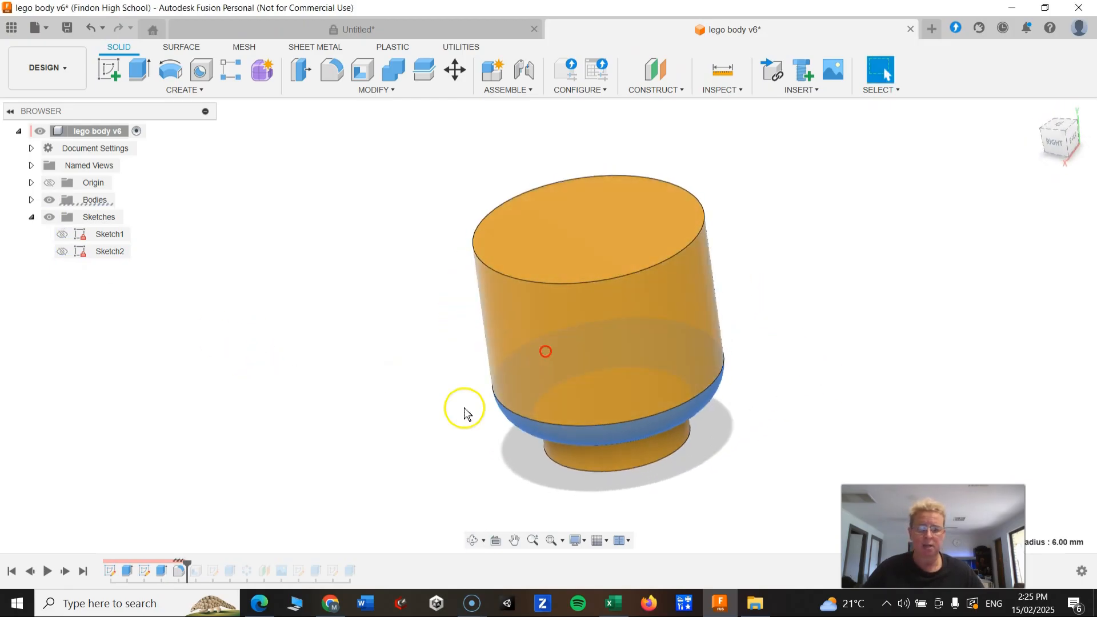
double_click(178, 572)
left_click(257, 366)
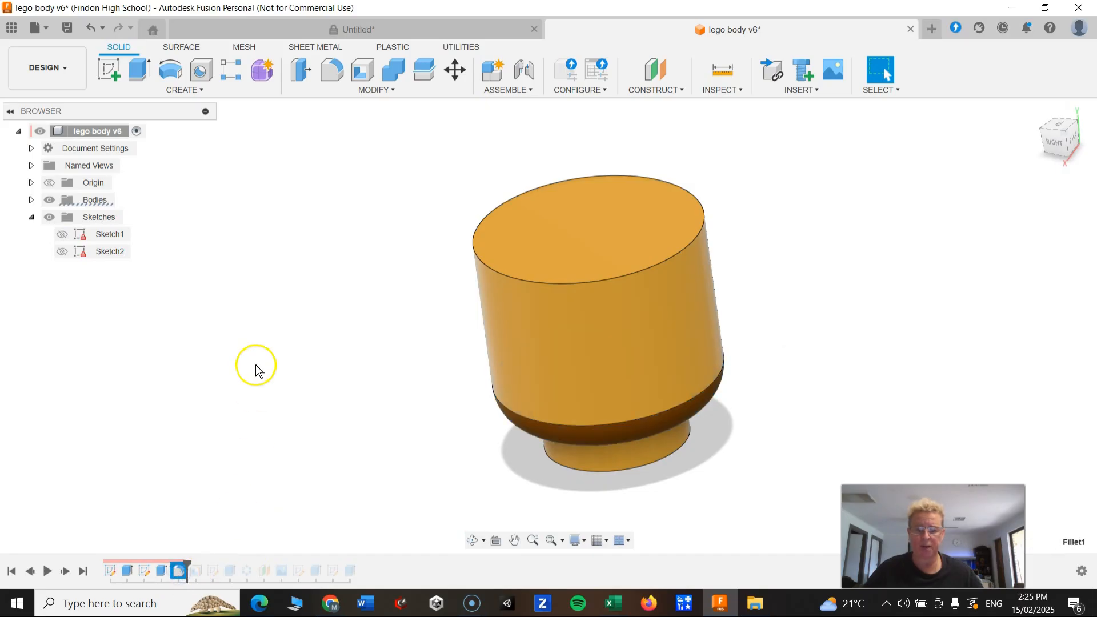
left_click(179, 573)
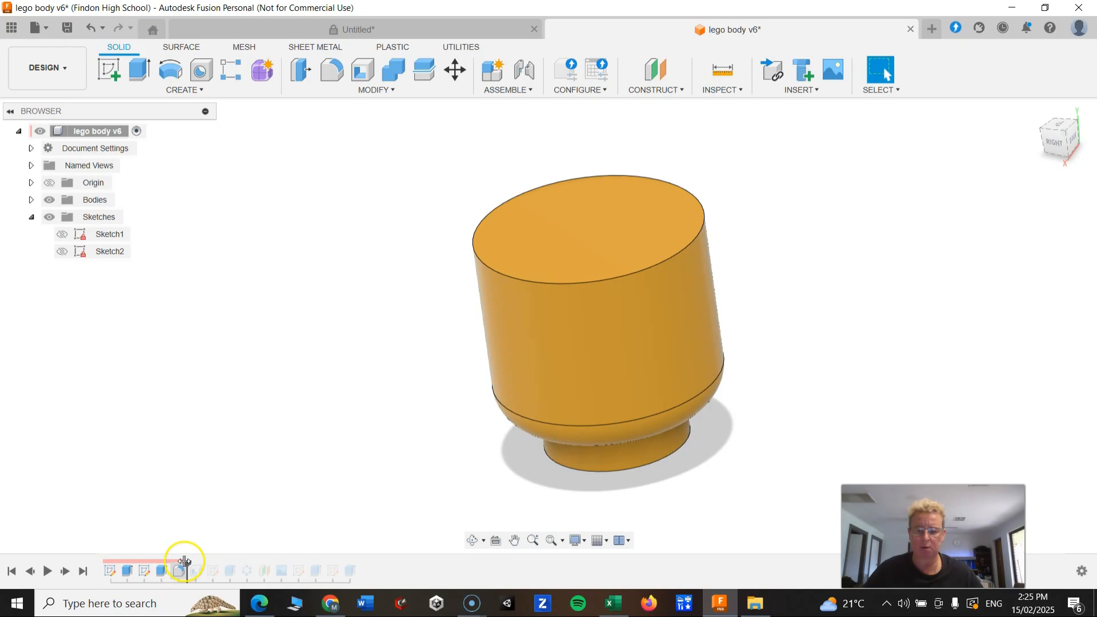
Fillet the lower outer edge of the large cylinder in the new design with a 6 mm radius.
left_click(417, 27)
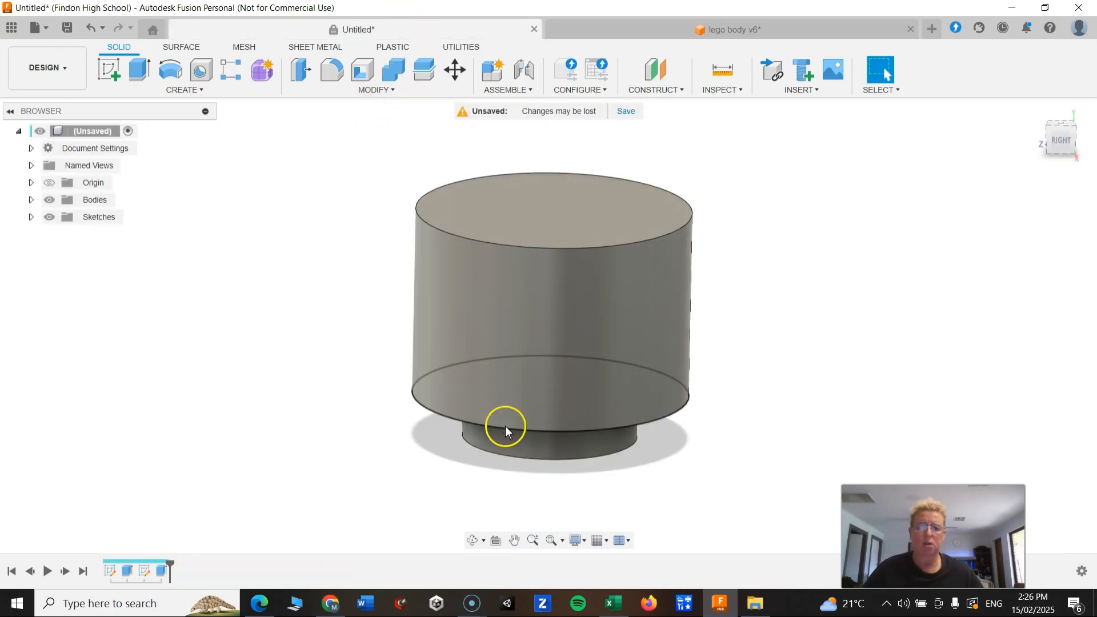
middle_click_drag(504, 430, 637, 363, "shift")
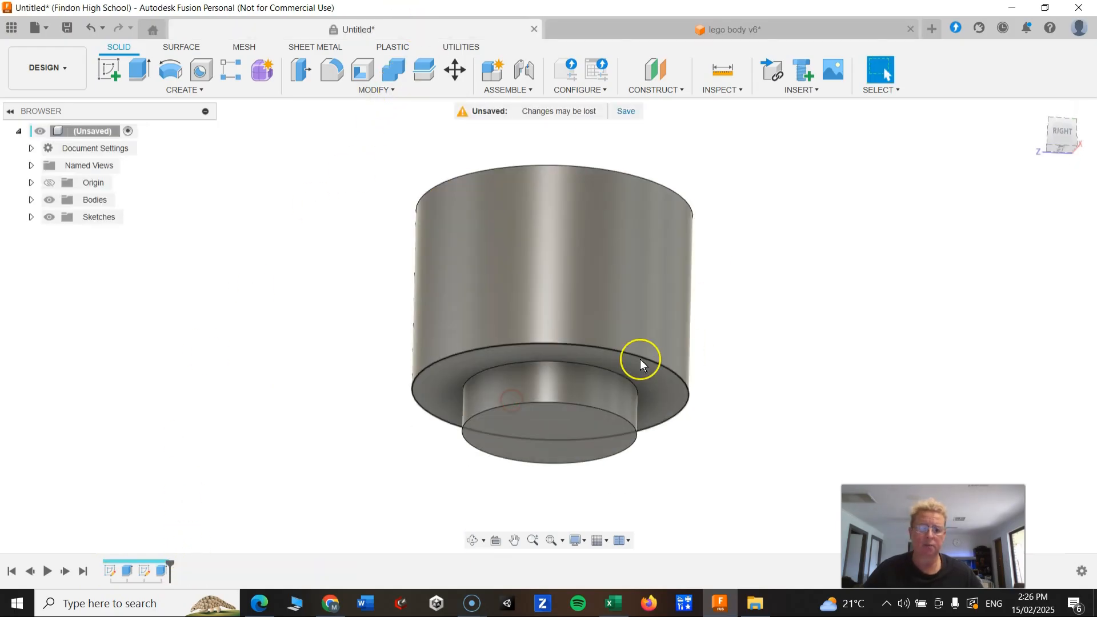
scroll(725, 424, "up", 2)
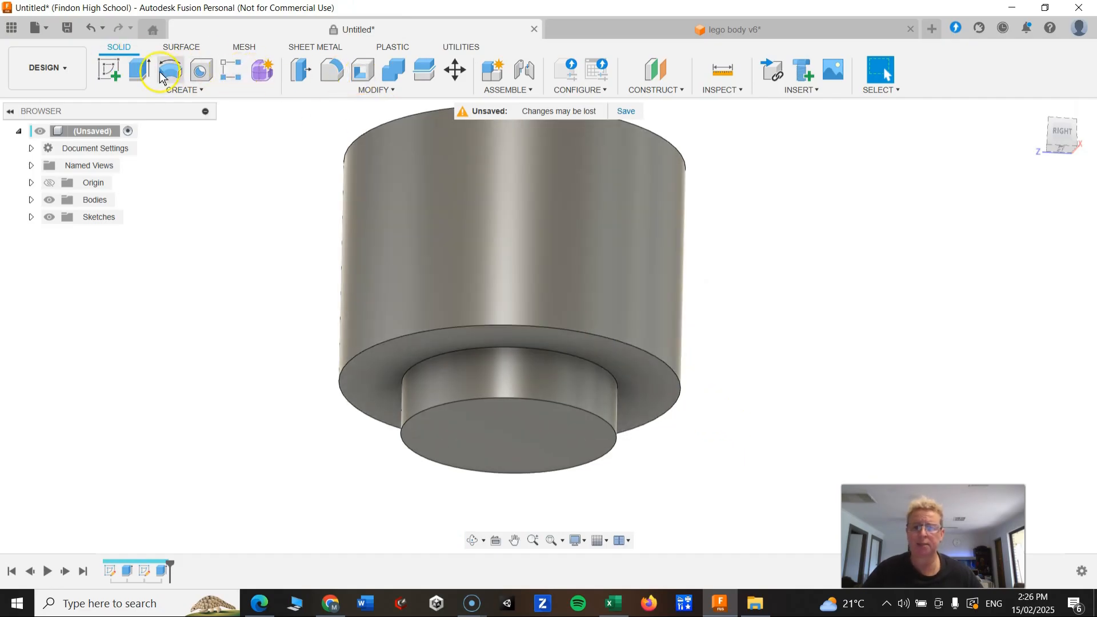
left_click(327, 72)
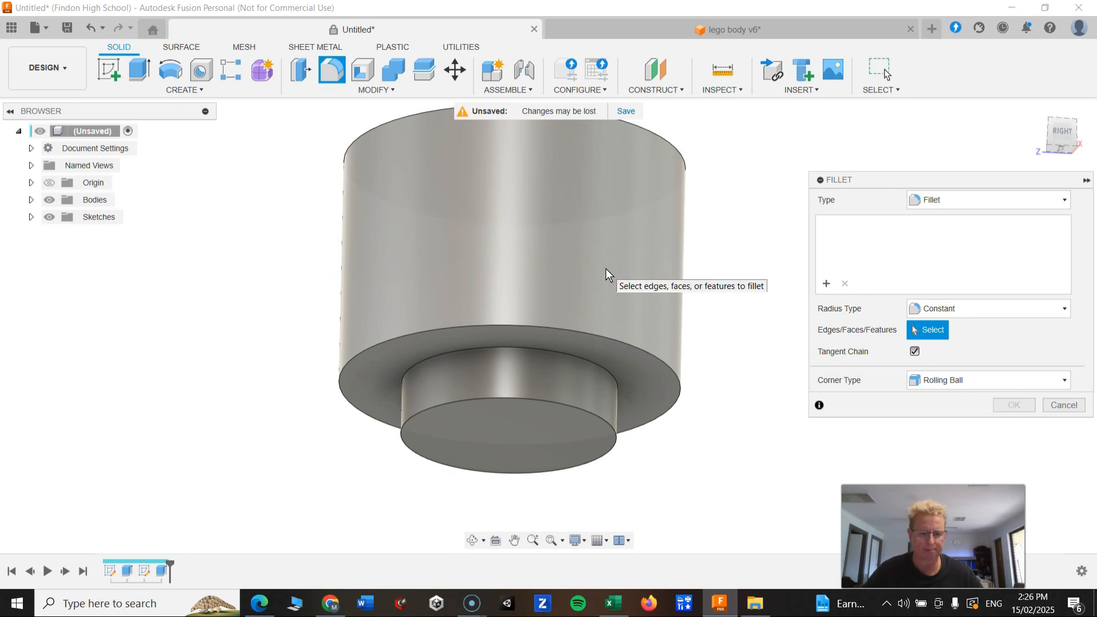
left_click(924, 335)
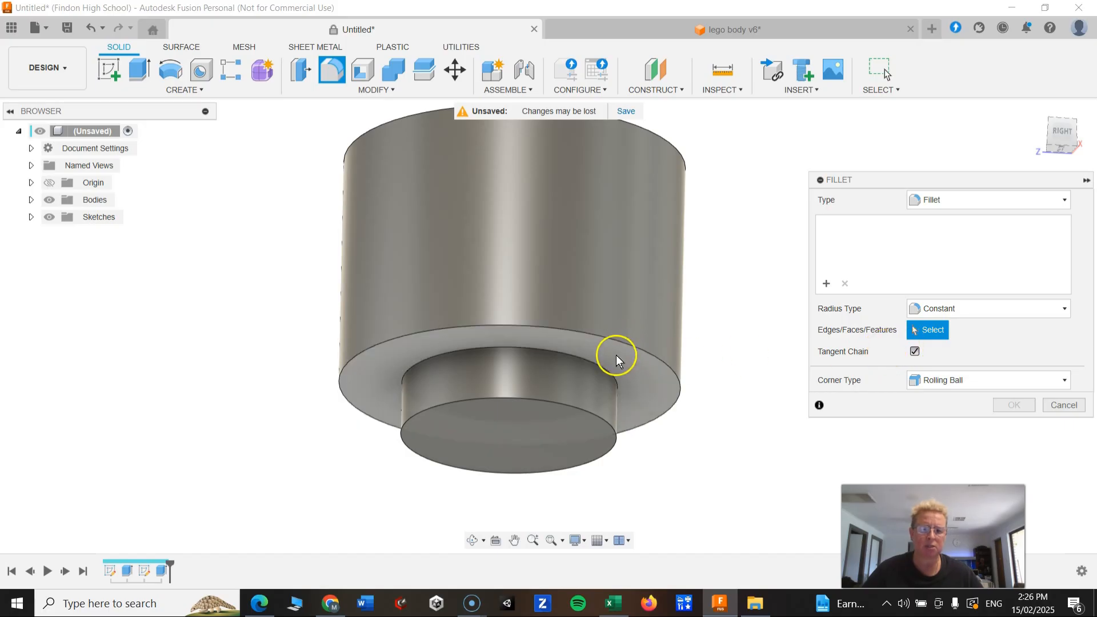
scroll(620, 342, "up", 4)
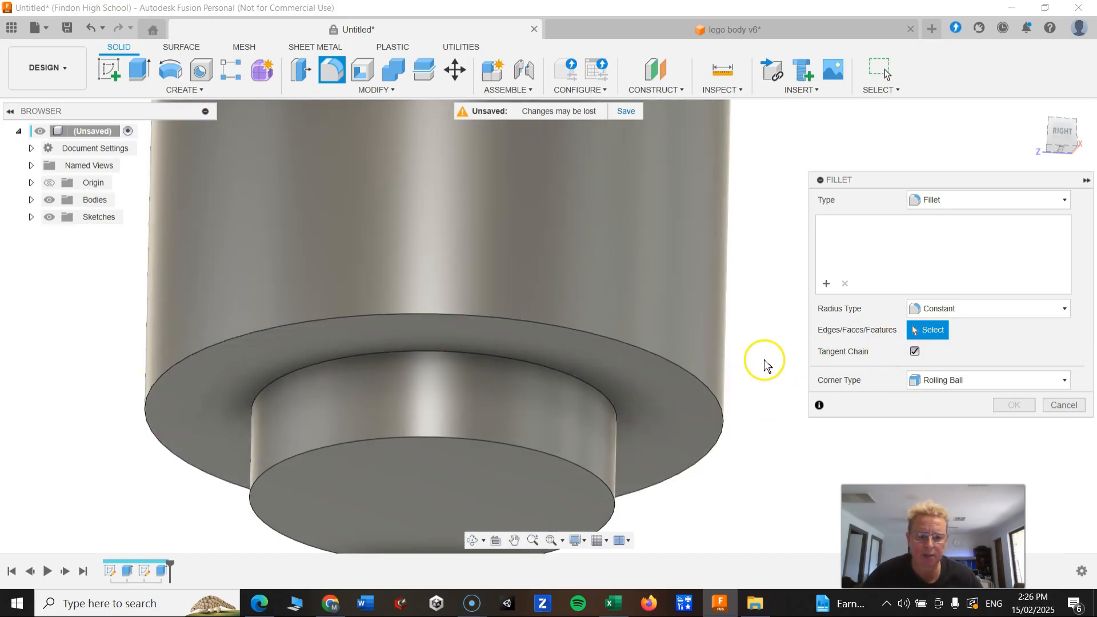
left_click(699, 380)
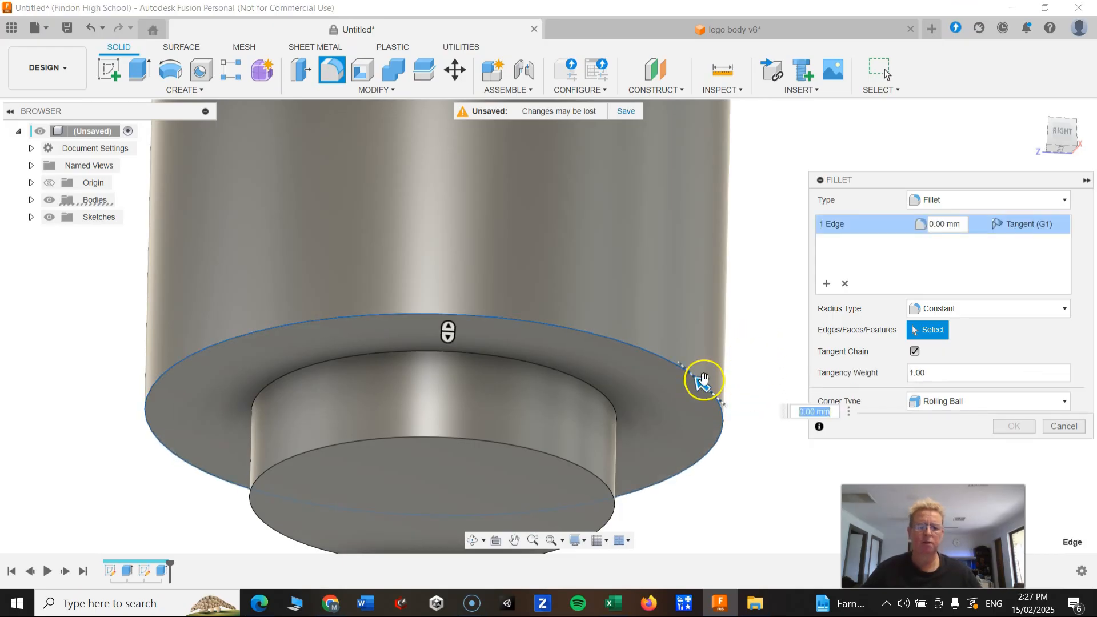
left_click_drag(702, 380, 671, 370)
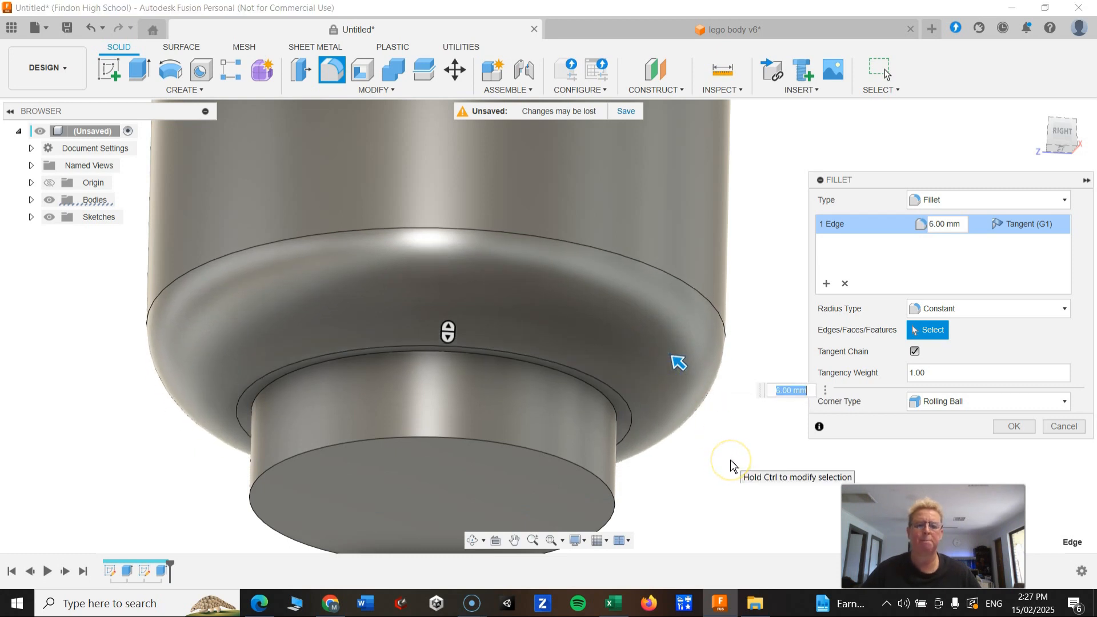
left_click_drag(678, 362, 661, 383)
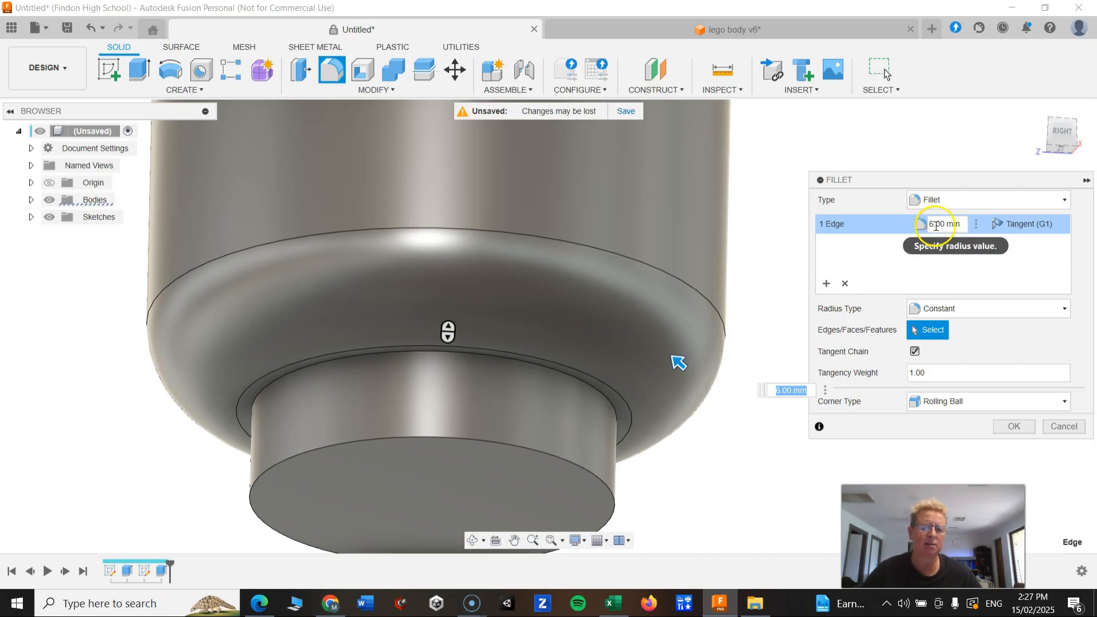
left_click(933, 225)
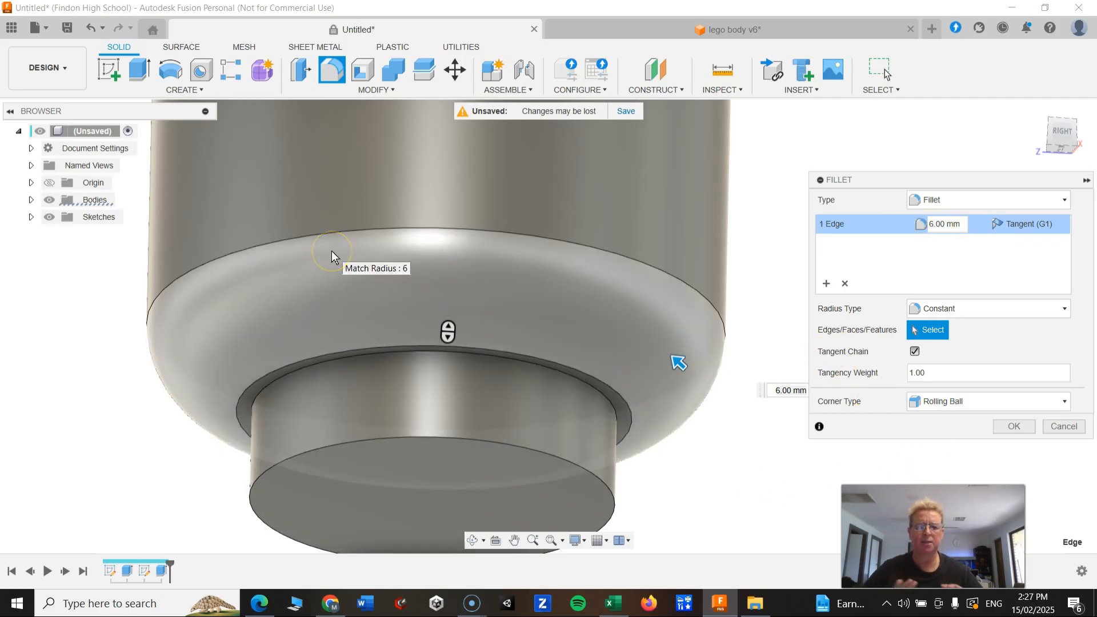
left_click(1013, 428)
Switch to the reference design and open its second extrude feature to inspect its settings, then cancel.
scroll(332, 334, "down", 5)
middle_click_drag(337, 331, 370, 272, "shift")
left_click(771, 26)
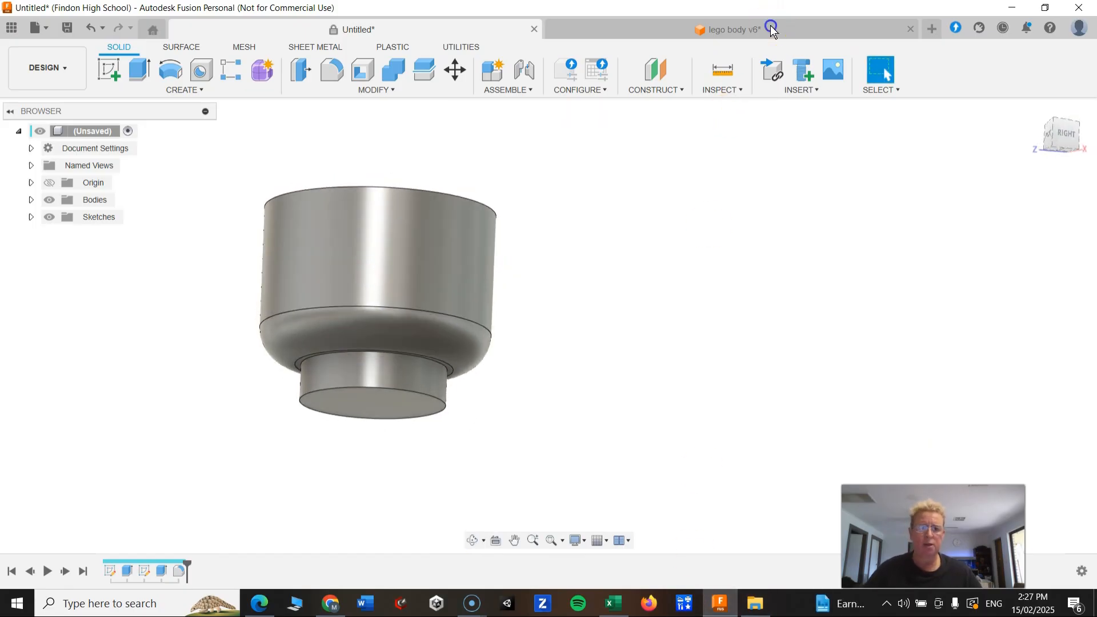
right_click(160, 571)
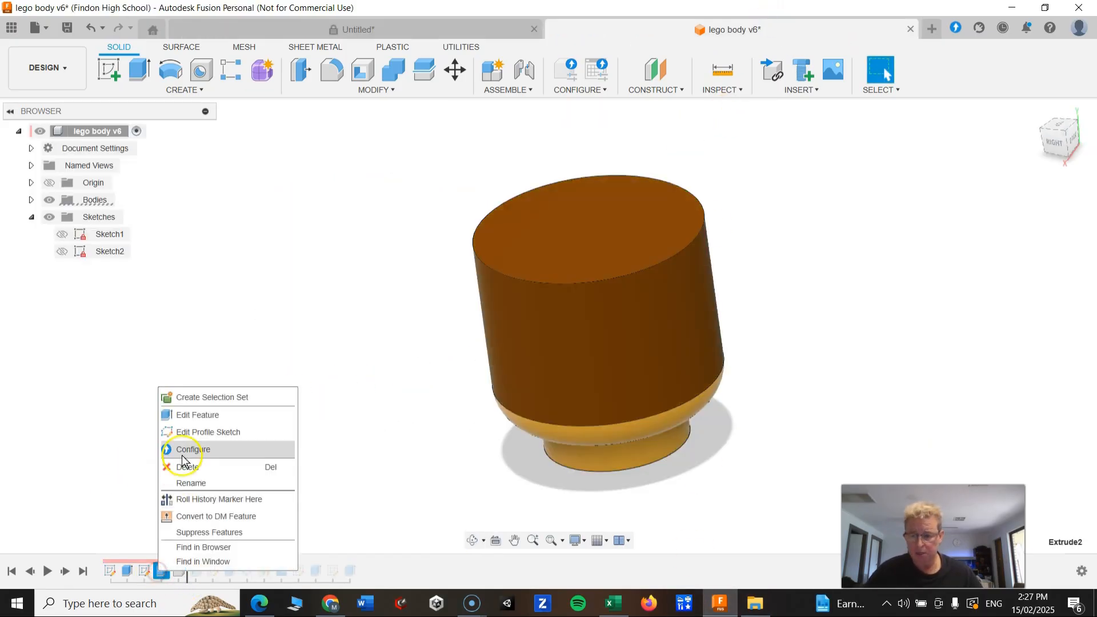
left_click(181, 417)
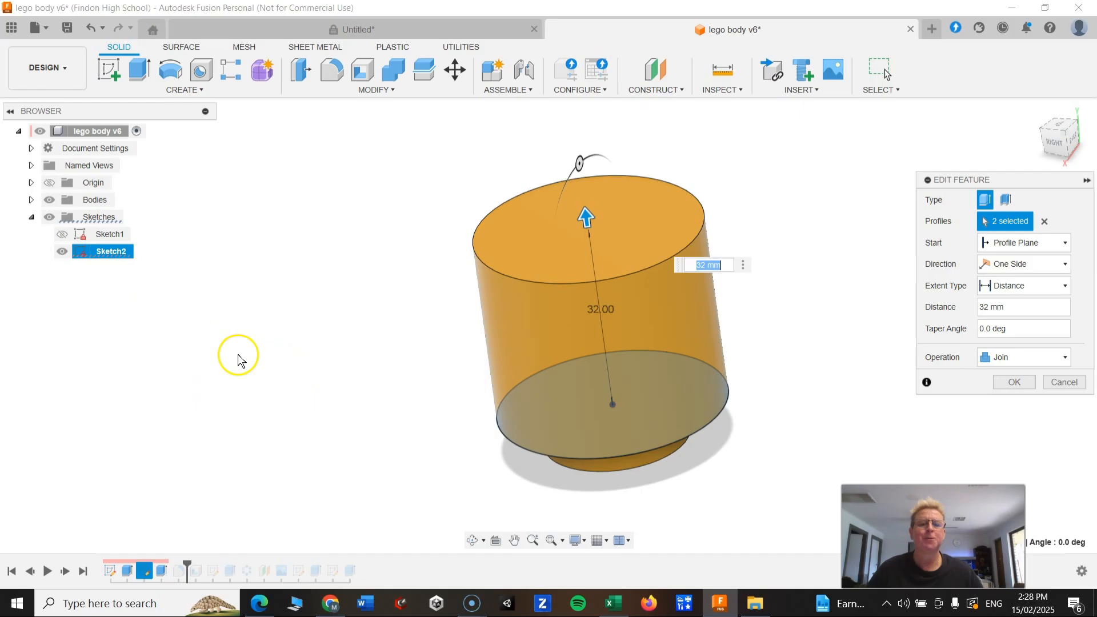
left_click(1062, 383)
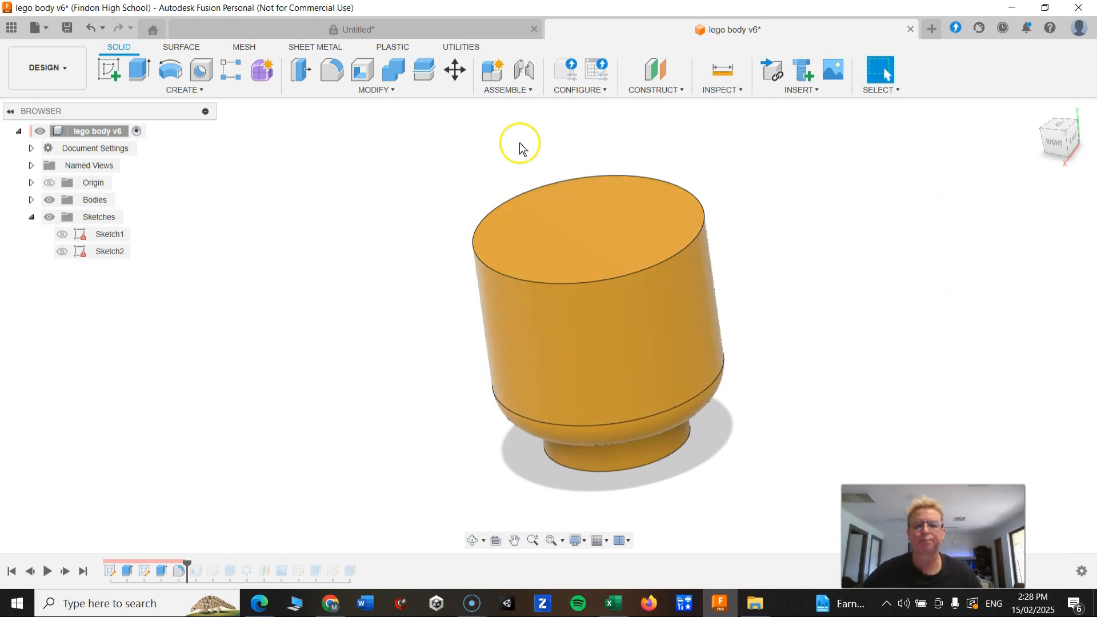
Compare the new design with the reference design by switching between them and viewing the reference's extrude again.
left_click(305, 28)
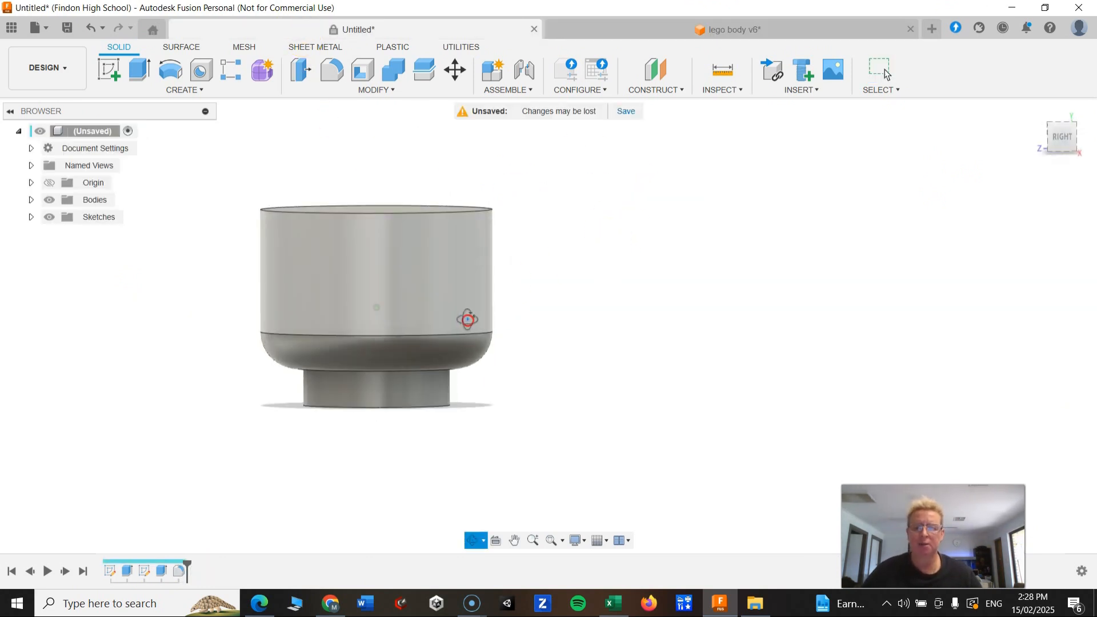
left_click(766, 26)
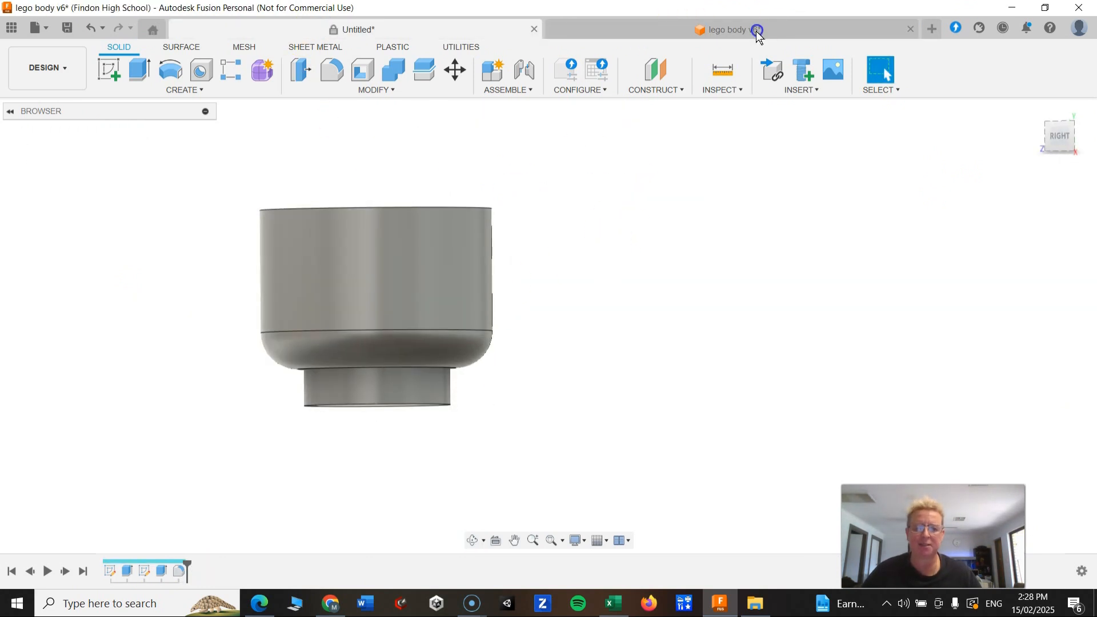
middle_click_drag(603, 333, 558, 301, "shift")
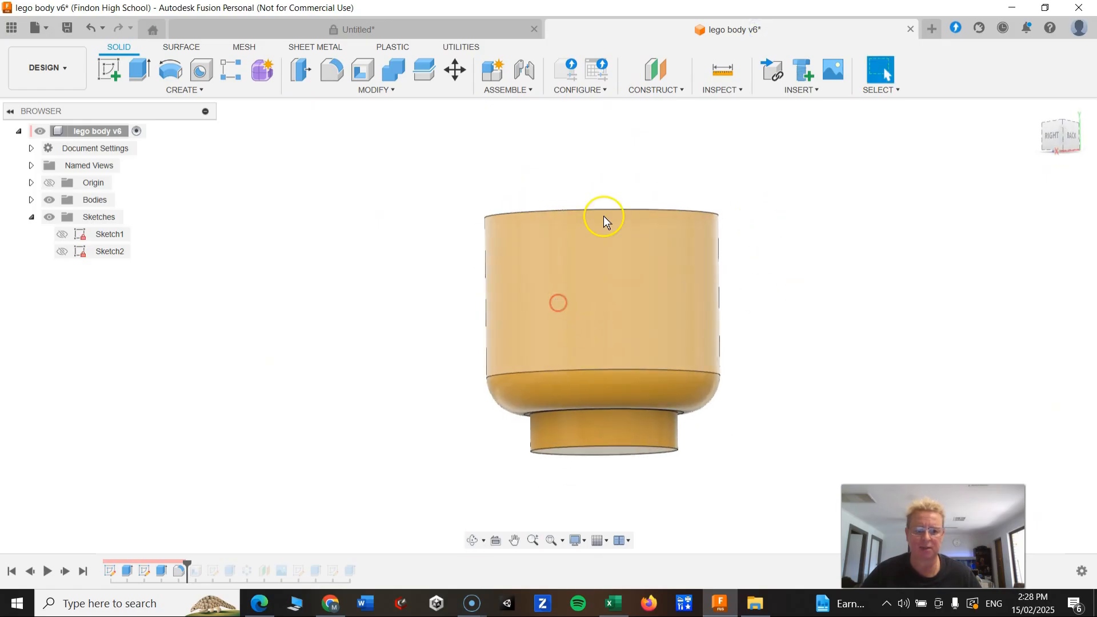
left_click(453, 28)
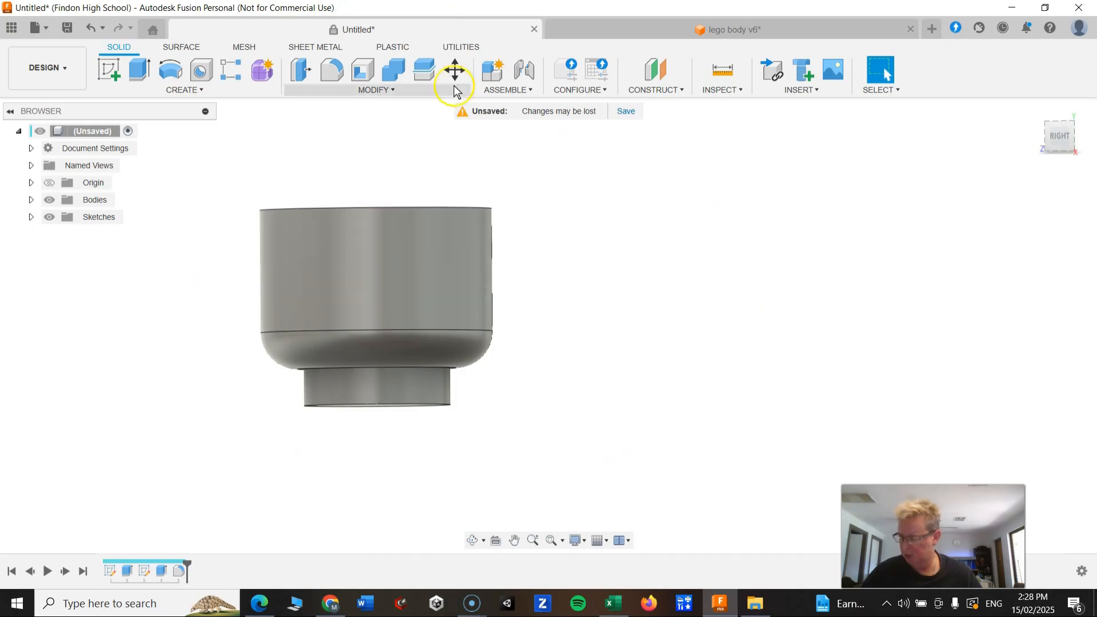
left_click(651, 24)
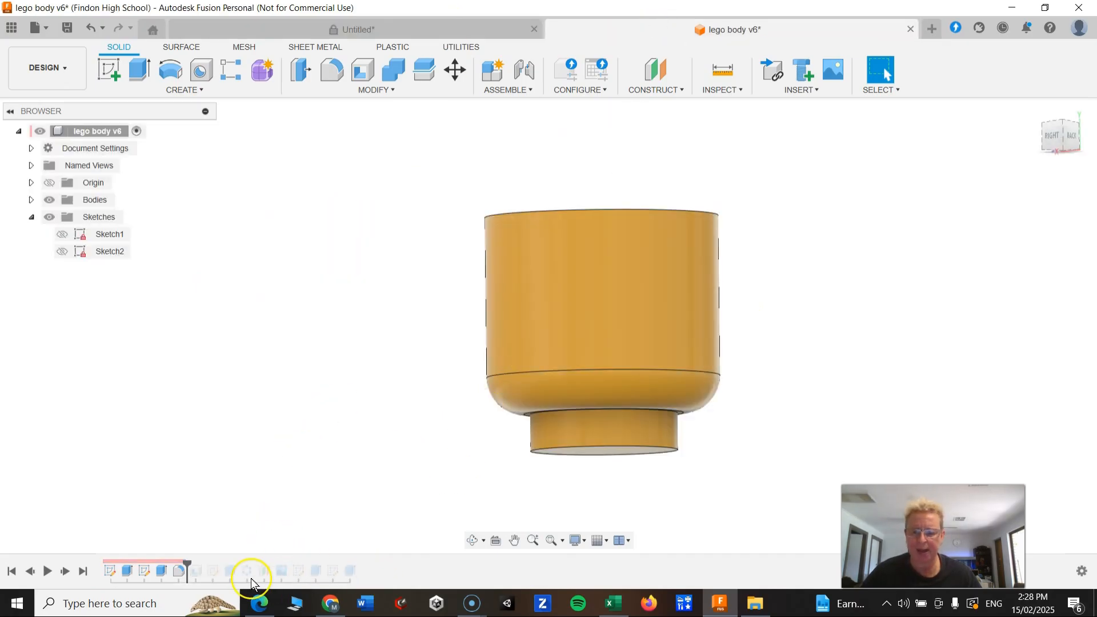
right_click(162, 571)
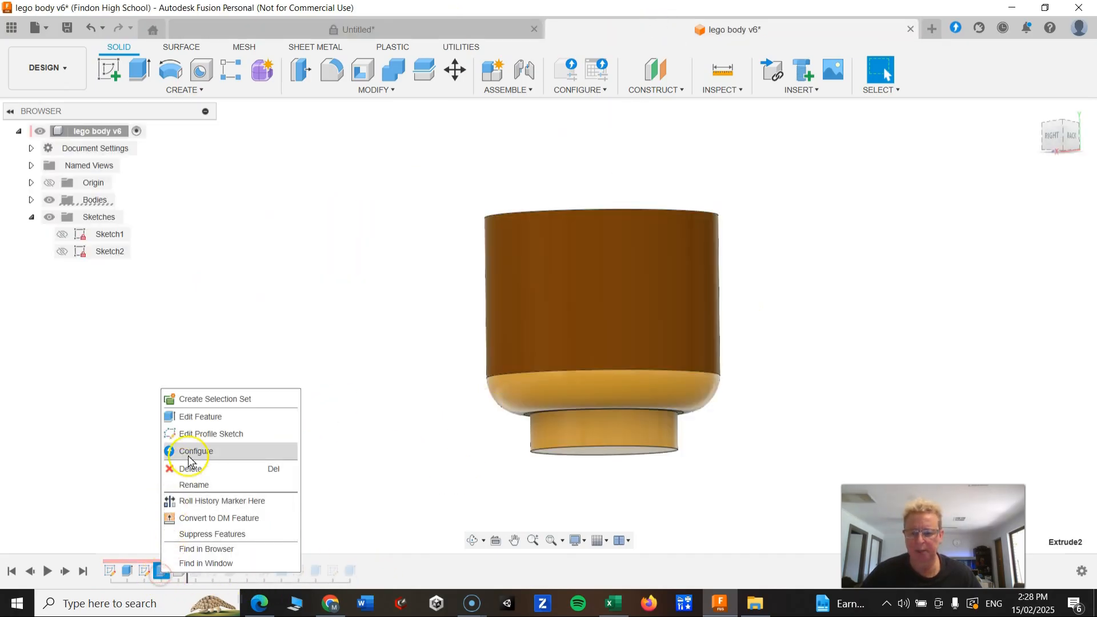
left_click(195, 416)
left_click(1032, 391)
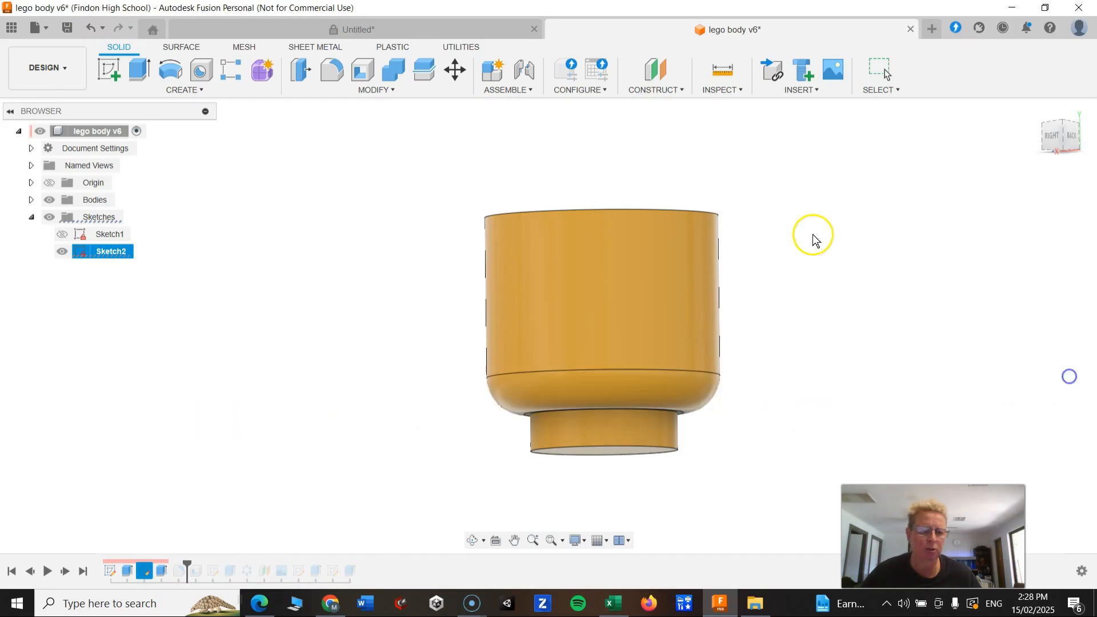
left_click(289, 28)
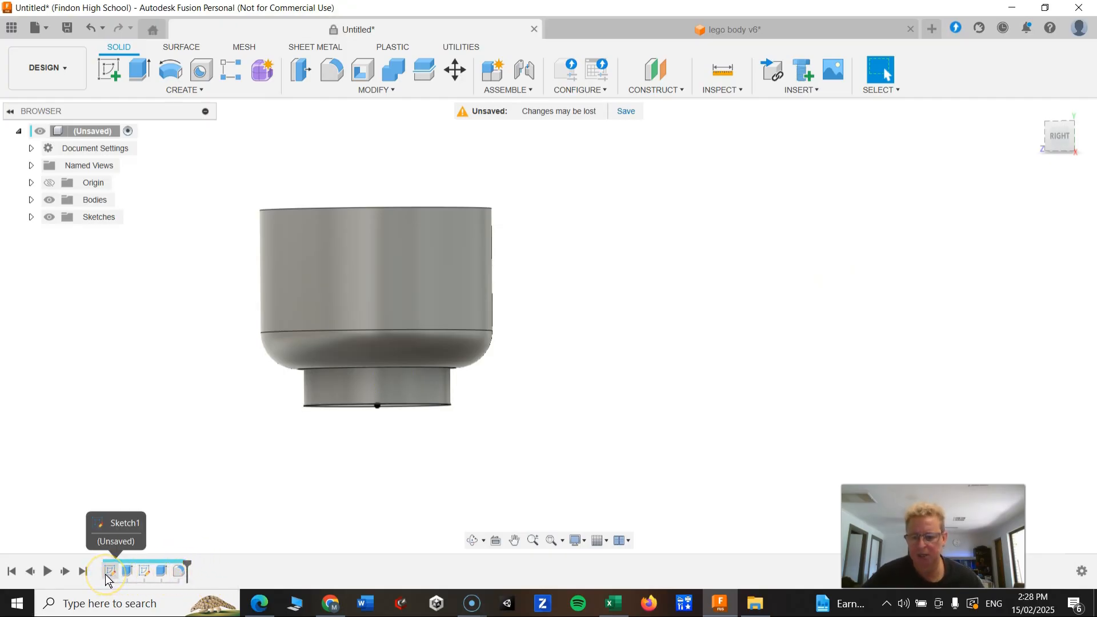
Step through the features in the new design's timeline to review each one.
left_click(126, 571)
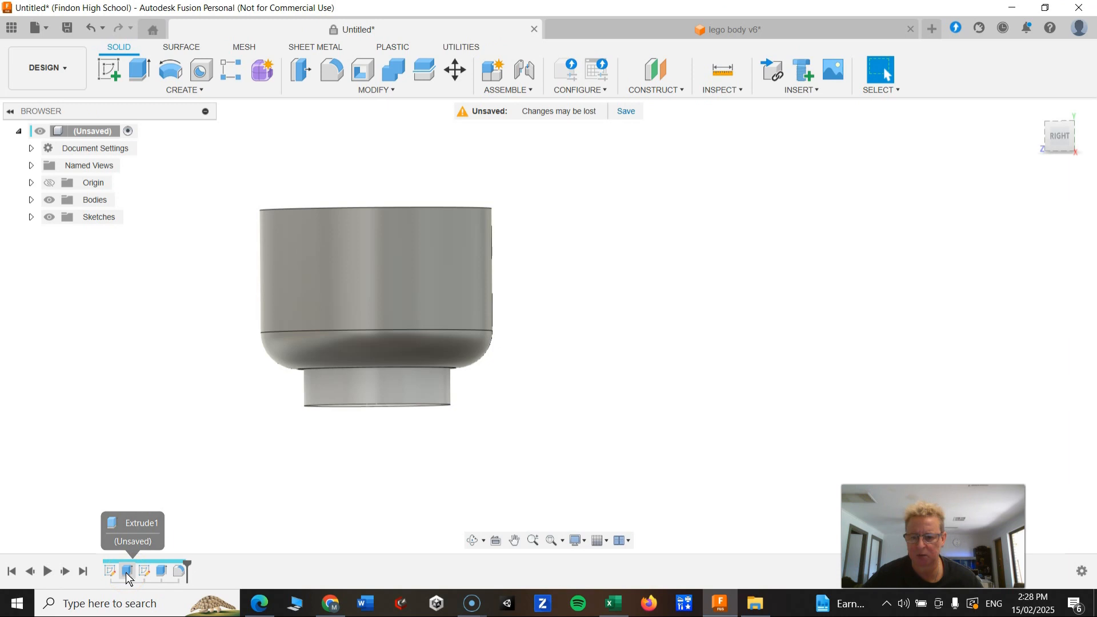
left_click(145, 571)
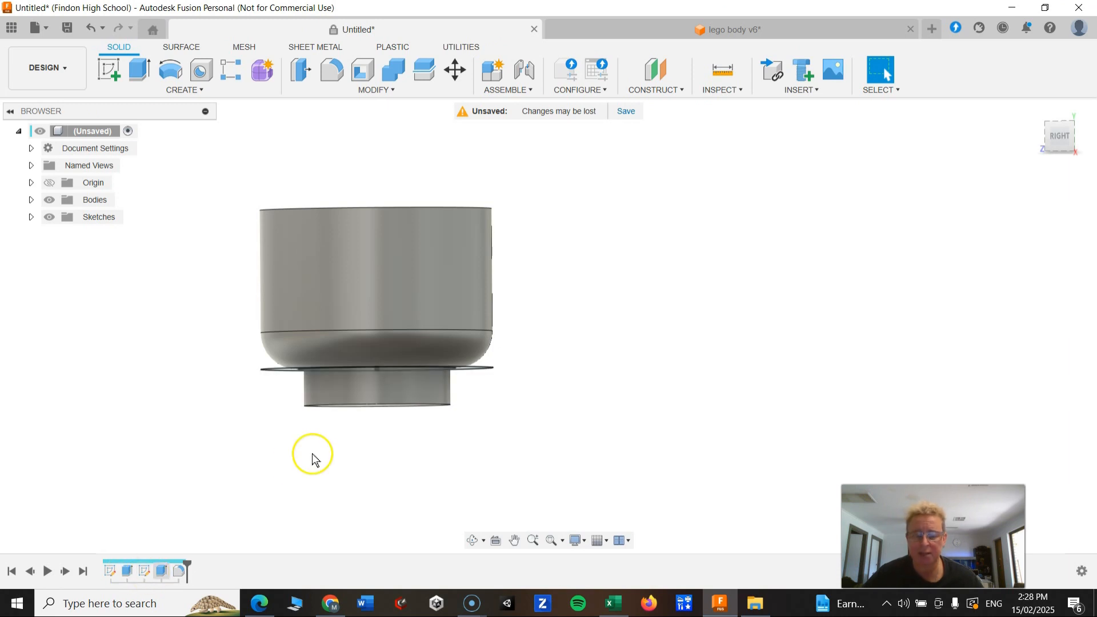
middle_click_drag(311, 455, 312, 436, "shift")
left_click(145, 574)
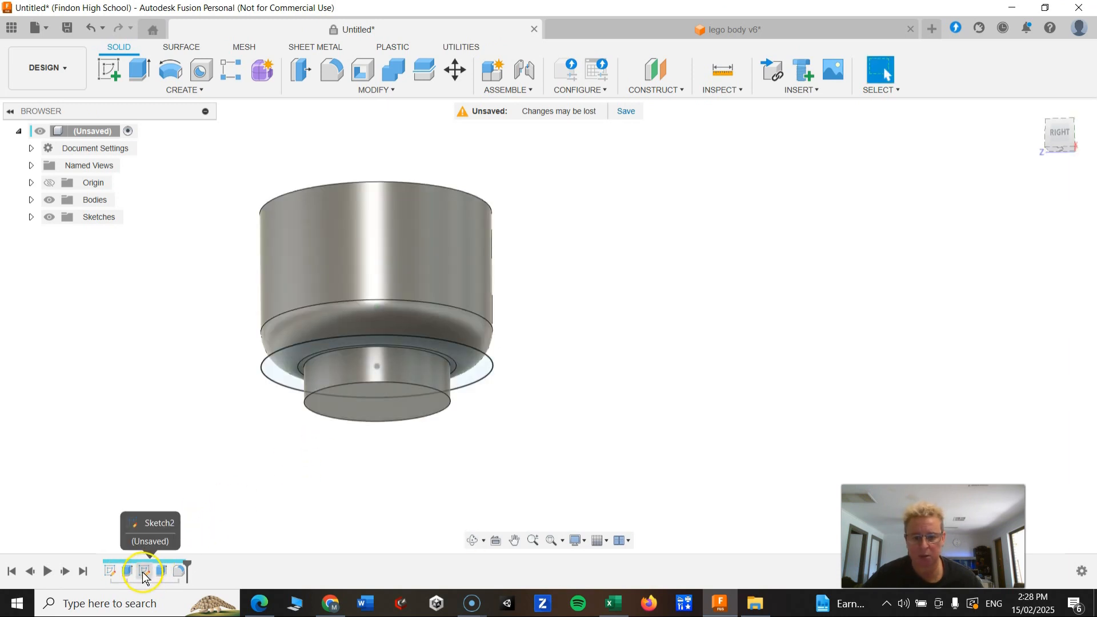
left_click(160, 572)
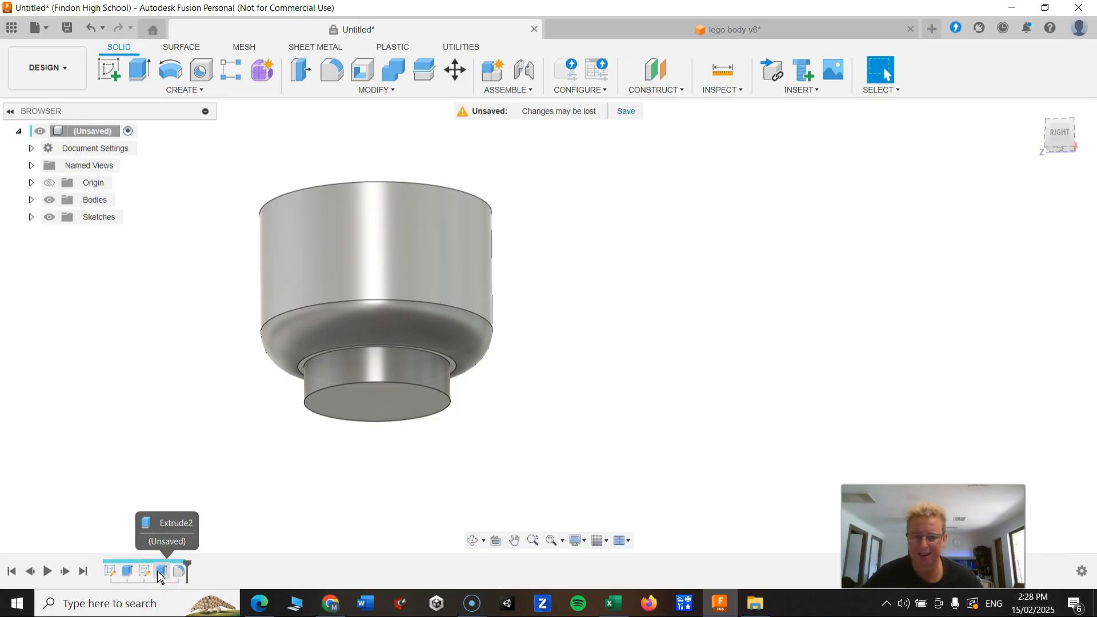
left_click(164, 571)
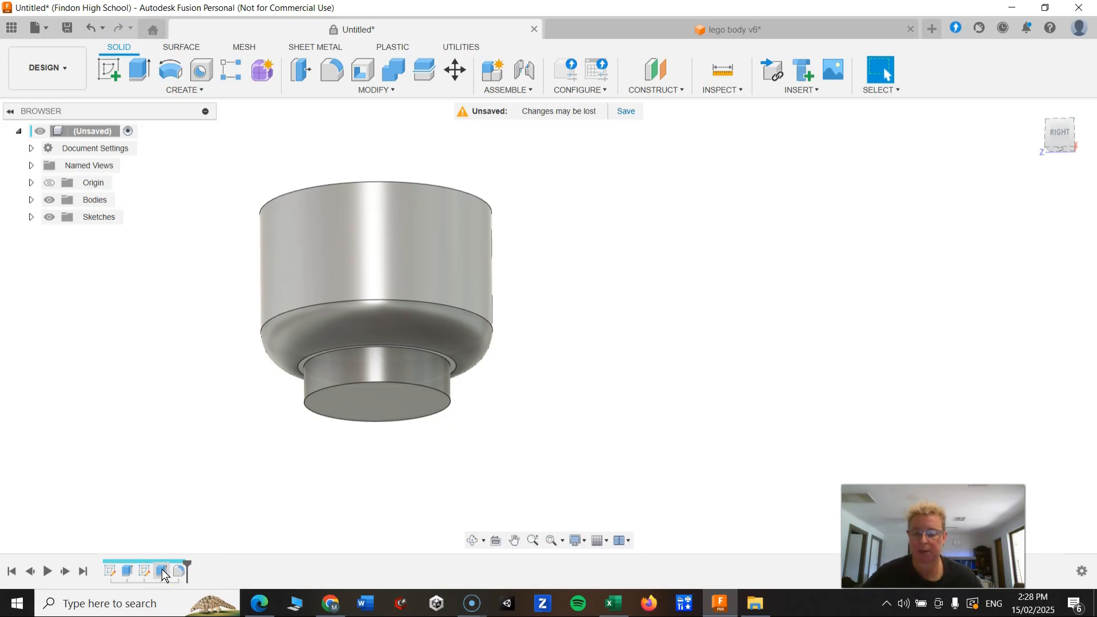
Open the second extrude feature in both designs to compare their extrusion distances.
right_click(164, 571)
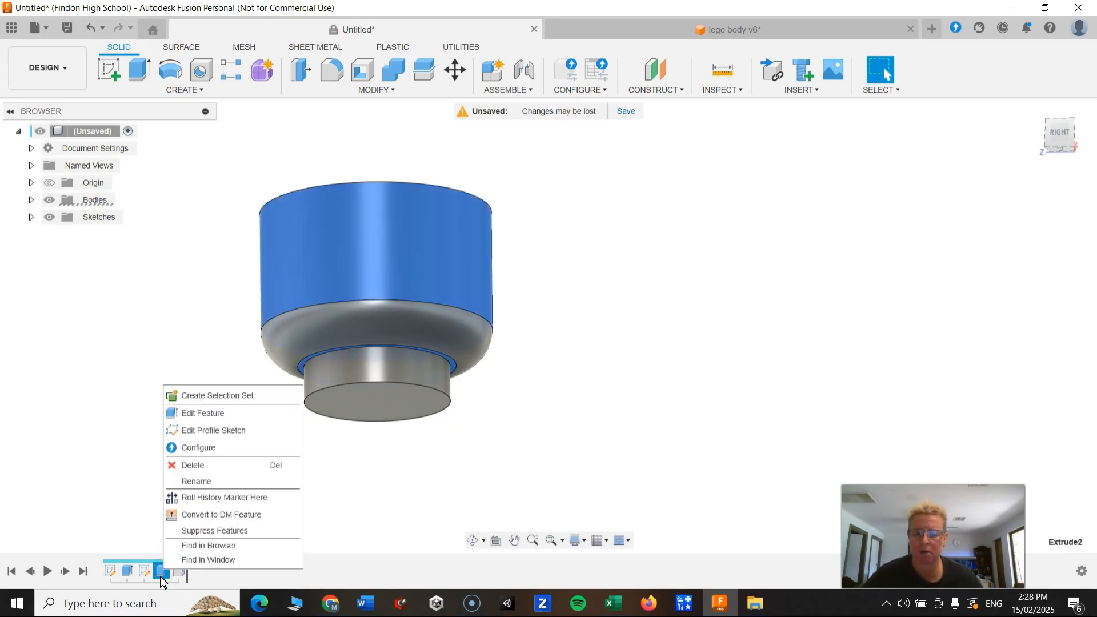
left_click(221, 419)
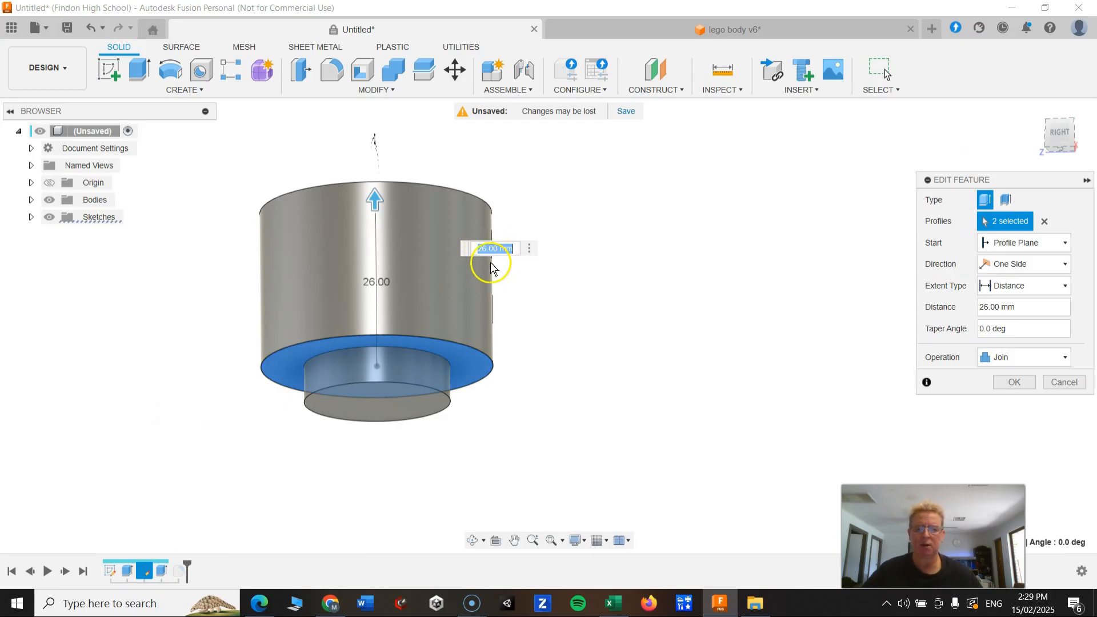
left_click(734, 29)
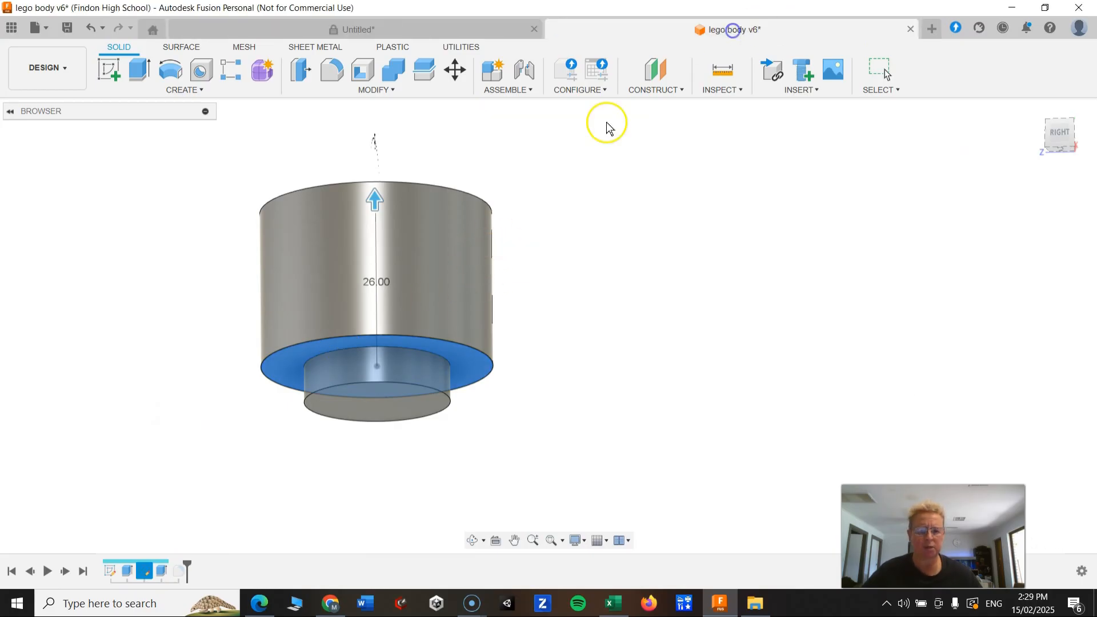
right_click(145, 572)
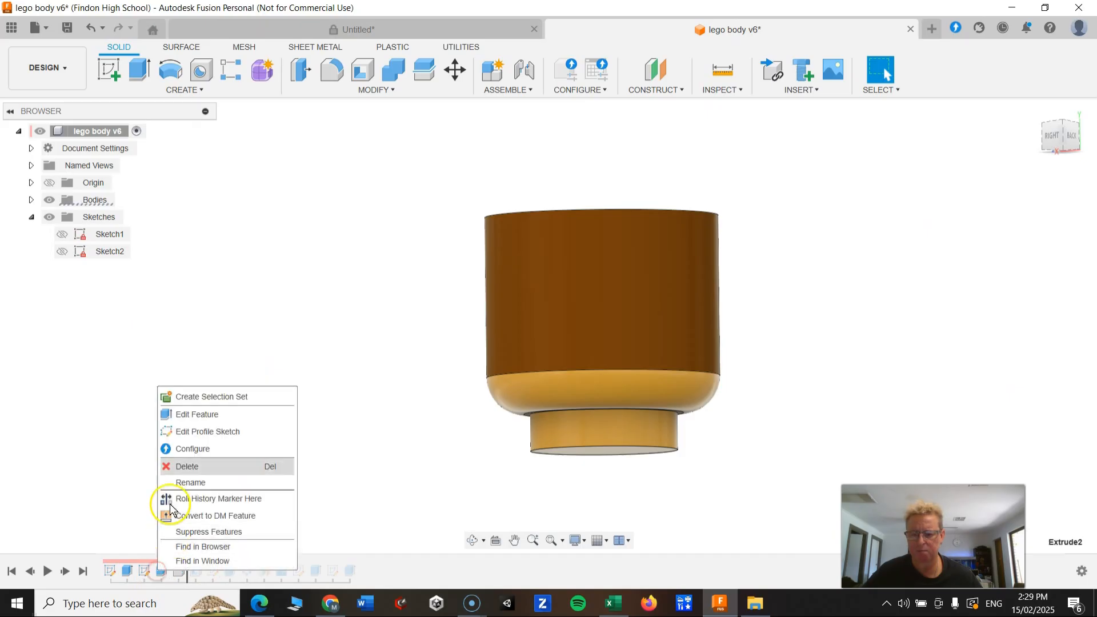
left_click(193, 414)
left_click(372, 29)
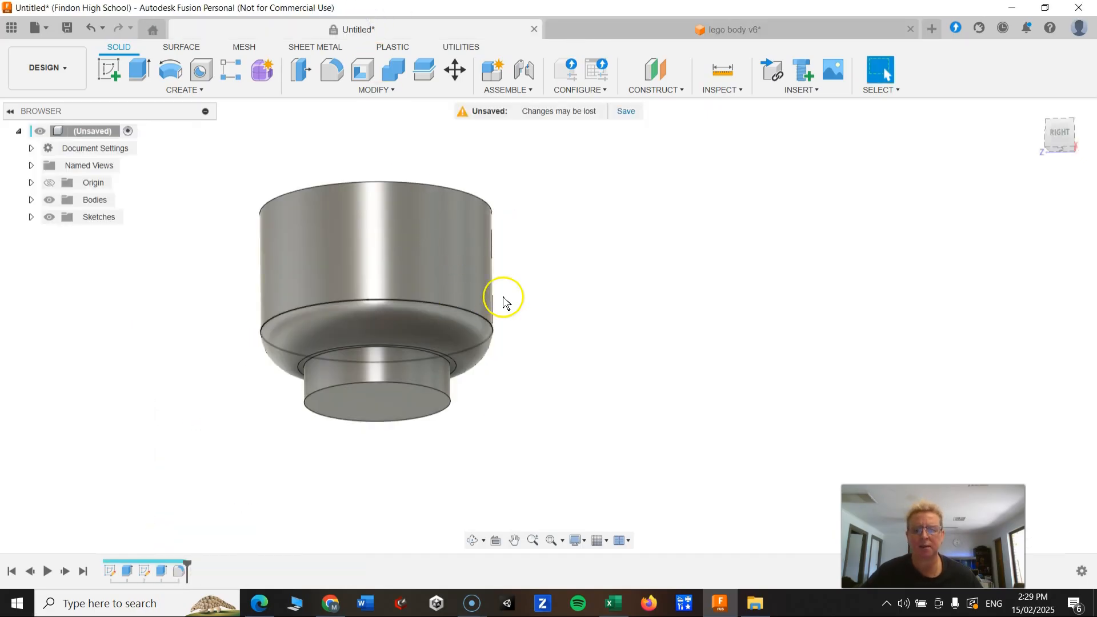
Edit the second extrude feature and set its distance to 32 mm.
right_click(161, 572)
left_click(194, 415)
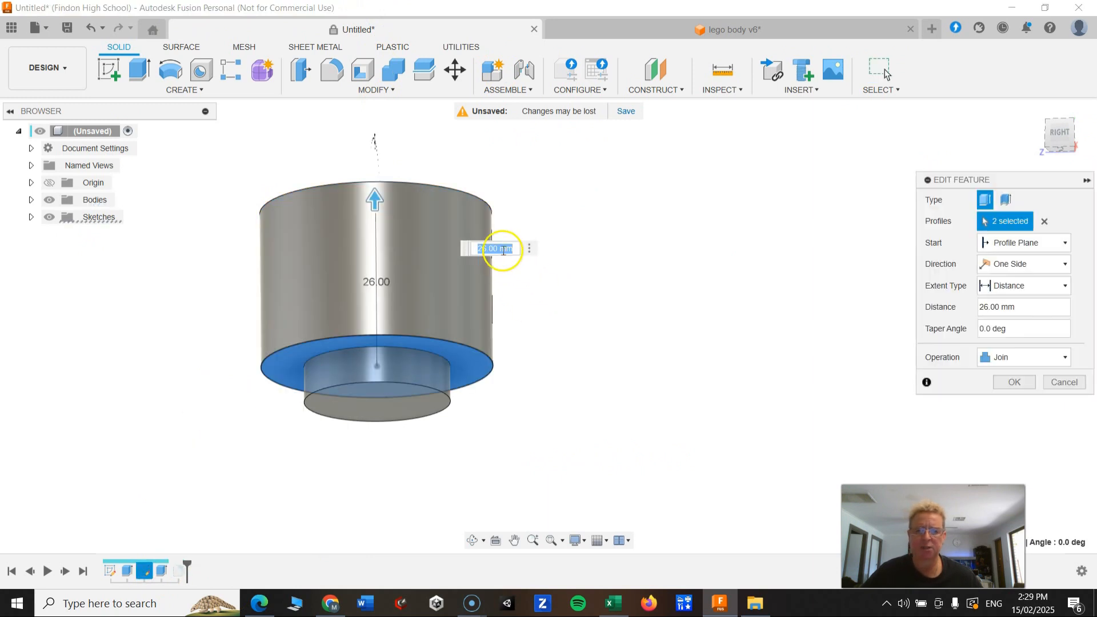
type("3")
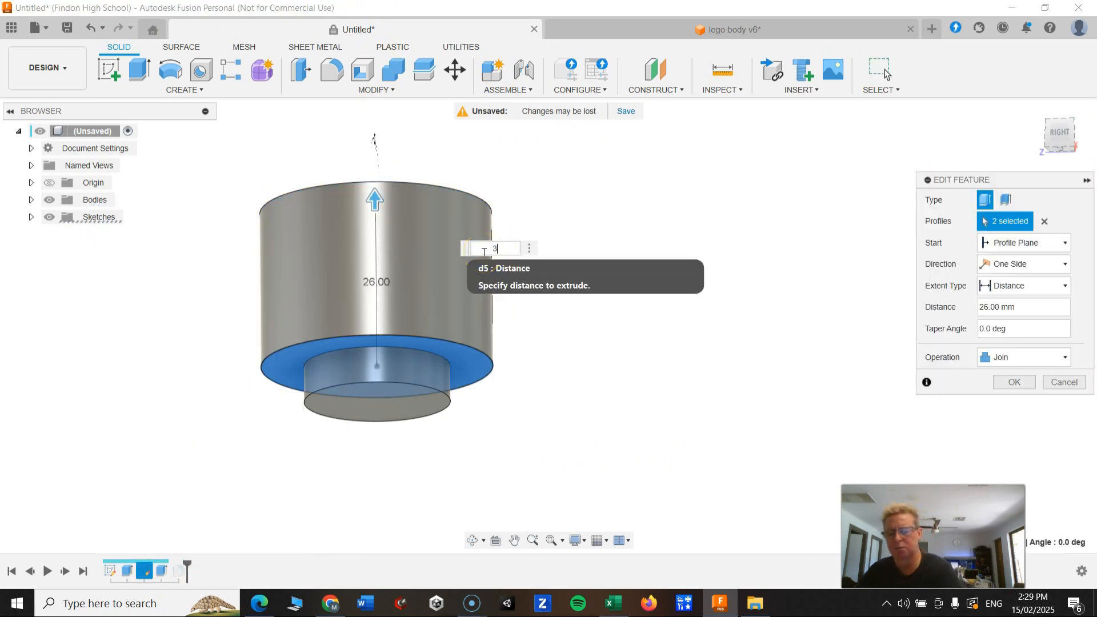
type("2")
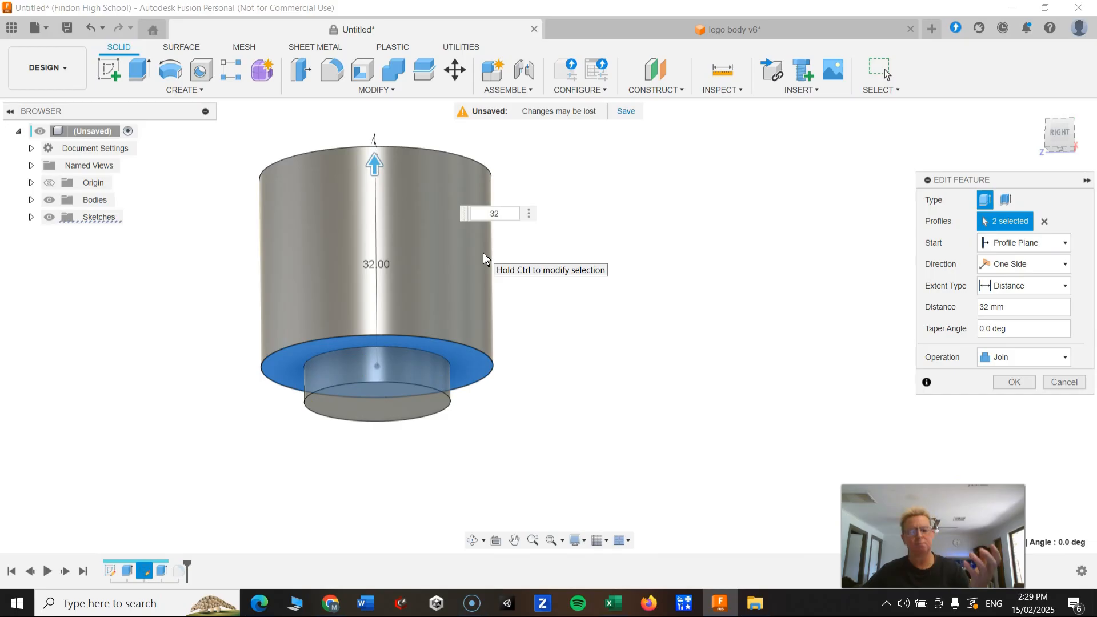
key("Return")
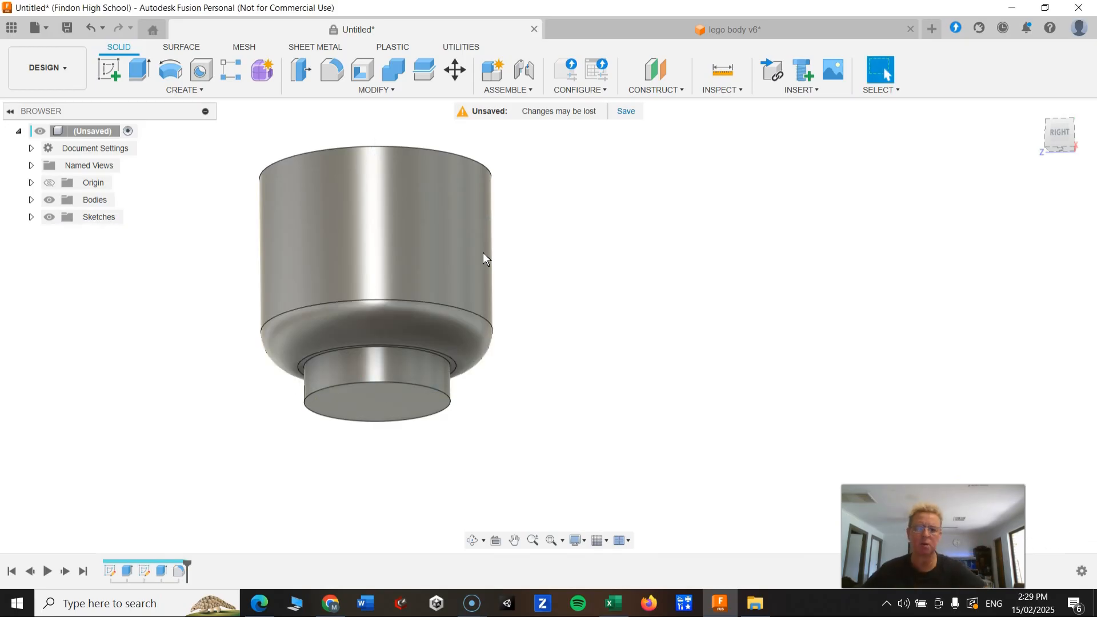
Switch to the reference design, advance its timeline past the shell feature and orbit around to examine the hollowed body, then return.
mouse_move(486, 266)
middle_mouse_down("shift")
mouse_move(492, 296)
mouse_move(426, 299)
mouse_move(438, 282)
mouse_move(436, 210)
mouse_move(426, 273)
middle_mouse_up("shift")
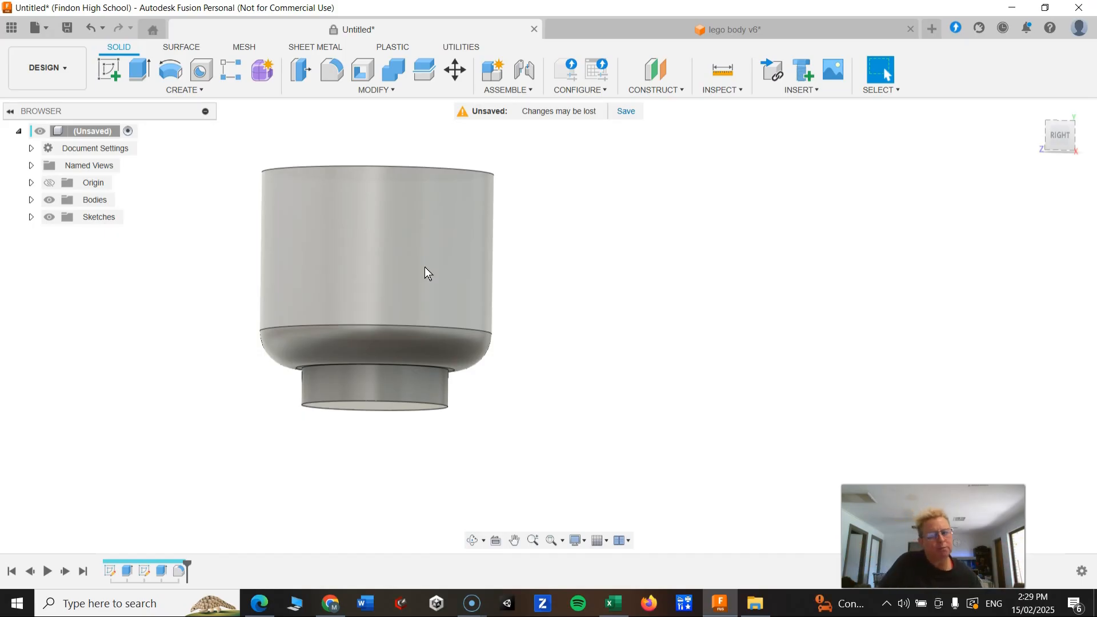
left_click(713, 30)
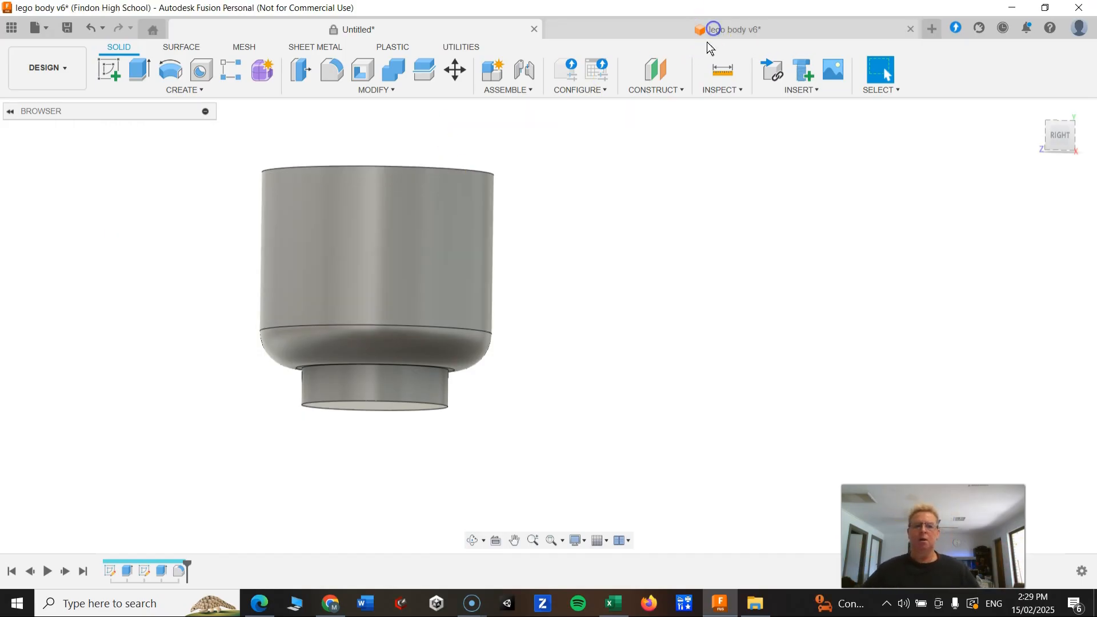
middle_click_drag(472, 362, 607, 283, "shift")
left_click(607, 283)
middle_click_drag(177, 385, 326, 324, "shift")
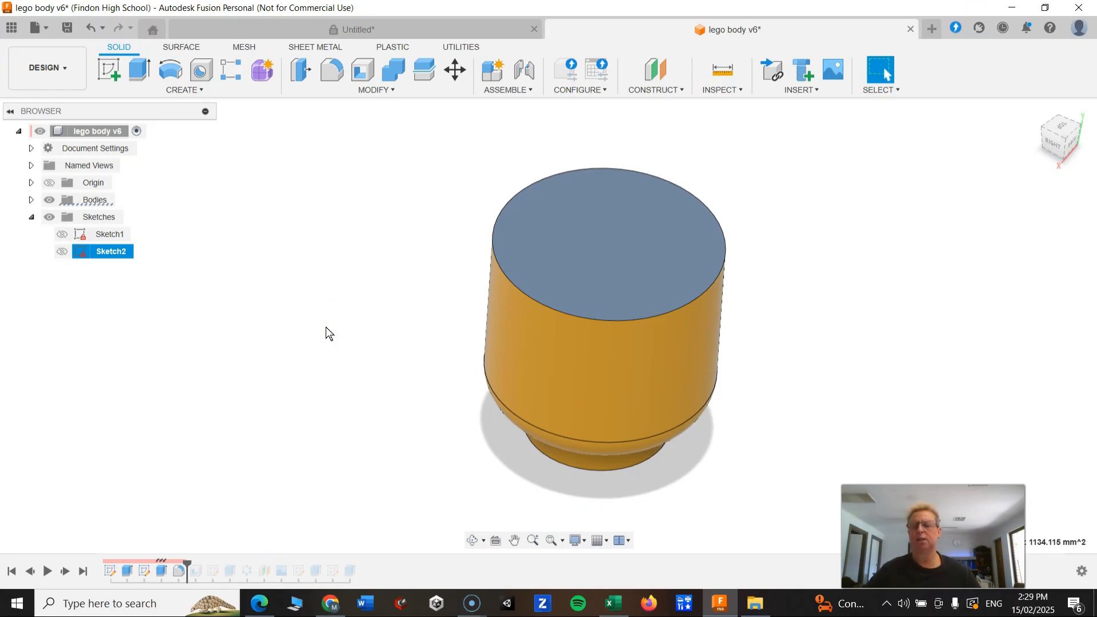
middle_click_drag(328, 325, 340, 292, "shift")
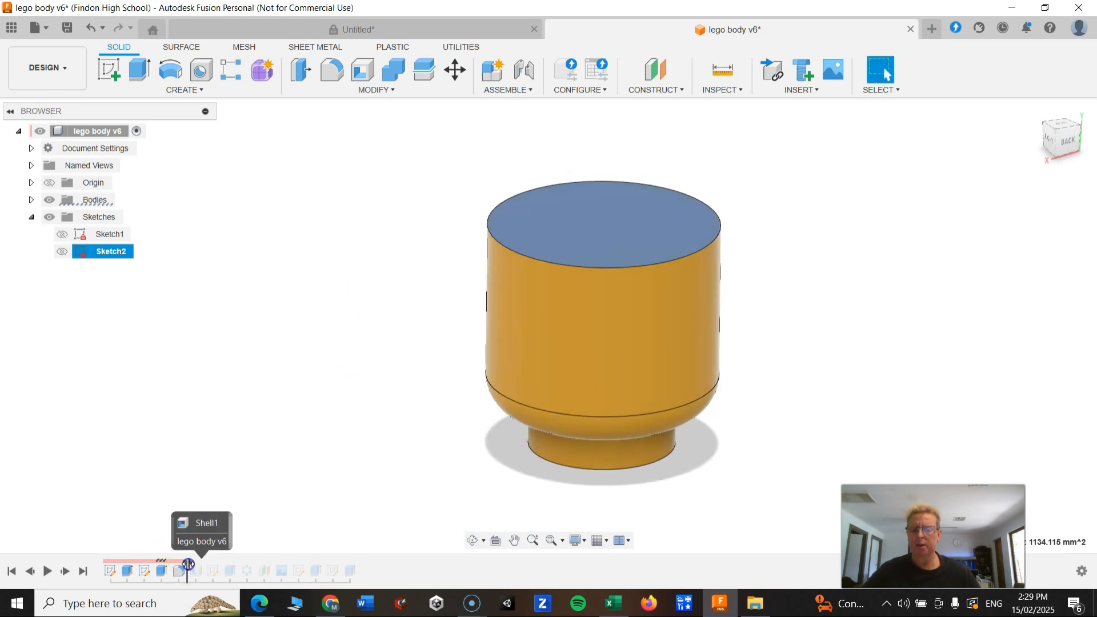
left_click_drag(187, 562, 206, 562)
middle_click_drag(356, 368, 359, 389, "shift")
left_click(580, 250)
left_click(495, 234)
left_click(506, 325)
left_click(599, 268)
left_click(522, 294)
left_click(512, 322)
middle_click_drag(544, 330, 482, 273, "shift")
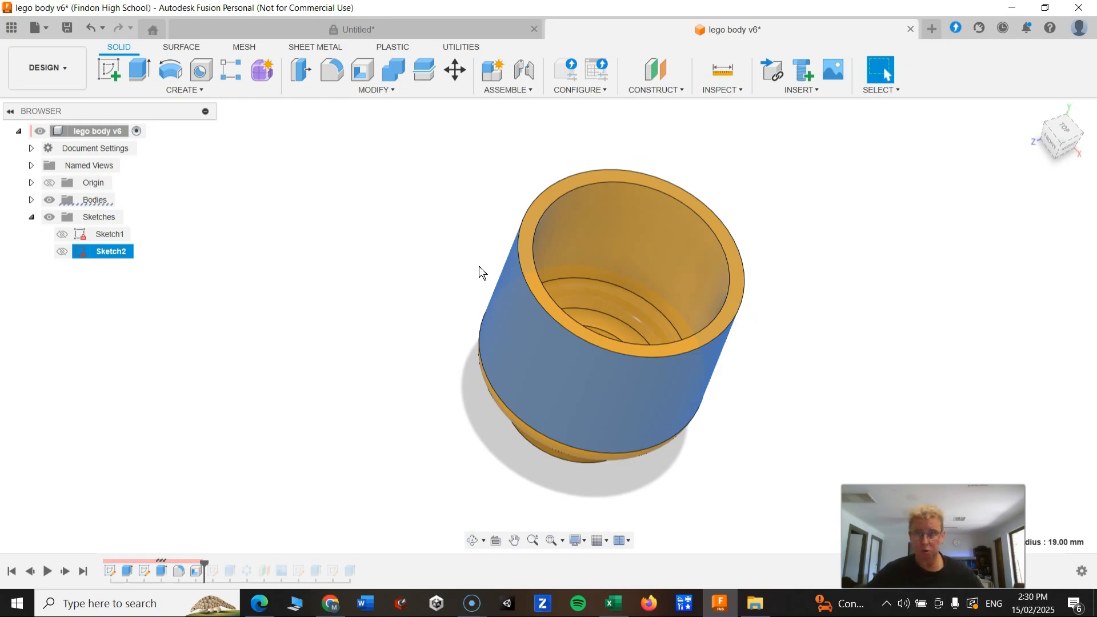
middle_click_drag(614, 389, 558, 320, "shift")
left_click(572, 200)
left_click(559, 179)
middle_click_drag(597, 211, 572, 366, "shift")
middle_click_drag(476, 307, 473, 101, "shift")
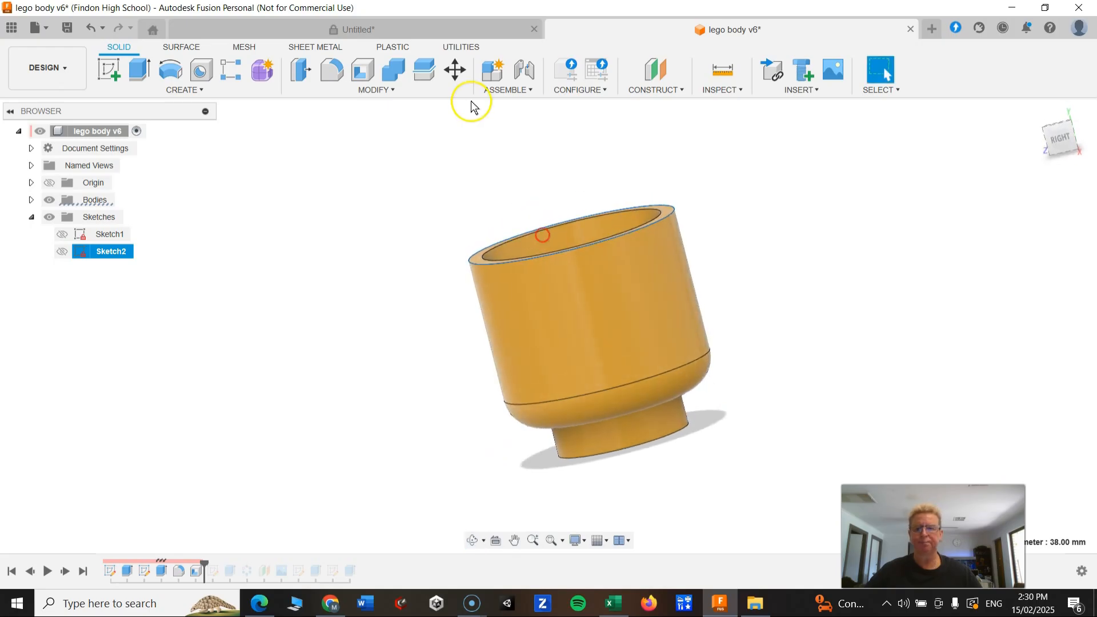
left_click(420, 35)
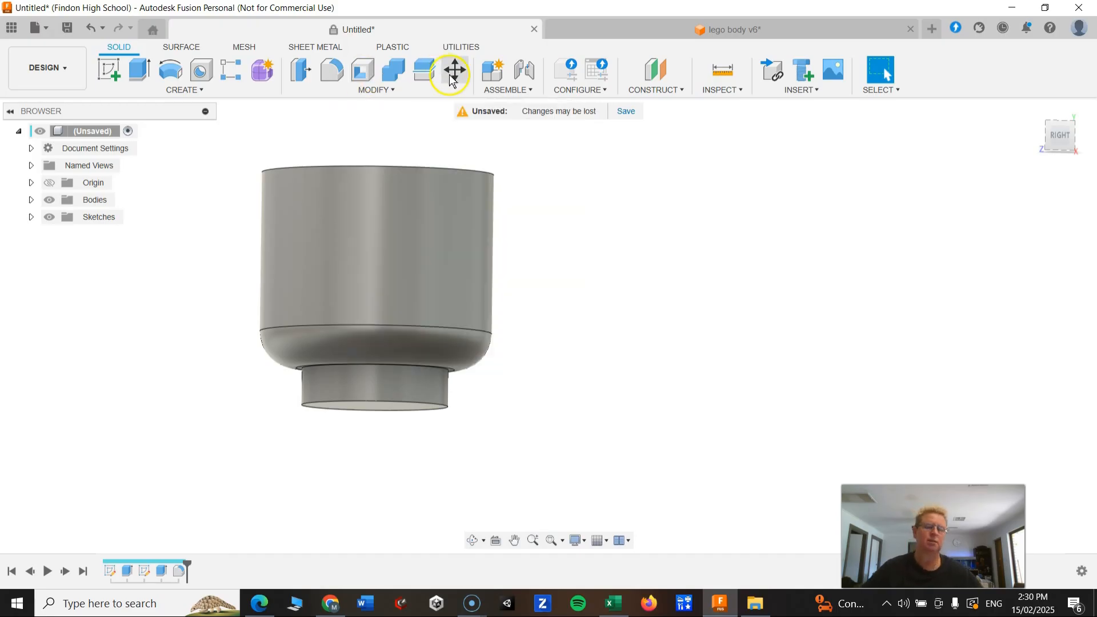
Shell the body inward by removing the top face, with an inside thickness of 2.5 mm.
middle_click_drag(365, 232, 358, 265, "shift")
left_click(364, 72)
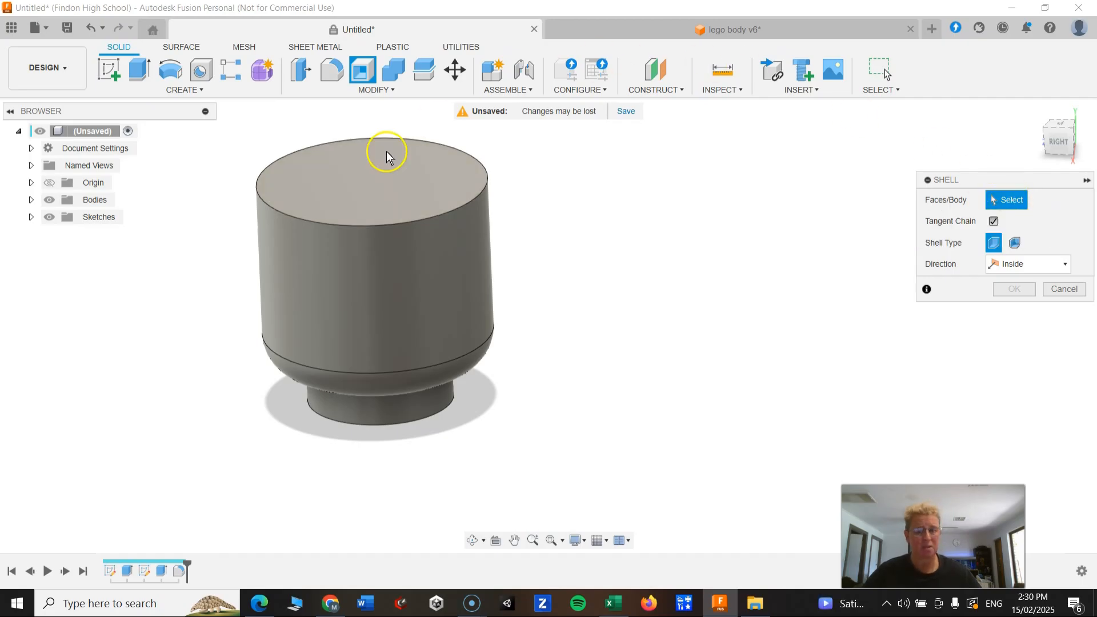
left_click(360, 181)
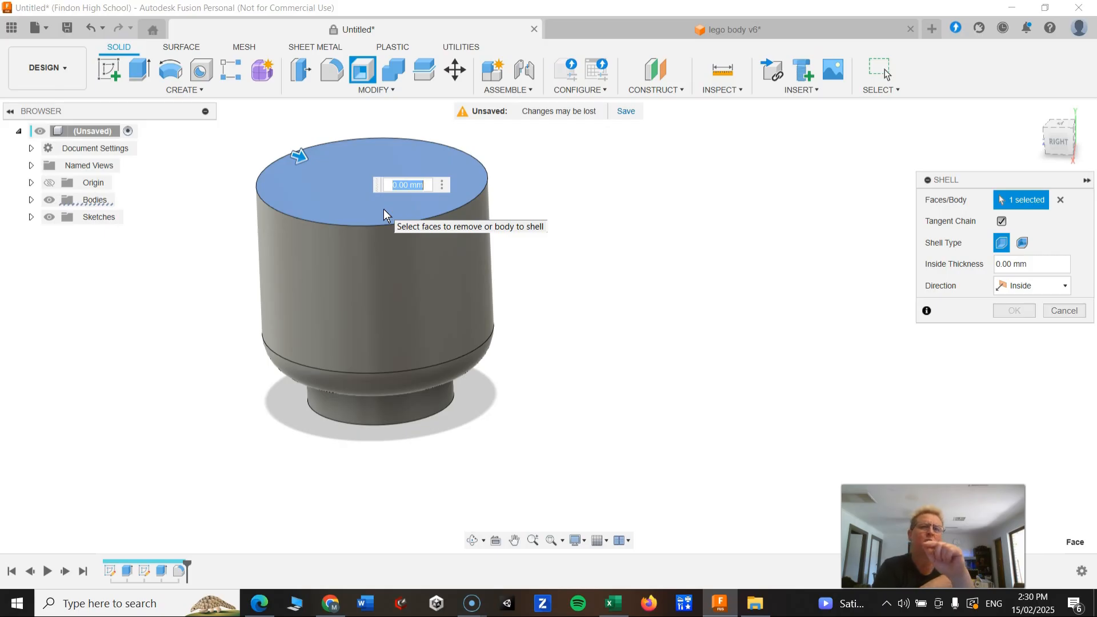
type("2.")
type("5")
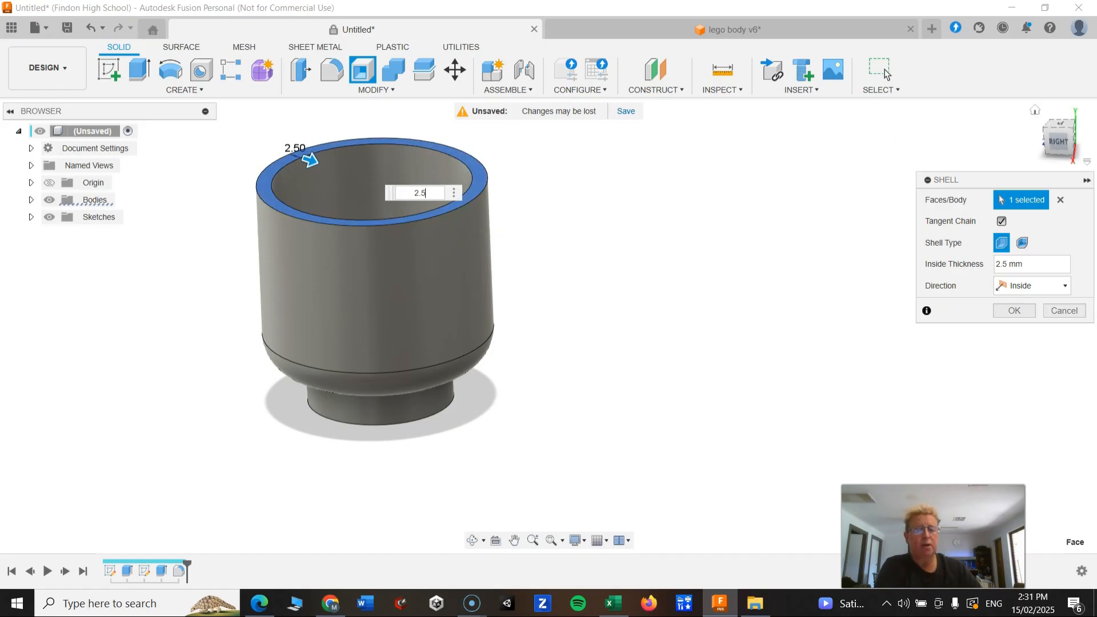
left_click(1014, 312)
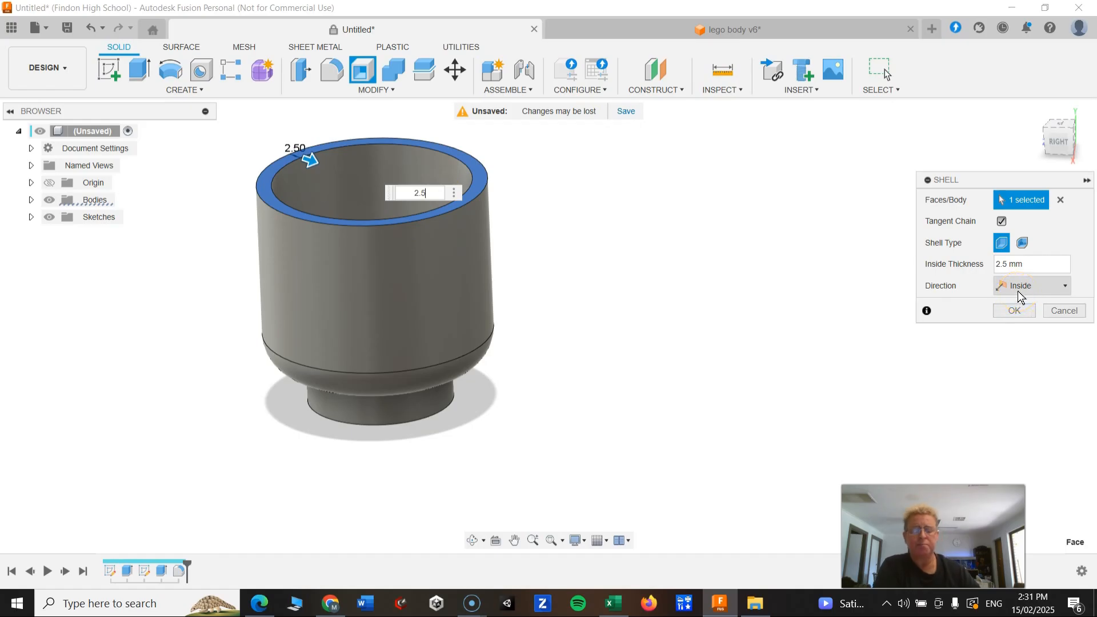
left_click(1020, 297)
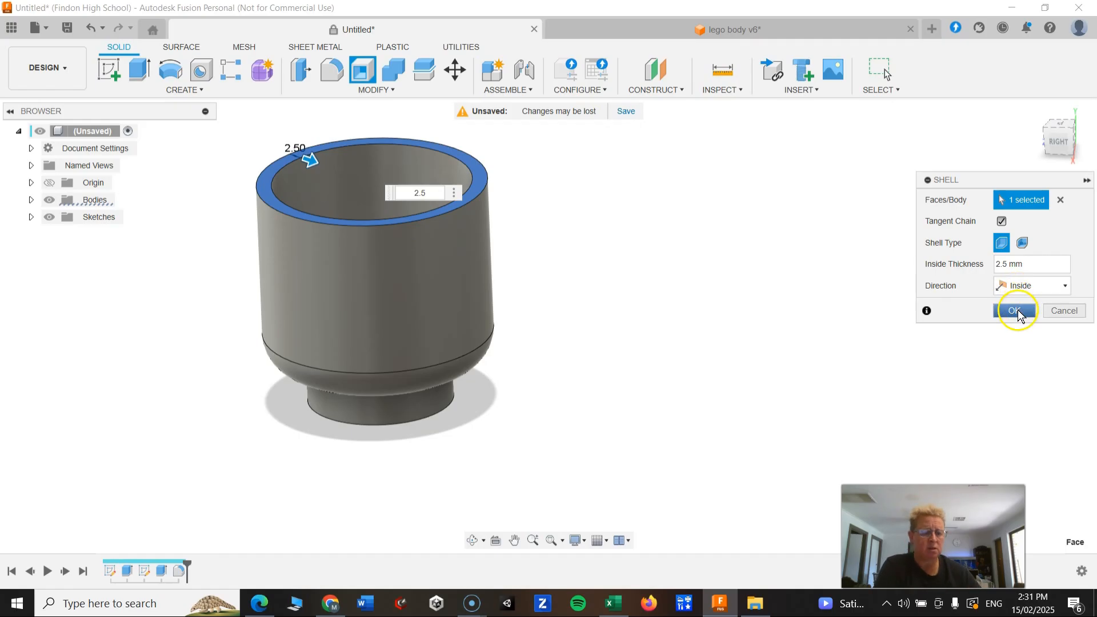
left_click(1019, 312)
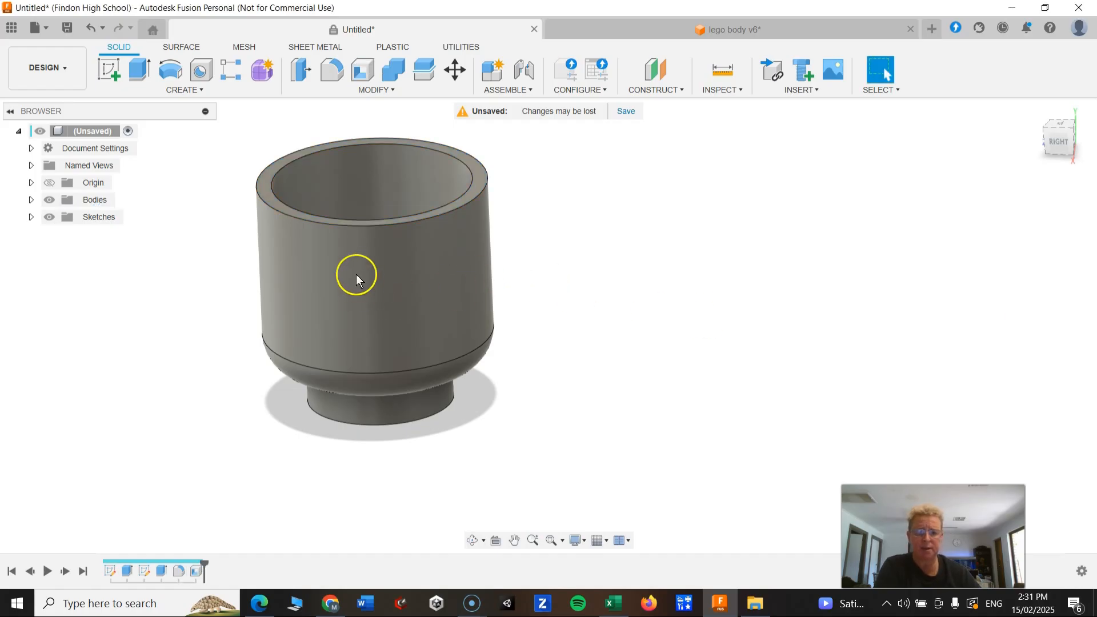
scroll(360, 260, "down", 2)
middle_click_drag(359, 260, 490, 244, "shift")
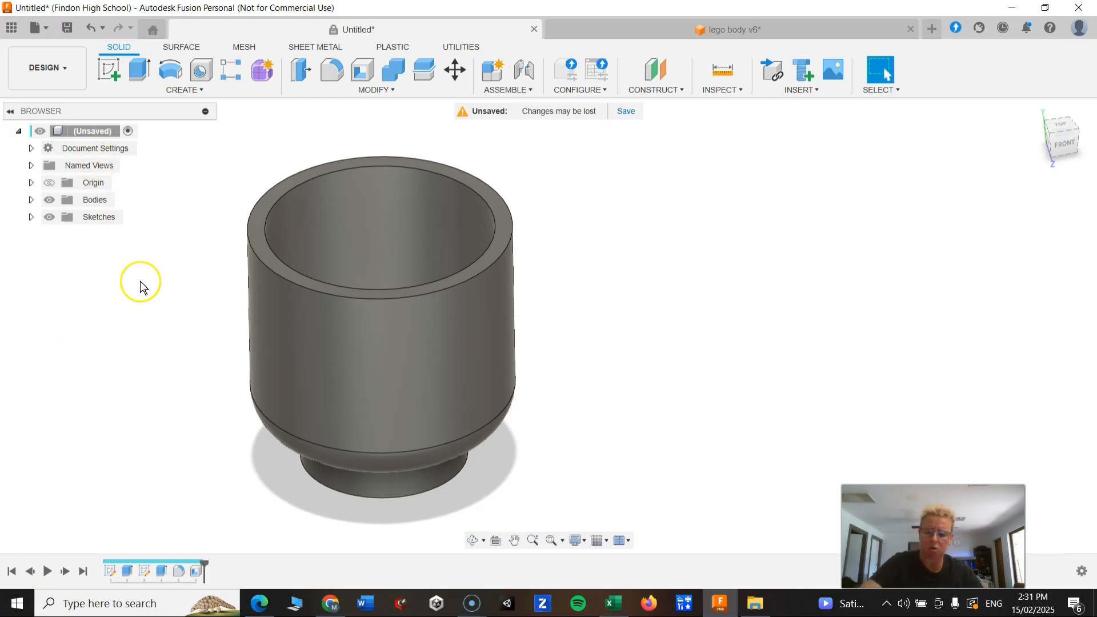
key("ctrl+s")
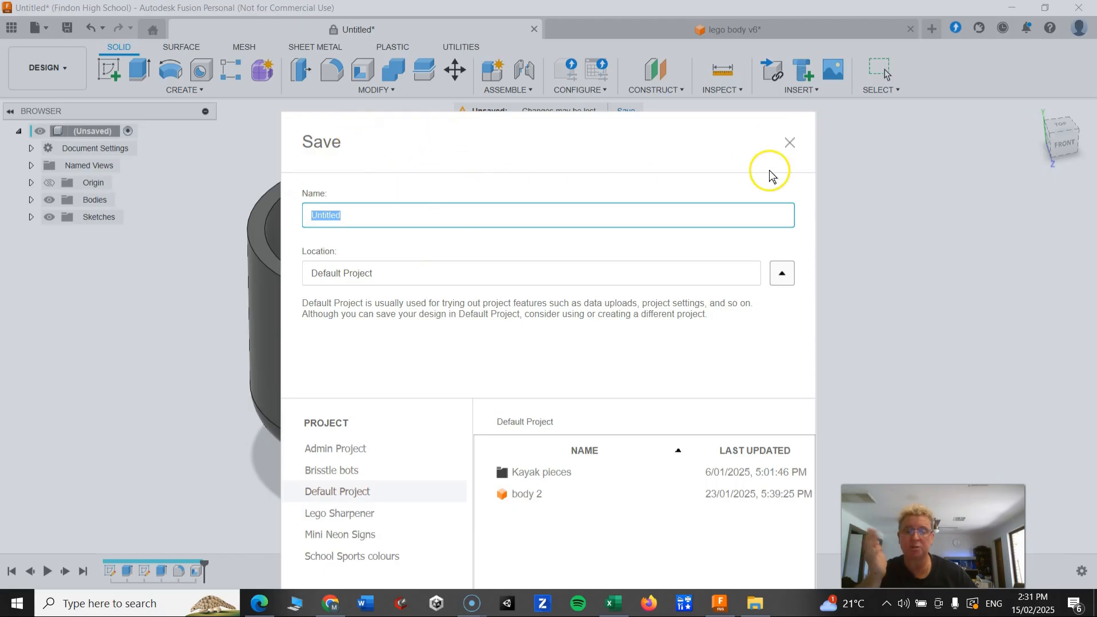
left_click(790, 143)
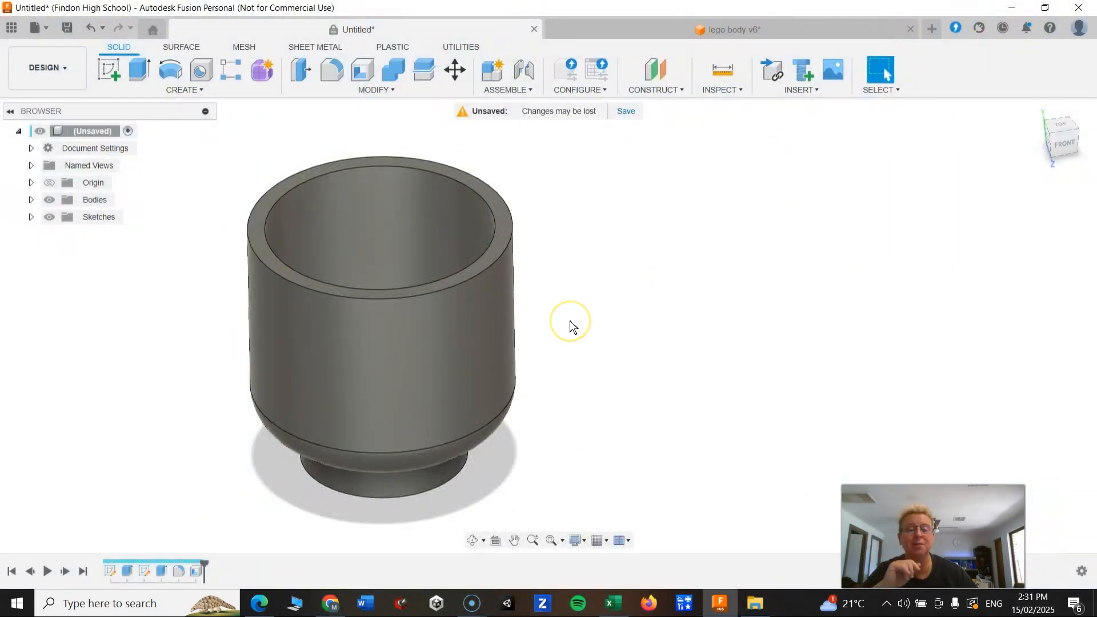